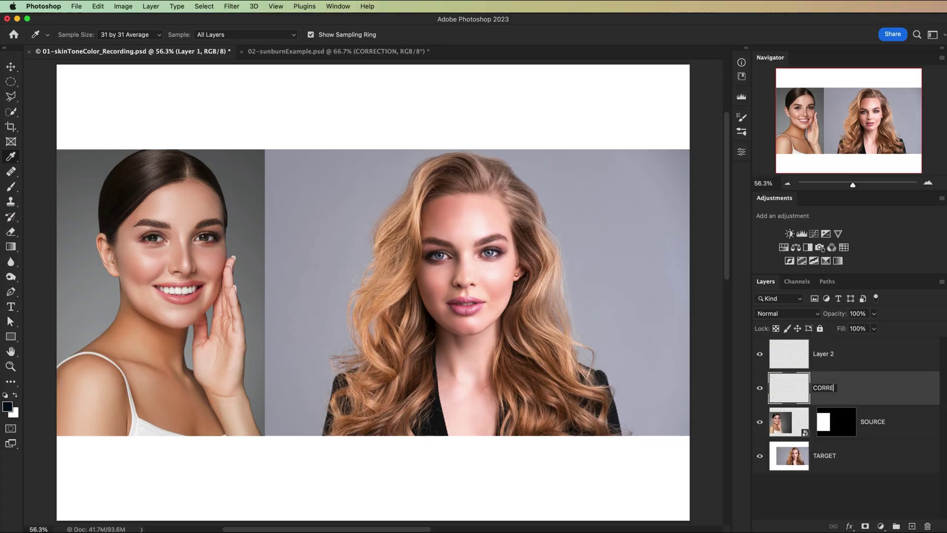
Name the layers CORRECTION and CURRENT, then select CORRECTION.
{"action": "key", "text": "Return"}
{"action": "double_click", "coordinate": [822, 354]}
{"action": "type", "text": "CURRENT"}
{"action": "key", "text": "Return"}
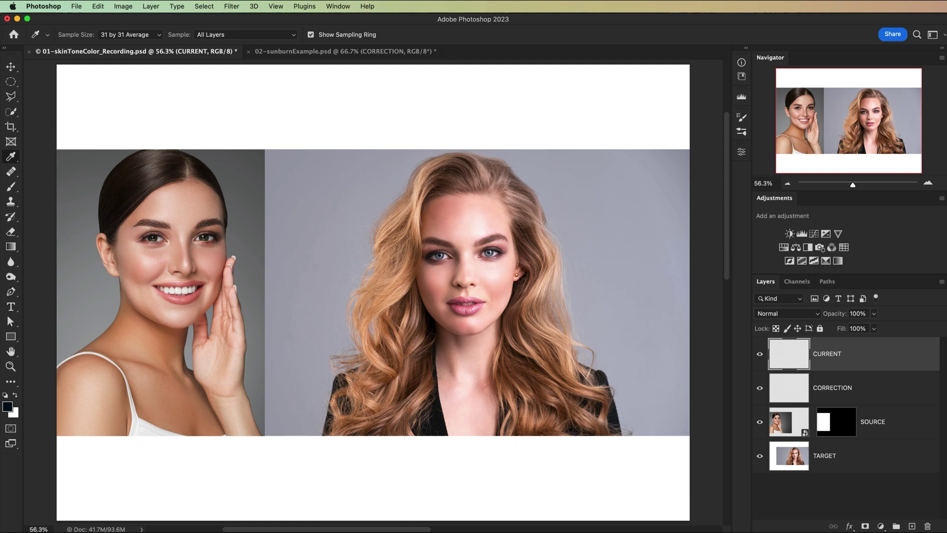
{"action": "left_click", "coordinate": [828, 387]}
Set 31 by 31 Average sampling and add HSB colour samplers on the forehead and shoulder.
{"action": "key", "text": "super+1"}
{"action": "left_click", "coordinate": [129, 34]}
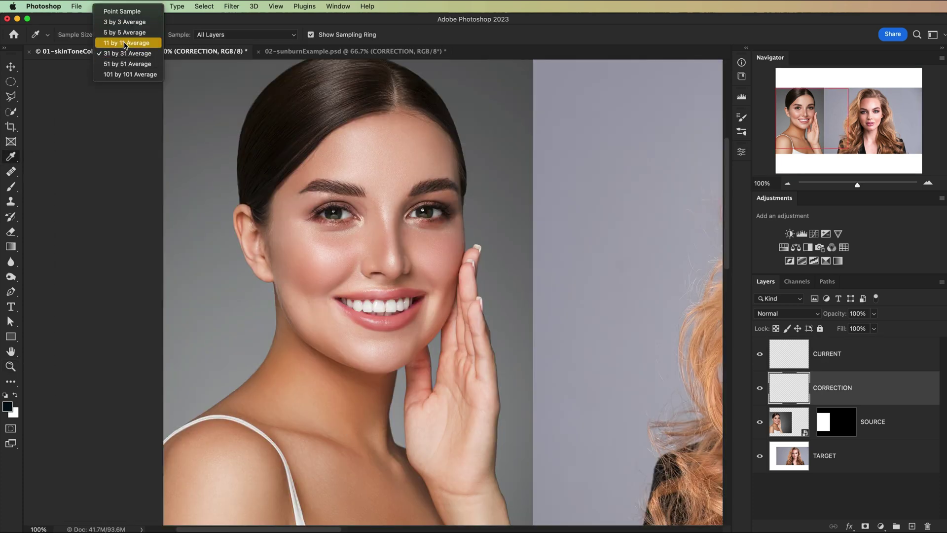
{"action": "left_click", "coordinate": [137, 53]}
{"action": "key", "text": "F8"}
{"action": "left_click", "coordinate": [404, 151], "text": "shift"}
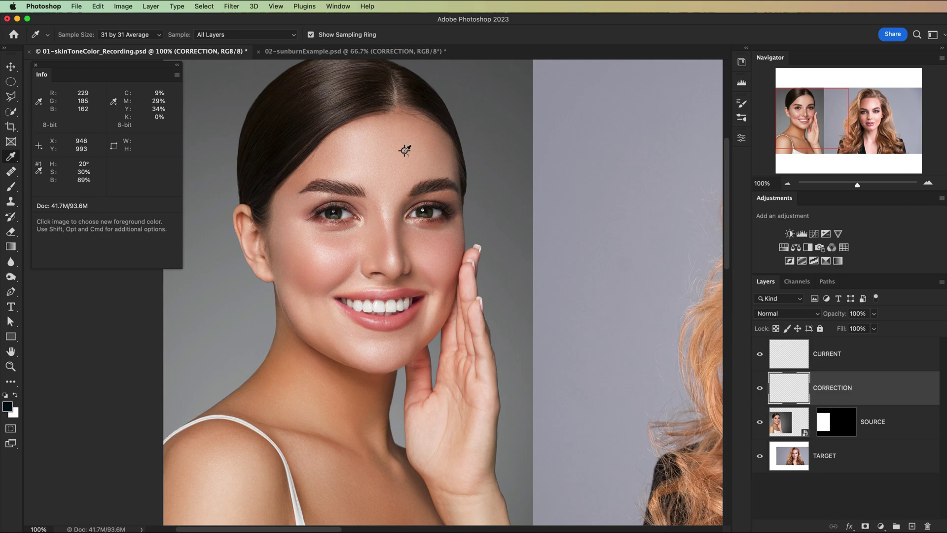
{"action": "scroll", "coordinate": [376, 364], "scroll_direction": "down", "scroll_amount": 5}
{"action": "left_click", "coordinate": [254, 372], "text": "shift"}
{"action": "left_click", "coordinate": [113, 170]}
{"action": "left_click", "coordinate": [141, 224]}
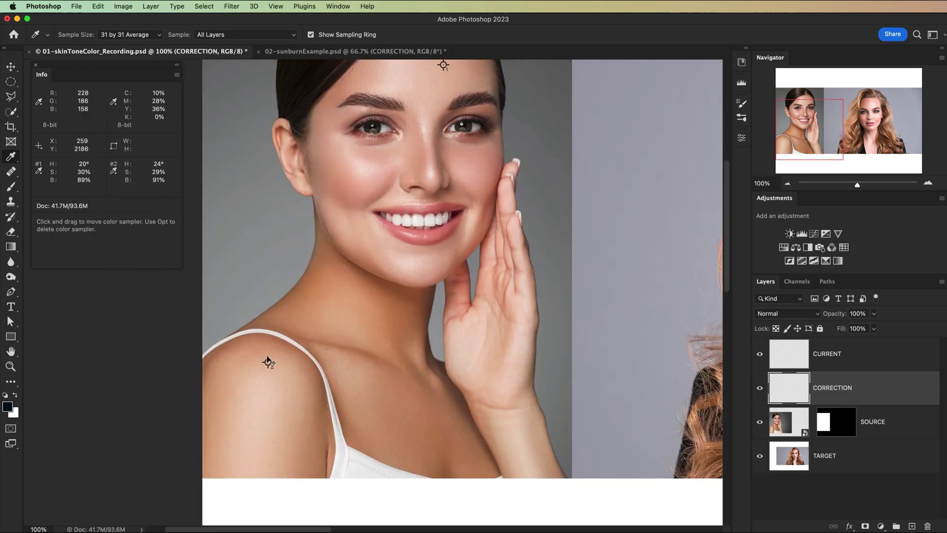
Paint two skin-tone dots on the CURRENT layer.
{"action": "left_click", "coordinate": [273, 139]}
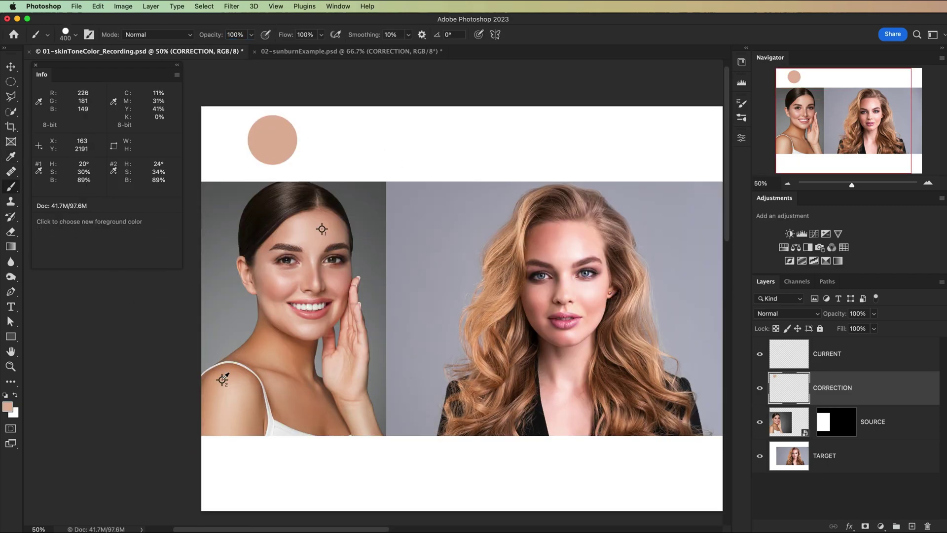
{"action": "key", "text": "alt+]"}
{"action": "left_click", "coordinate": [297, 140]}
{"action": "key", "text": "z"}
{"action": "left_click", "coordinate": [345, 180]}
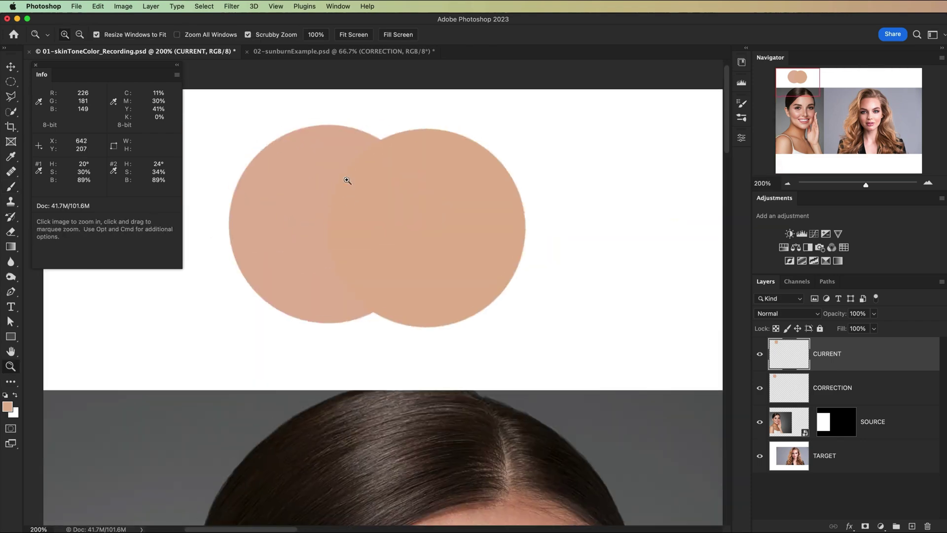
{"action": "left_click", "coordinate": [346, 201], "text": "alt"}
Compare the two skin tones by setting the CORRECTION layer to Difference blending.
{"action": "left_click", "coordinate": [832, 387]}
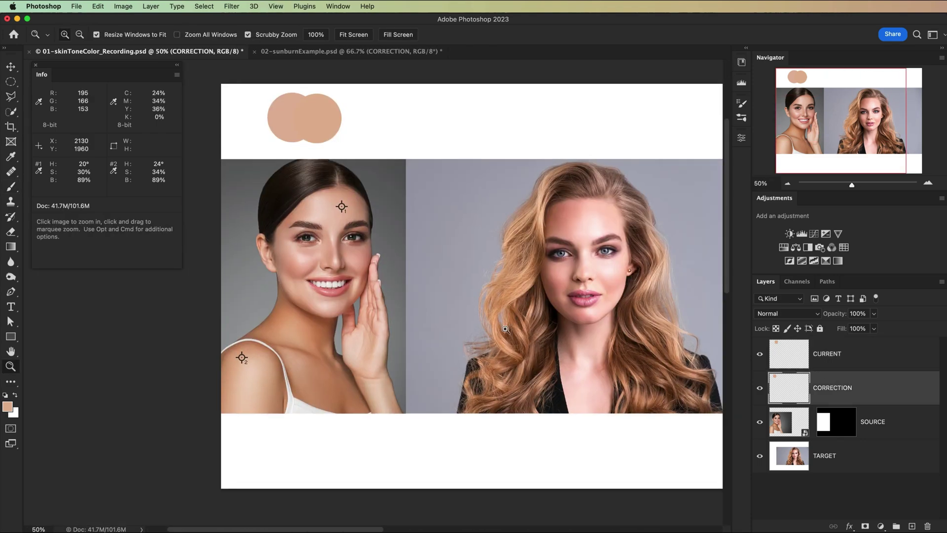
{"action": "left_click", "coordinate": [276, 170]}
{"action": "key", "text": "alt+]"}
{"action": "left_click", "coordinate": [787, 313]}
Reset the default colours and add an empty layer named ADD above SOURCE.
{"action": "left_click", "coordinate": [784, 510]}
{"action": "key", "text": "i"}
{"action": "key", "text": "d"}
{"action": "left_click", "coordinate": [795, 434]}
{"action": "key", "text": "super+shift+alt+n"}
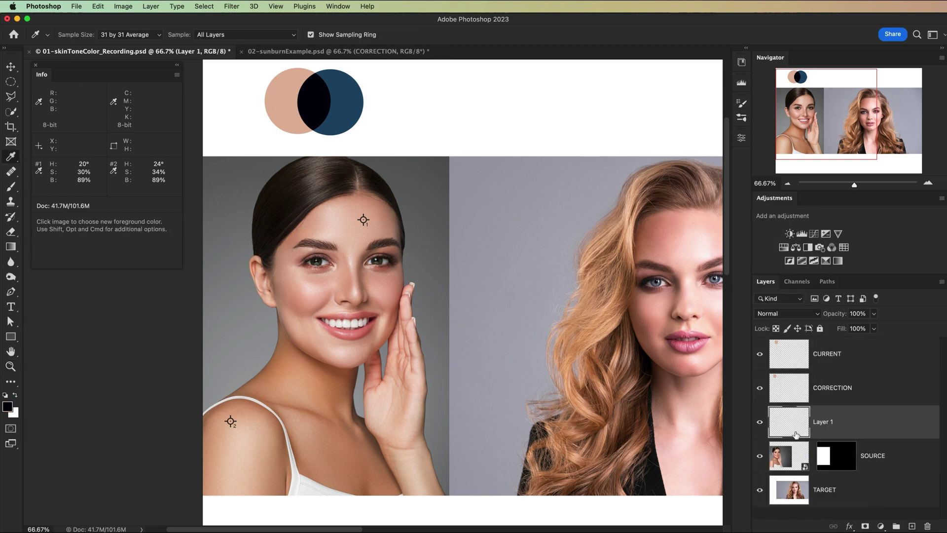
{"action": "double_click", "coordinate": [819, 421]}
{"action": "type", "text": "ADD"}
{"action": "key", "text": "Return"}
Check the near-black 02020f foreground colour in the colour picker.
{"action": "left_click", "coordinate": [7, 406]}
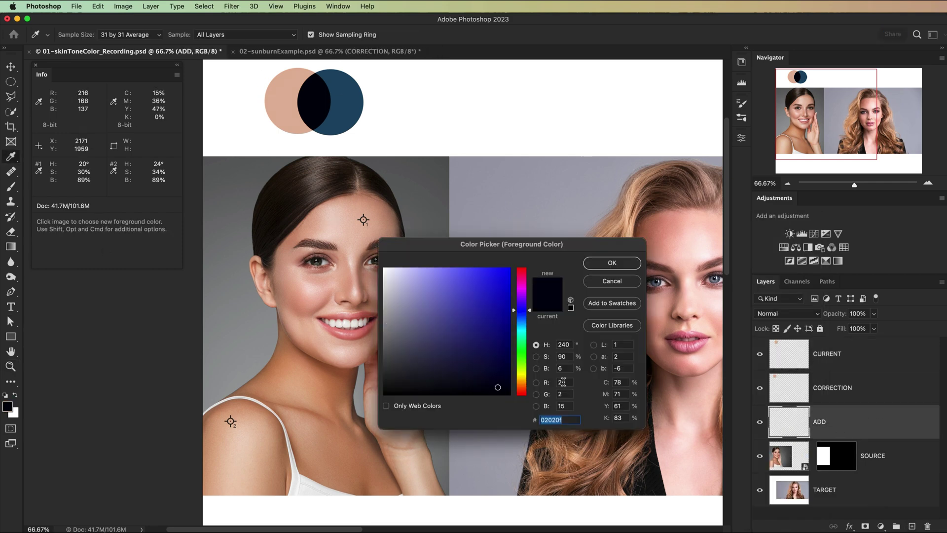
{"action": "left_click", "coordinate": [606, 280]}
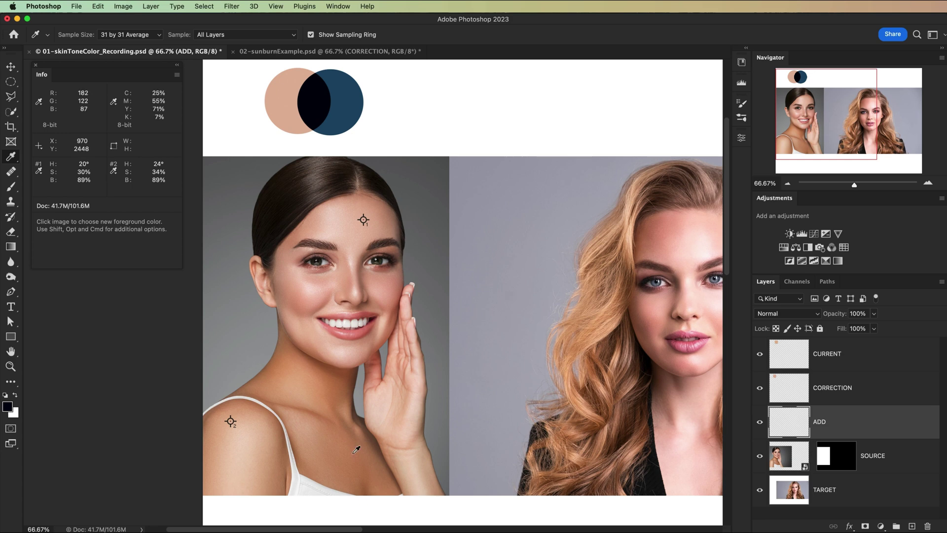
{"action": "left_click", "coordinate": [782, 314]}
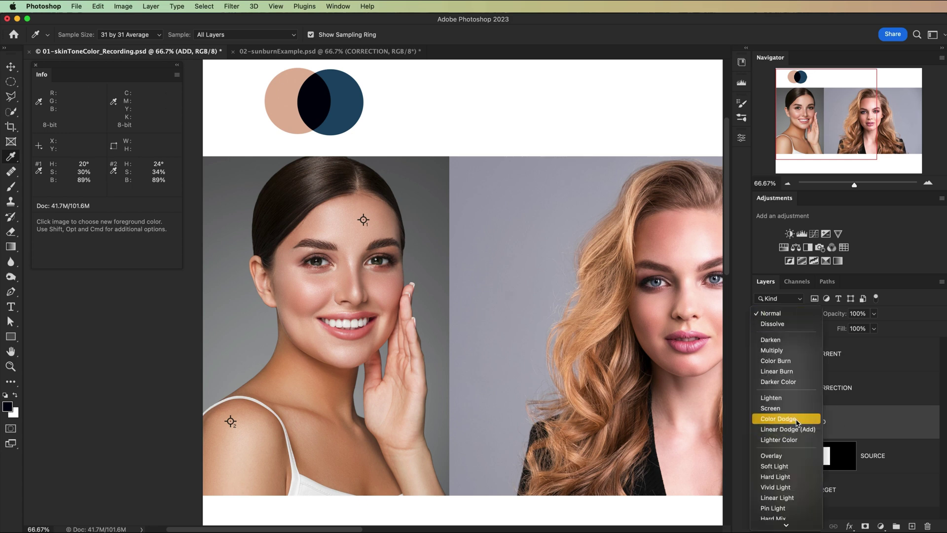
Set ADD to Linear Dodge (Add) and paint the correction over the shoulder skin.
{"action": "left_click", "coordinate": [812, 429]}
{"action": "key", "text": "z"}
{"action": "left_click", "coordinate": [268, 445]}
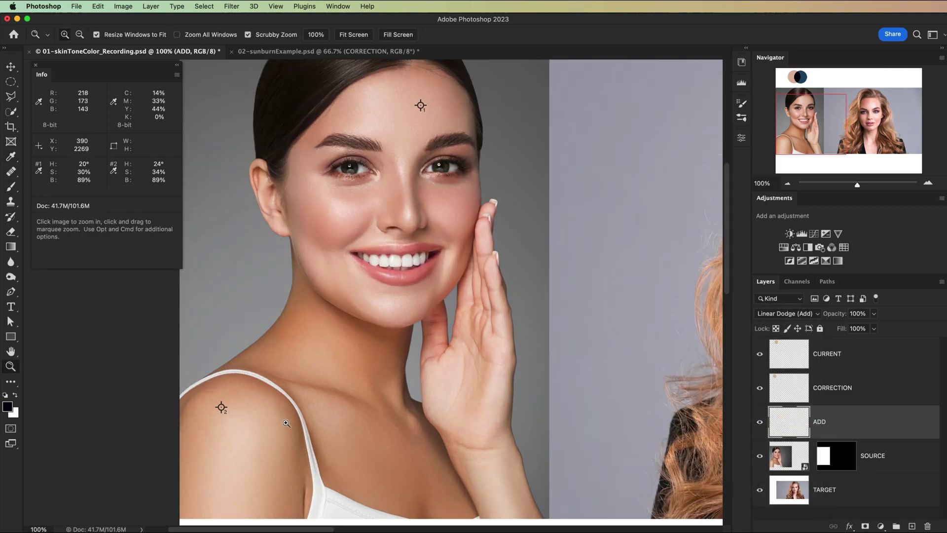
{"action": "key", "text": "b"}
{"action": "mouse_move", "coordinate": [262, 436]}
{"action": "left_mouse_down"}
{"action": "mouse_move", "coordinate": [249, 376]}
{"action": "mouse_move", "coordinate": [281, 446]}
{"action": "left_mouse_up"}
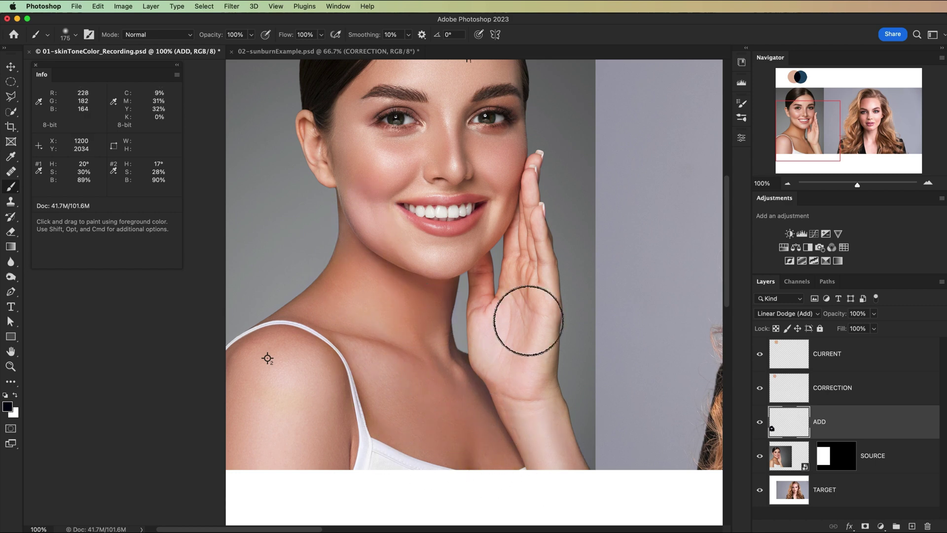
{"action": "key", "text": "bracketleft"}
{"action": "key", "text": "bracketleft"}
{"action": "key", "text": "bracketleft"}
{"action": "key", "text": "bracketleft"}
{"action": "key", "text": "bracketleft"}
{"action": "key", "text": "bracketleft"}
{"action": "key", "text": "bracketleft"}
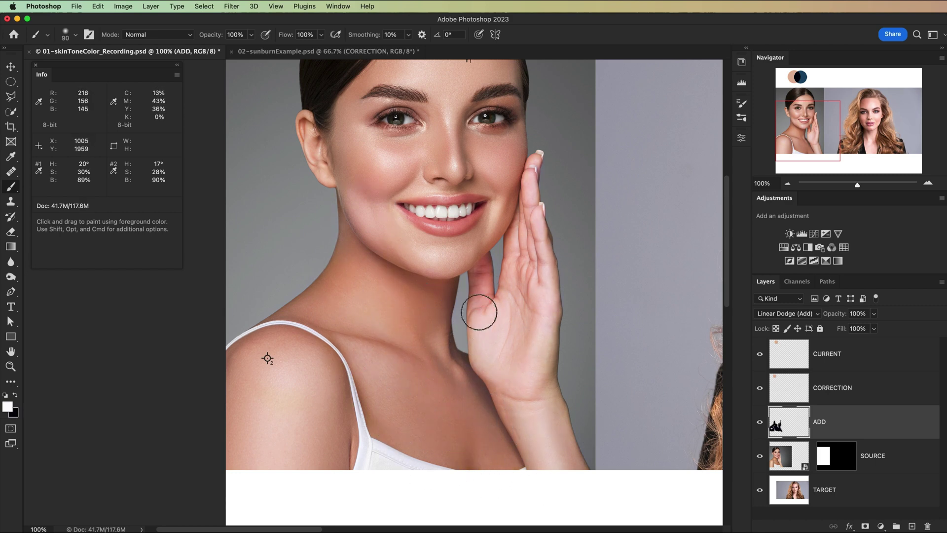
Add a mask to ADD and mask out the correction around chin and neck with a 90 px brush.
{"action": "left_click", "coordinate": [864, 526]}
{"action": "key", "text": "bracketright"}
{"action": "key", "text": "bracketright"}
{"action": "key", "text": "bracketright"}
{"action": "mouse_move", "coordinate": [352, 177]}
{"action": "left_mouse_down"}
{"action": "mouse_move", "coordinate": [362, 218]}
{"action": "mouse_move", "coordinate": [474, 276]}
{"action": "mouse_move", "coordinate": [521, 160]}
{"action": "left_mouse_up"}
{"action": "key", "text": "super+minus"}
Add a darkening Luminosity Curves layer and copy ADD's mask onto it.
{"action": "key", "text": "v"}
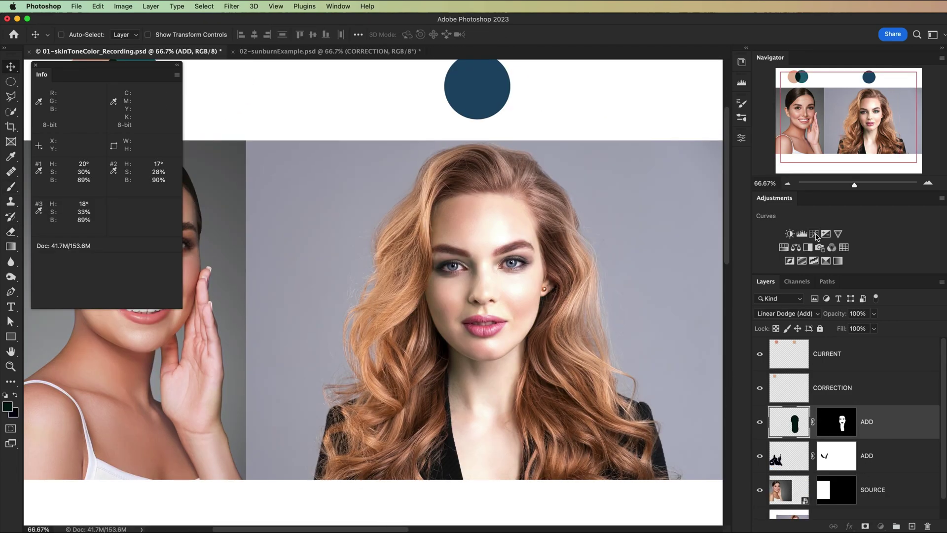
{"action": "left_click", "coordinate": [814, 233]}
{"action": "left_click", "coordinate": [786, 313]}
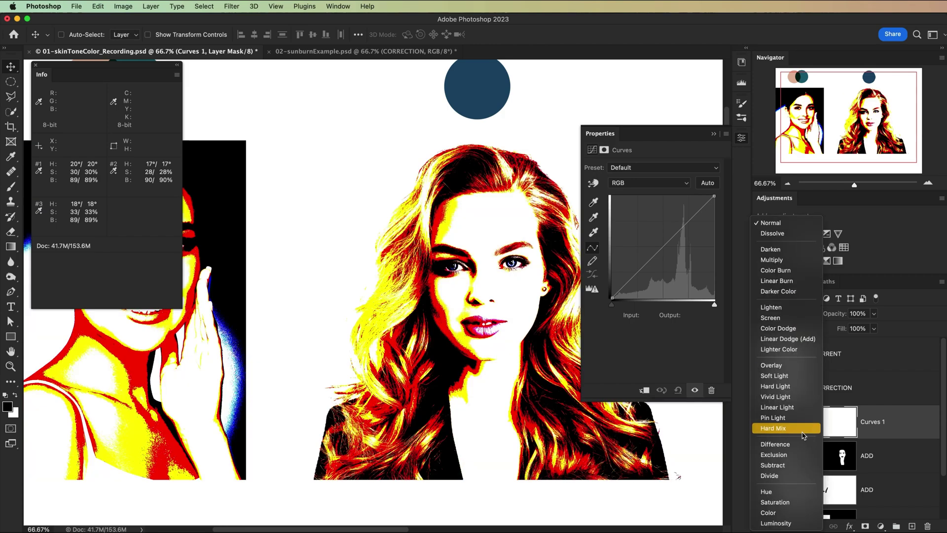
{"action": "left_click", "coordinate": [789, 513]}
{"action": "left_click_drag", "start_coordinate": [429, 316], "coordinate": [429, 356]}
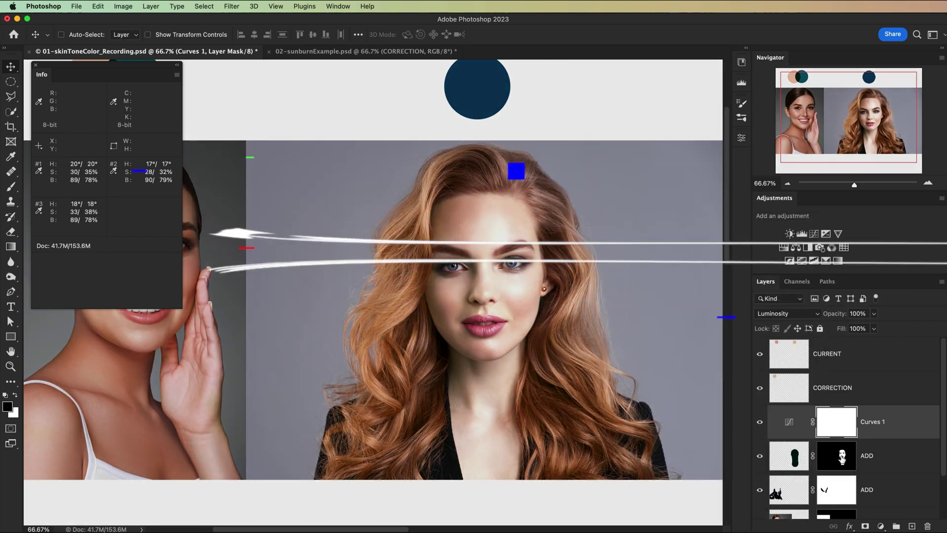
{"action": "left_click_drag", "start_coordinate": [836, 455], "coordinate": [836, 422]}
{"action": "key", "text": "Return"}
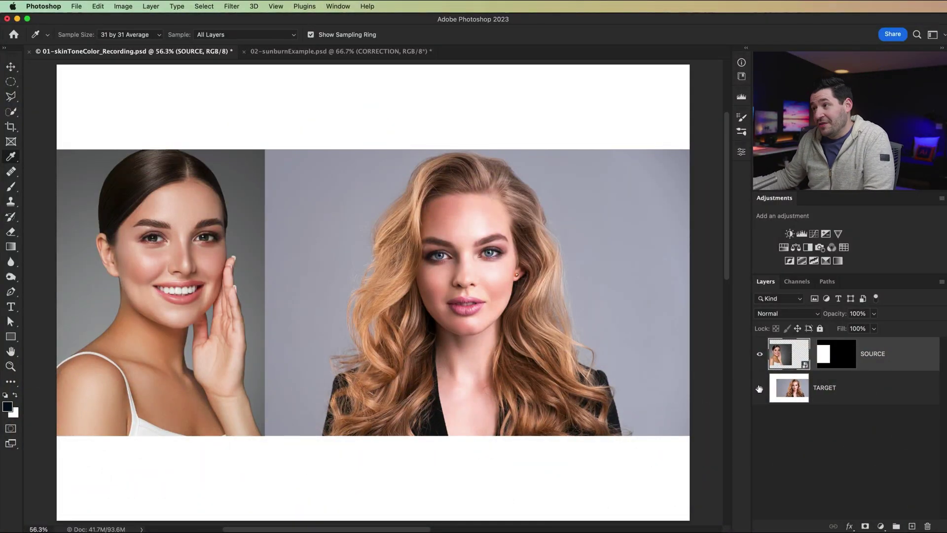
Create two new layers, name them CORRECTION and CURRENT, and select CORRECTION.
{"action": "left_click", "coordinate": [911, 526]}
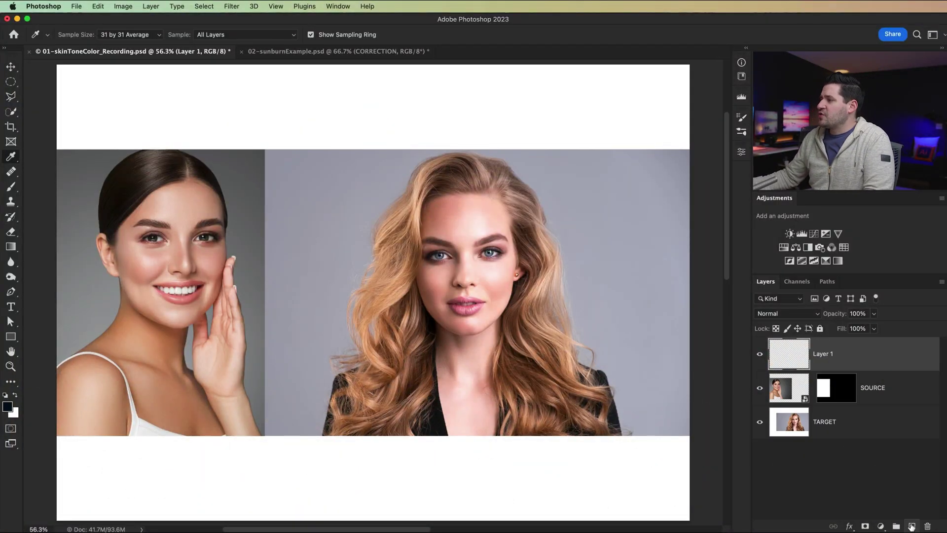
{"action": "left_click", "coordinate": [911, 526]}
{"action": "double_click", "coordinate": [822, 388]}
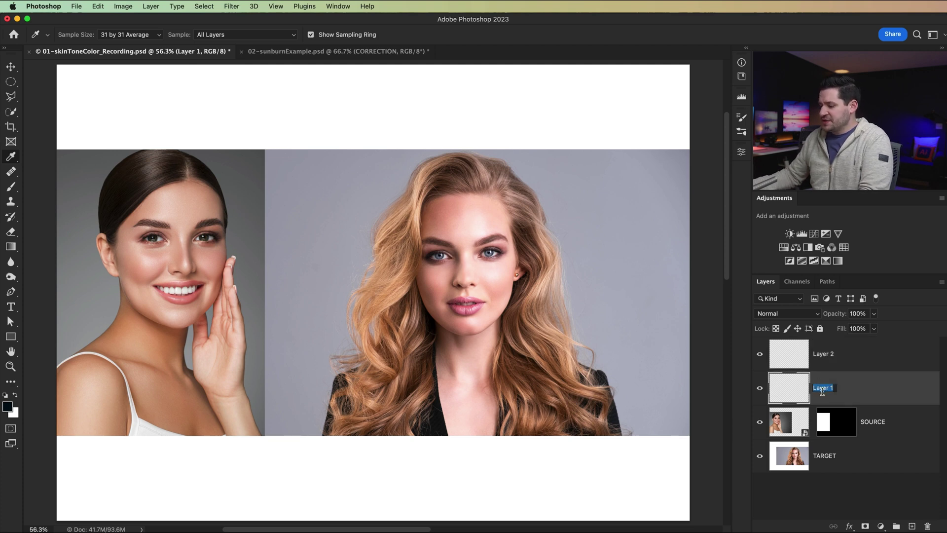
{"action": "type", "text": "CORRECTION"}
{"action": "key", "text": "Return"}
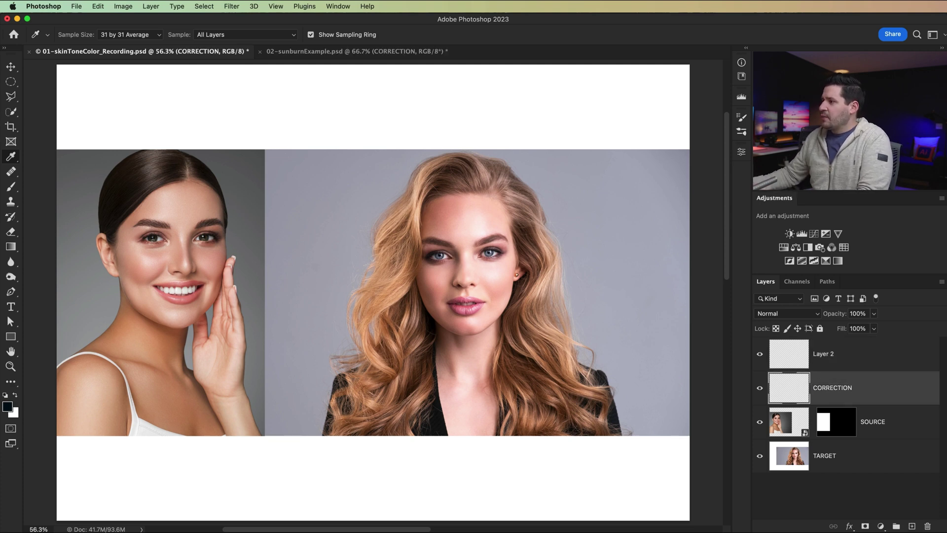
{"action": "double_click", "coordinate": [825, 361]}
{"action": "type", "text": "CURRENT"}
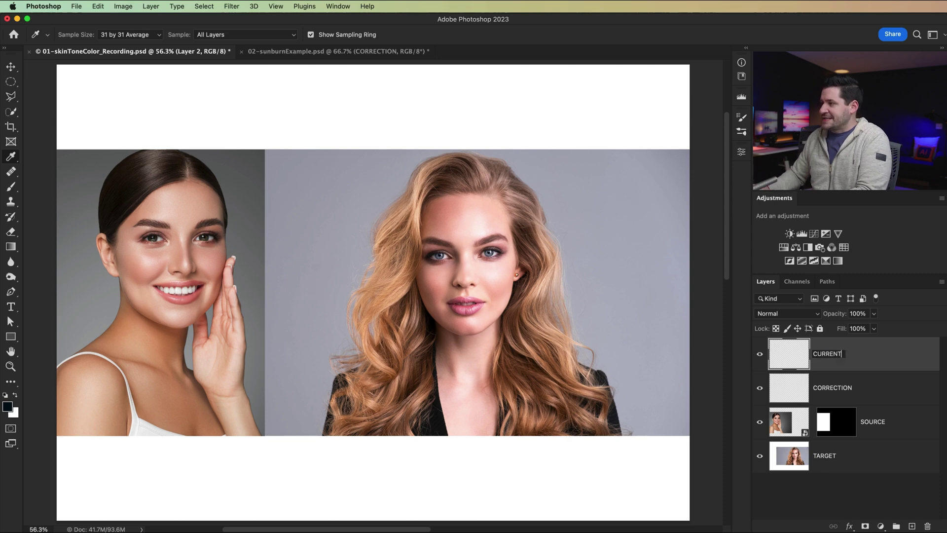
{"action": "key", "text": "Return"}
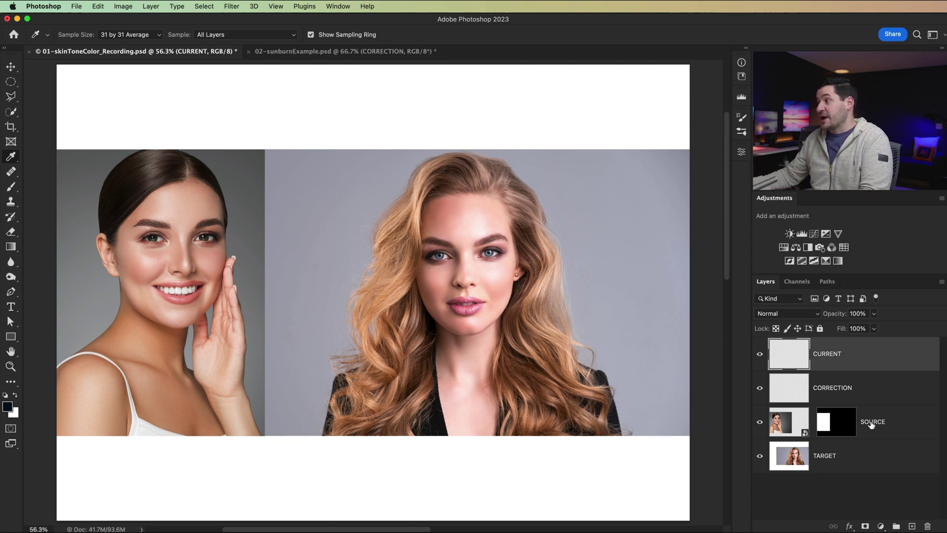
{"action": "left_click", "coordinate": [865, 395]}
Zoom to 100%, back out to see both faces, then in on the left woman's face.
{"action": "key", "text": "z"}
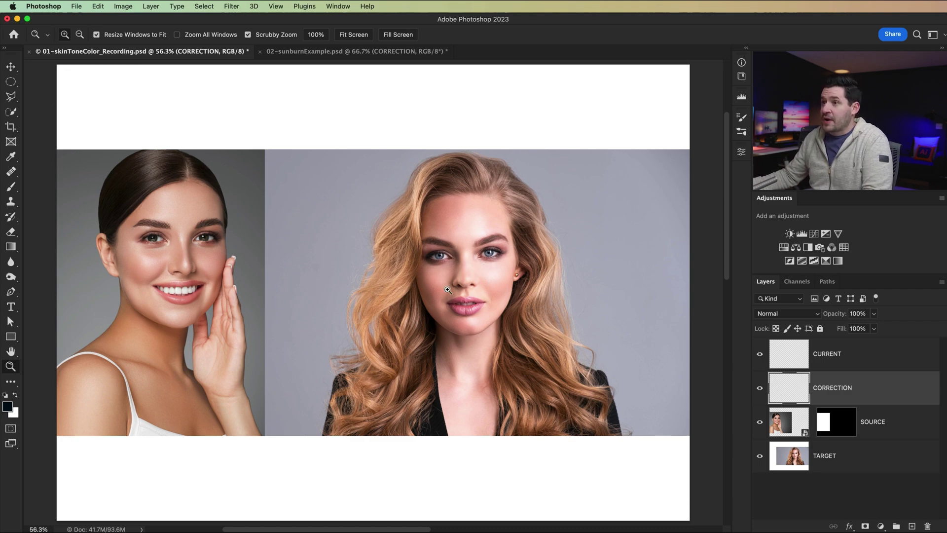
{"action": "left_click_drag", "start_coordinate": [186, 283], "coordinate": [364, 280]}
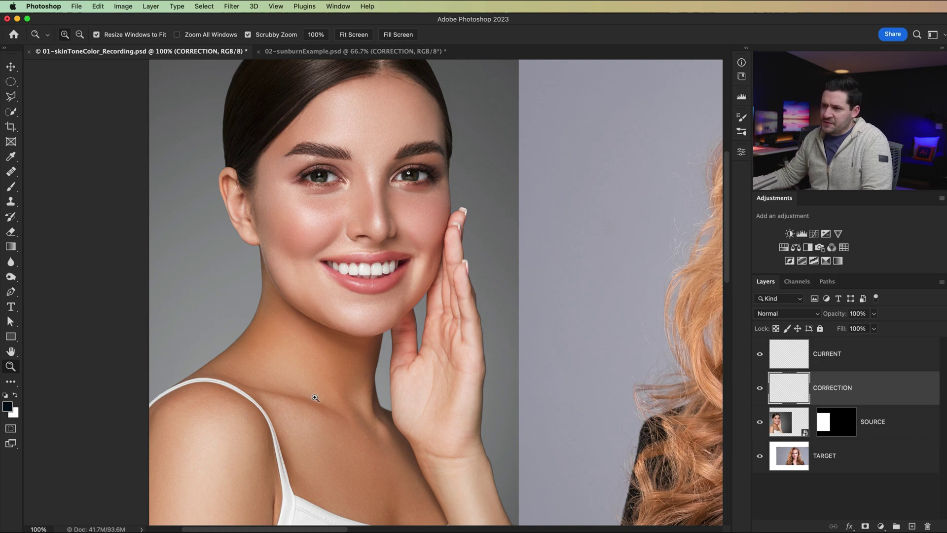
{"action": "left_click", "coordinate": [338, 450], "text": "alt"}
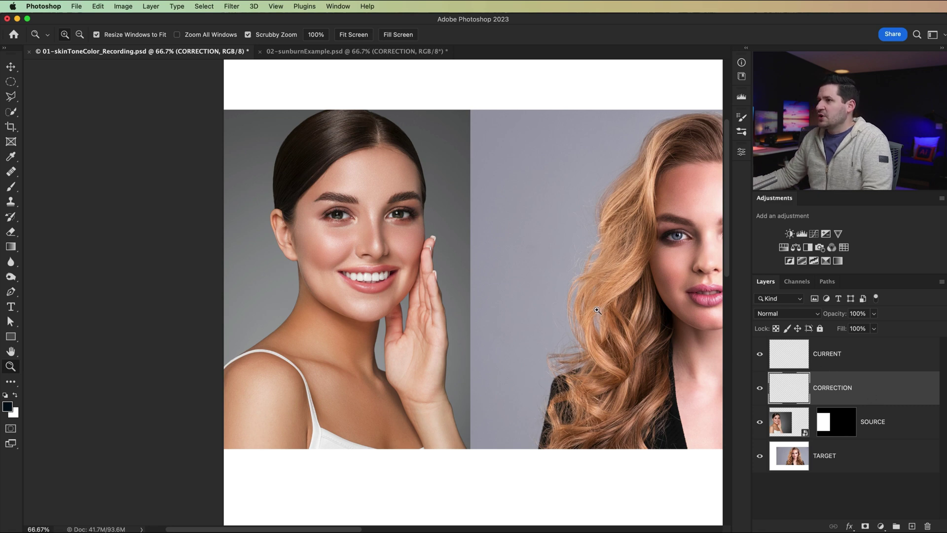
{"action": "left_click", "coordinate": [369, 195]}
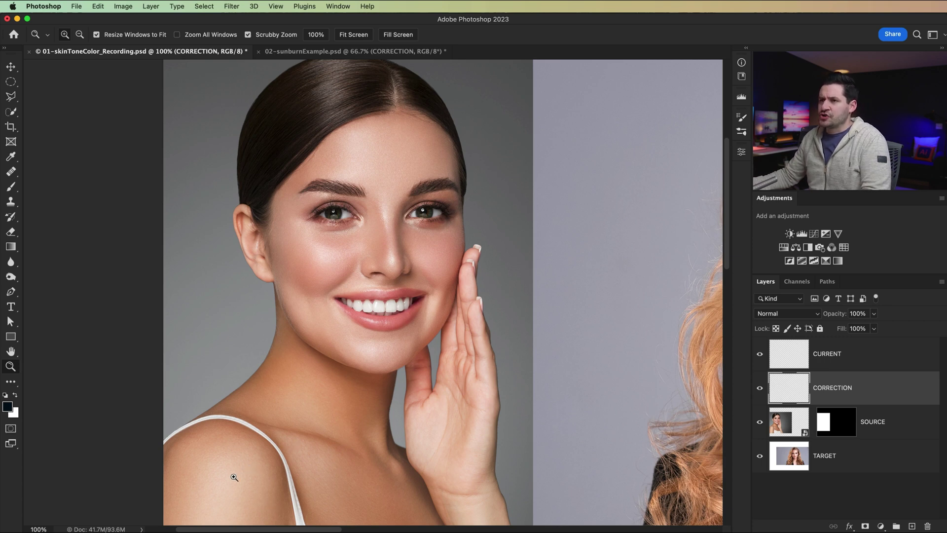
{"action": "left_click", "coordinate": [10, 157]}
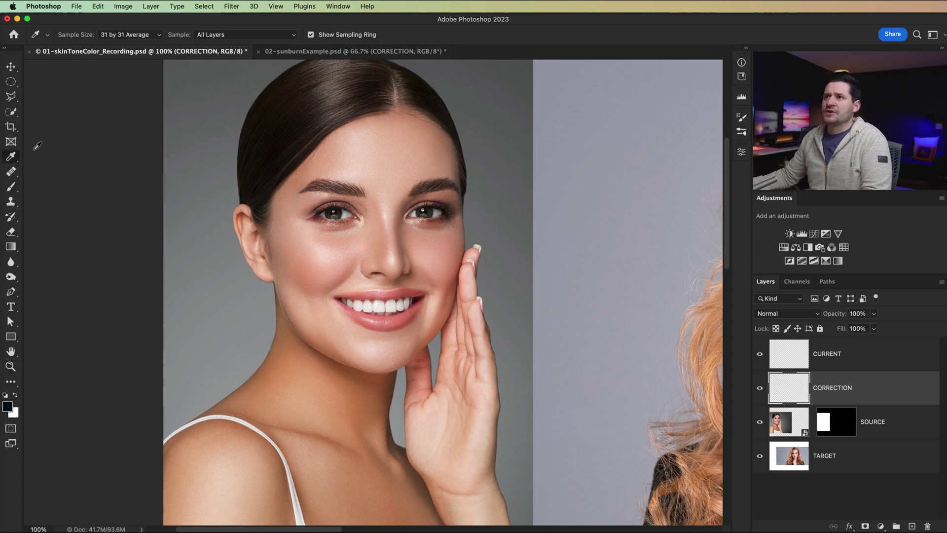
Keep 31 by 31 Average eyedropper sampling and dock the Info panel at the left.
{"action": "left_click", "coordinate": [120, 35]}
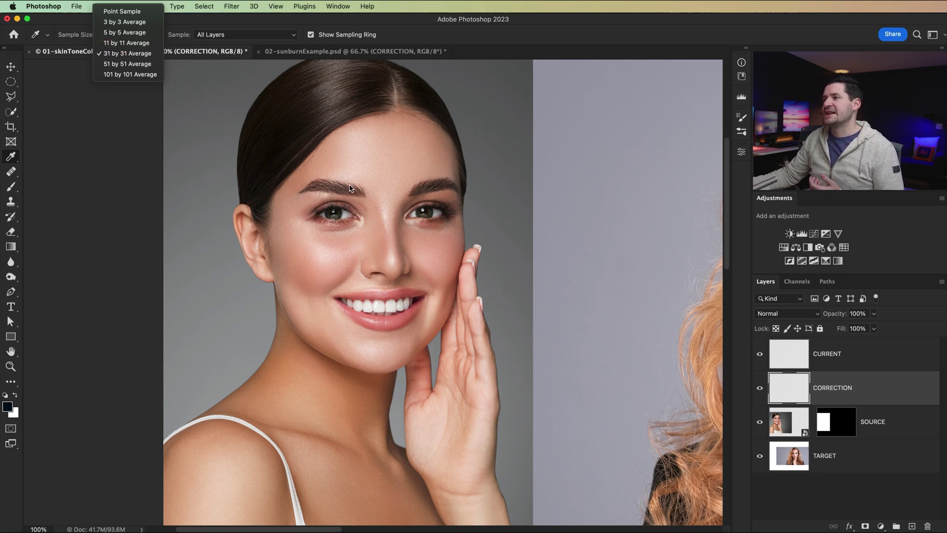
{"action": "left_click", "coordinate": [128, 53]}
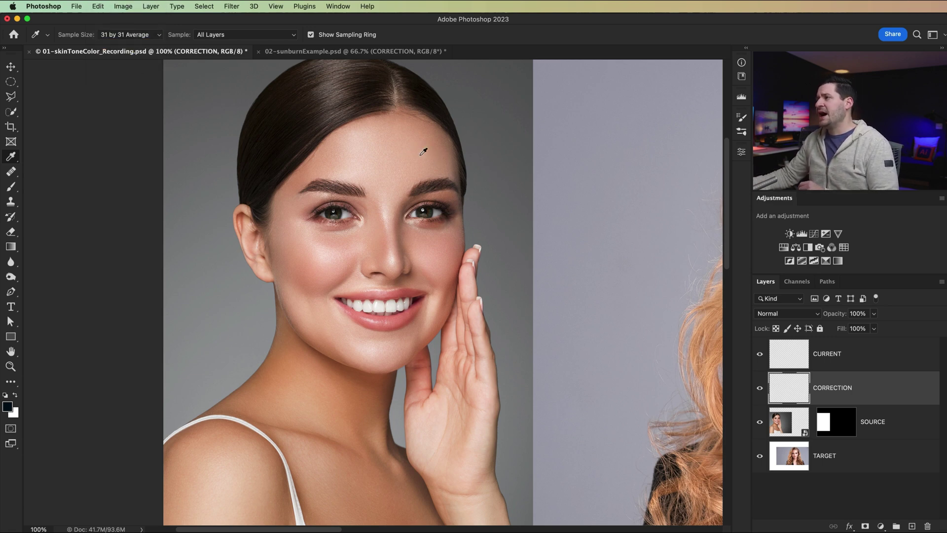
{"action": "left_click_drag", "start_coordinate": [743, 64], "coordinate": [52, 78]}
{"action": "left_click", "coordinate": [47, 79]}
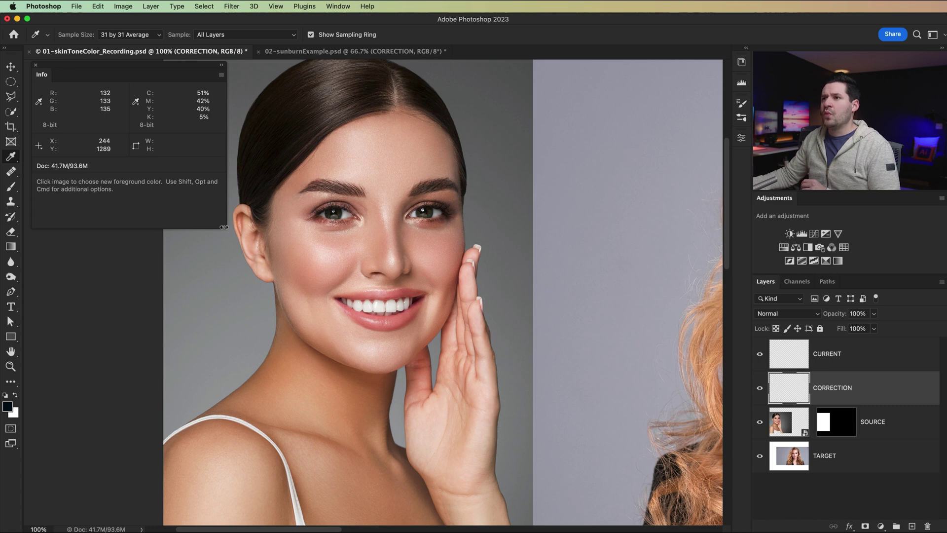
Place colour sampler #1 on the forehead, reading HSB 20°, 30%, 89%.
{"action": "left_click_drag", "start_coordinate": [224, 226], "coordinate": [183, 228]}
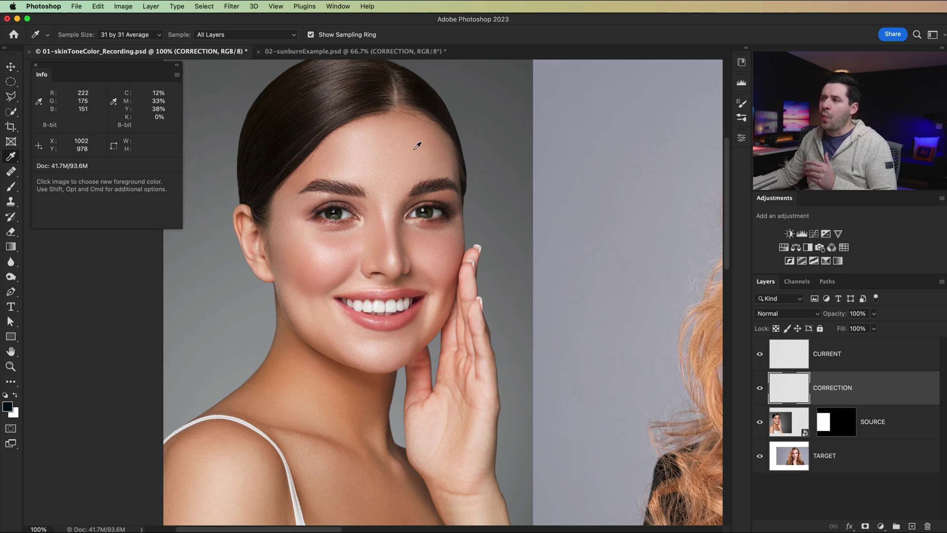
{"action": "key", "text": "shift"}
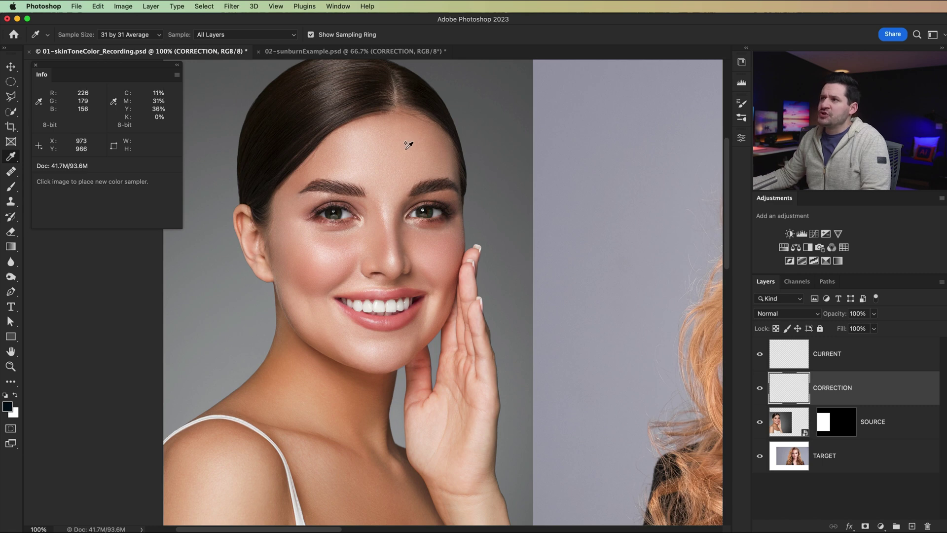
{"action": "left_click", "coordinate": [404, 151], "text": "shift"}
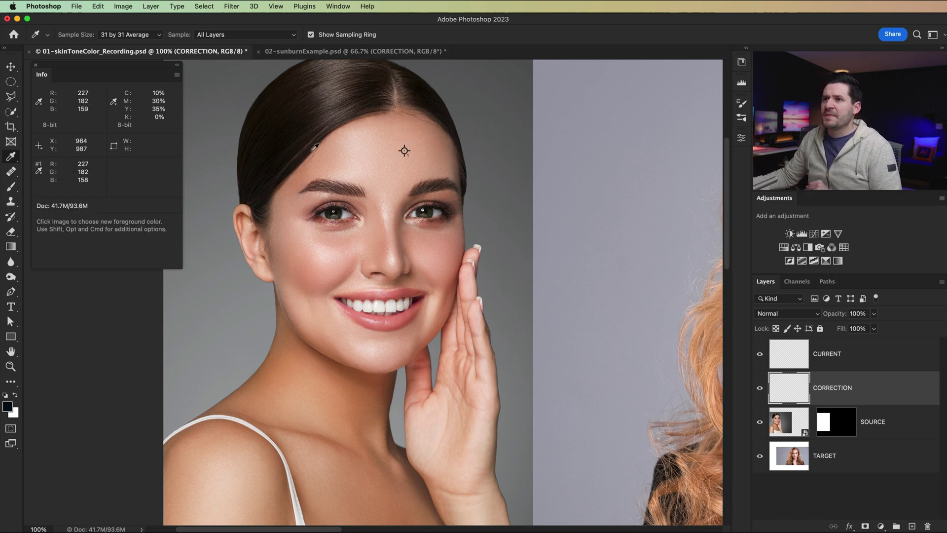
{"action": "left_click", "coordinate": [40, 171]}
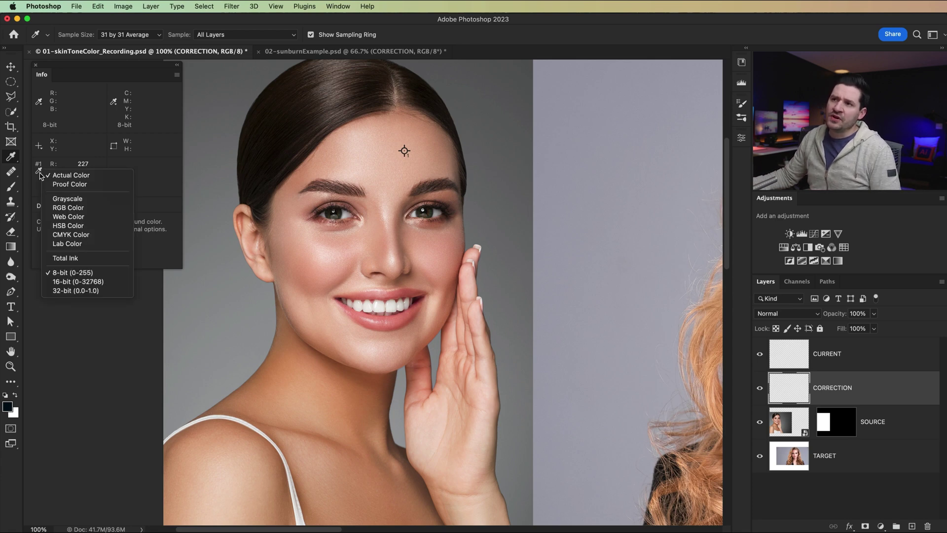
{"action": "left_click", "coordinate": [67, 227]}
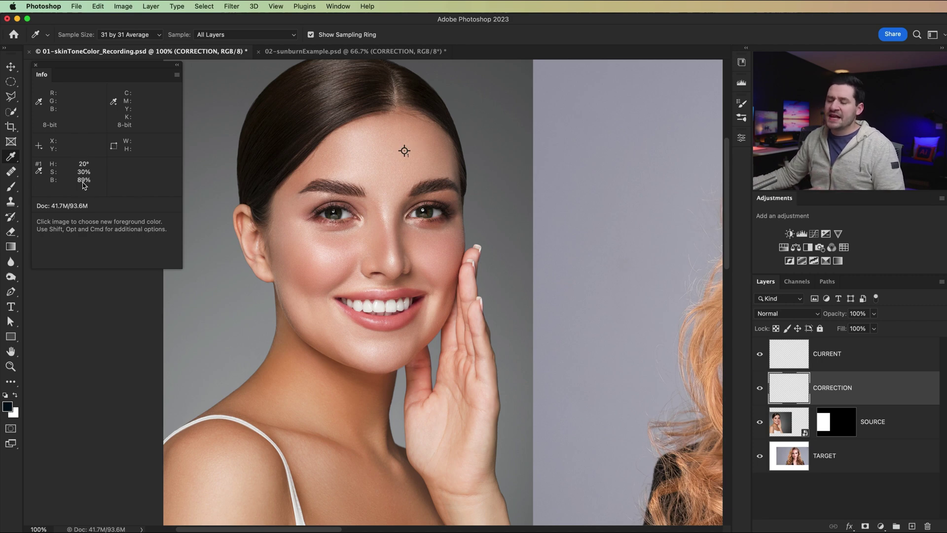
{"action": "scroll", "coordinate": [190, 316], "scroll_direction": "down", "scroll_amount": 3}
{"action": "scroll", "coordinate": [190, 316], "scroll_direction": "left", "scroll_amount": 1}
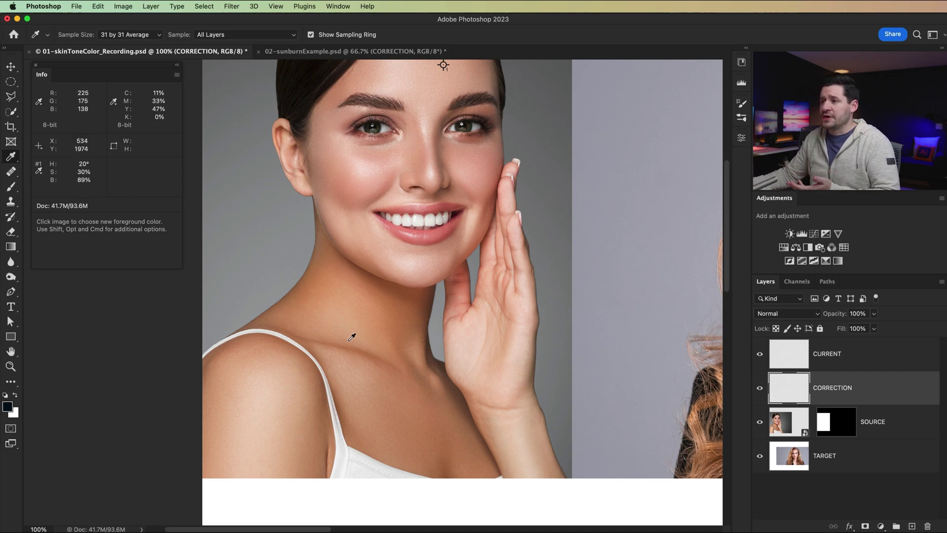
{"action": "key", "text": "shift"}
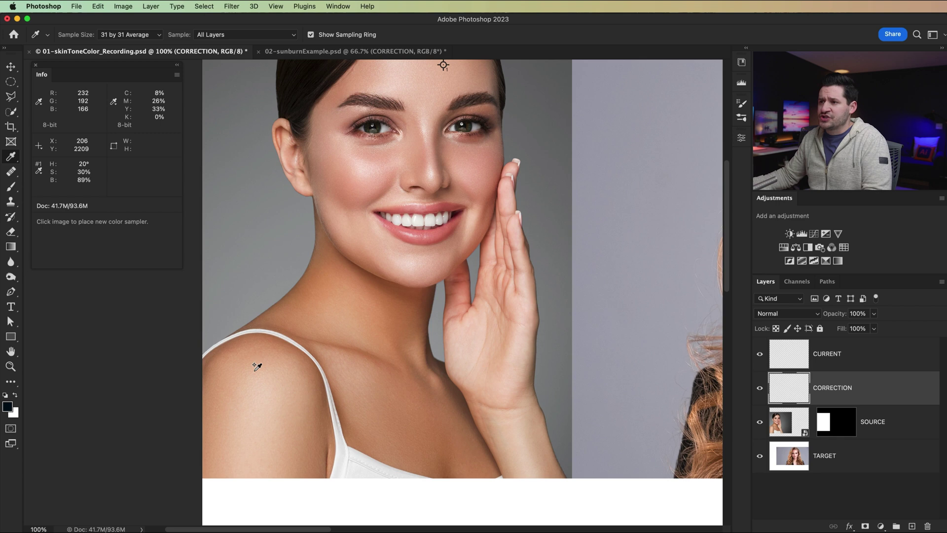
Add HSB shoulder sampler #2 (24°, 34%, 89%) and sample the forehead tone as painting colour.
{"action": "left_click", "coordinate": [254, 370], "text": "shift"}
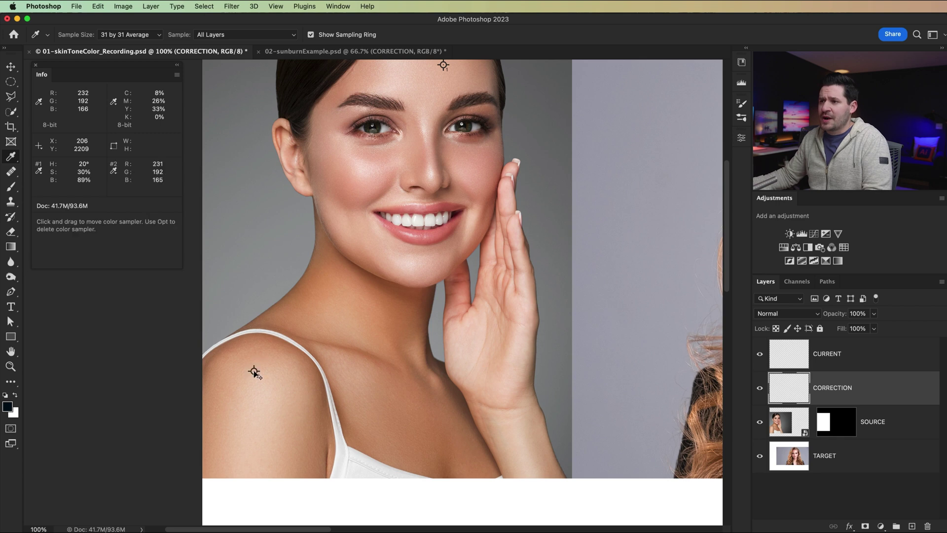
{"action": "left_click", "coordinate": [113, 171]}
{"action": "left_click", "coordinate": [138, 225]}
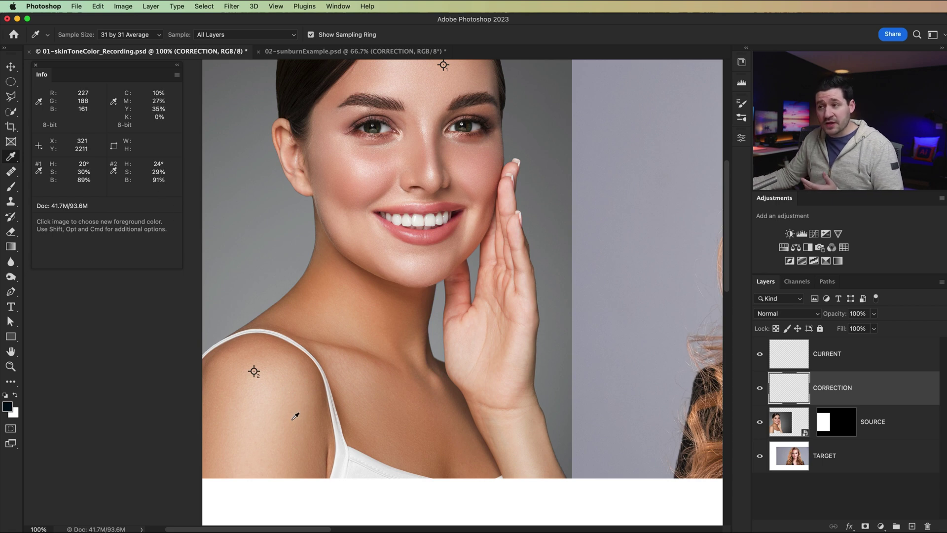
{"action": "mouse_move", "coordinate": [253, 372]}
{"action": "left_mouse_down"}
{"action": "mouse_move", "coordinate": [252, 360]}
{"action": "mouse_move", "coordinate": [258, 373]}
{"action": "mouse_move", "coordinate": [251, 381]}
{"action": "mouse_move", "coordinate": [246, 371]}
{"action": "left_mouse_up"}
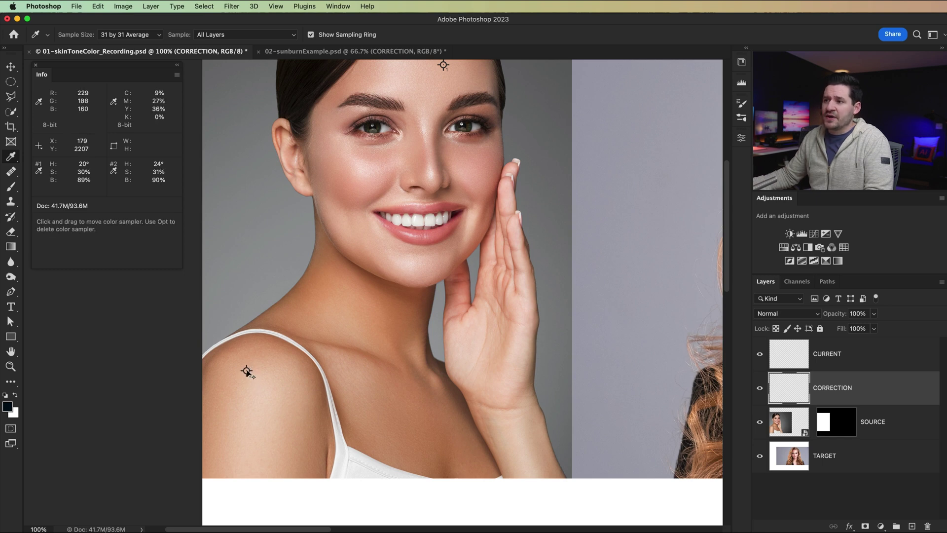
{"action": "left_click_drag", "start_coordinate": [247, 371], "coordinate": [244, 367]}
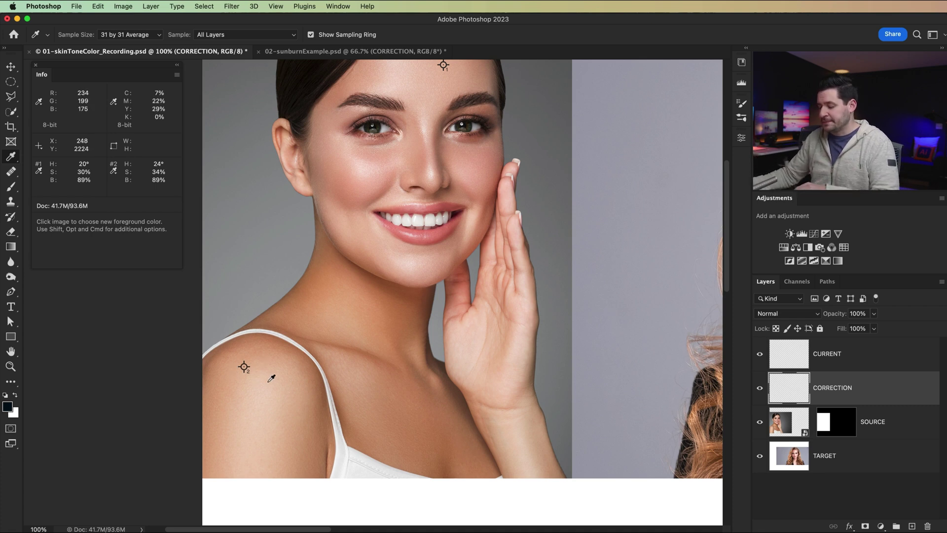
{"action": "left_click_drag", "start_coordinate": [273, 365], "coordinate": [285, 421]}
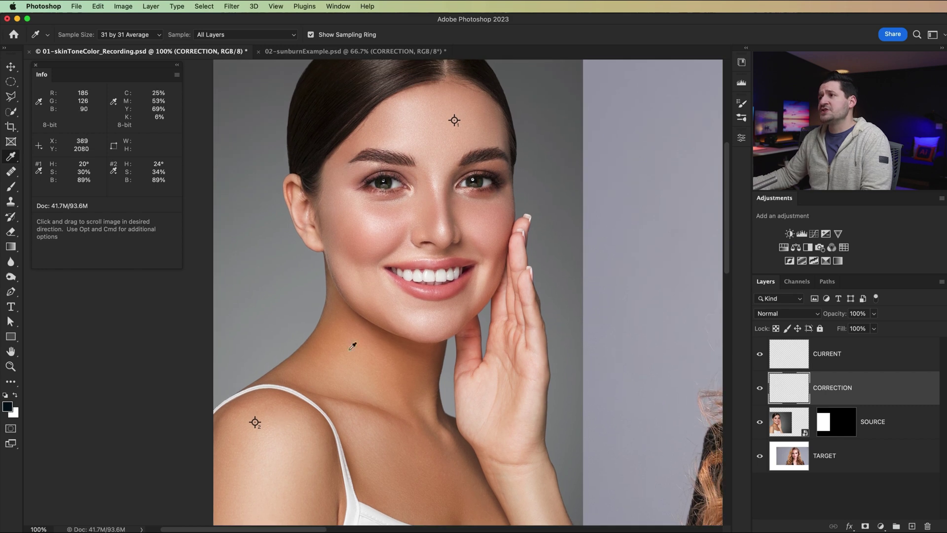
{"action": "left_click", "coordinate": [455, 120]}
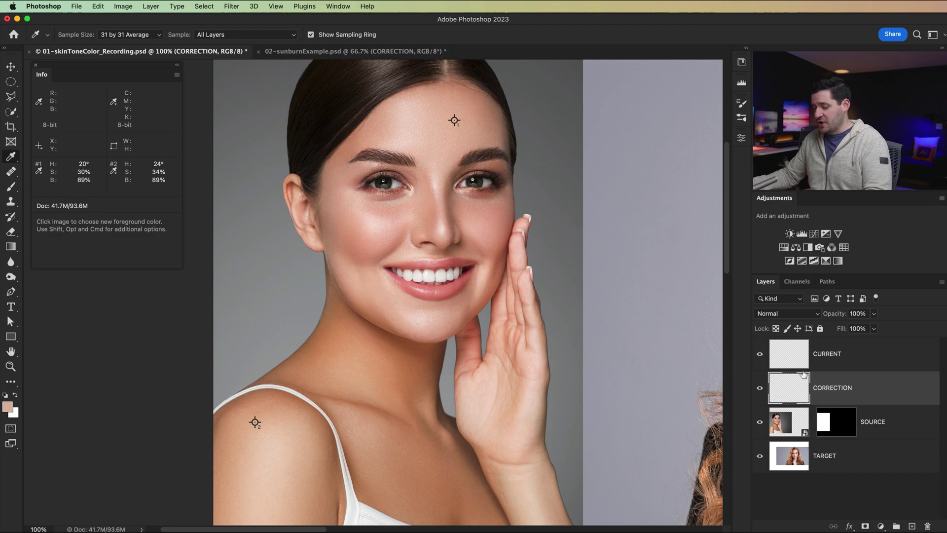
Set up a 400 px brush with 18% hardness and paint a test dab above the portraits.
{"action": "key", "text": "super+minus"}
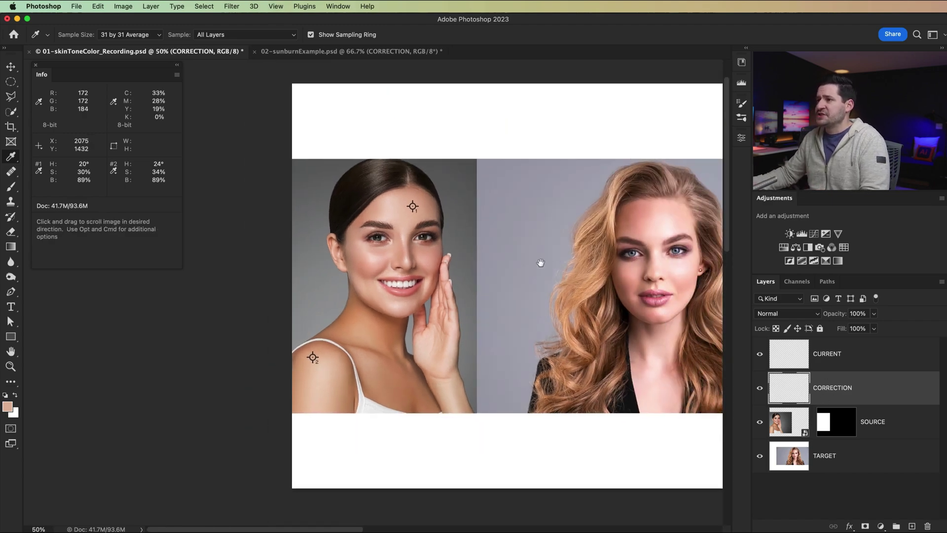
{"action": "left_click_drag", "start_coordinate": [541, 264], "coordinate": [455, 281]}
{"action": "left_click", "coordinate": [11, 82]}
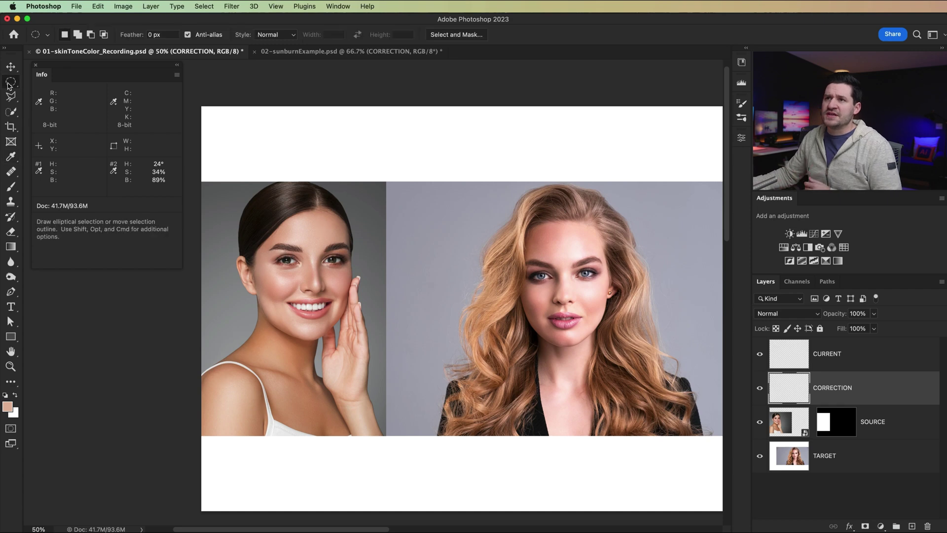
{"action": "left_click", "coordinate": [11, 187]}
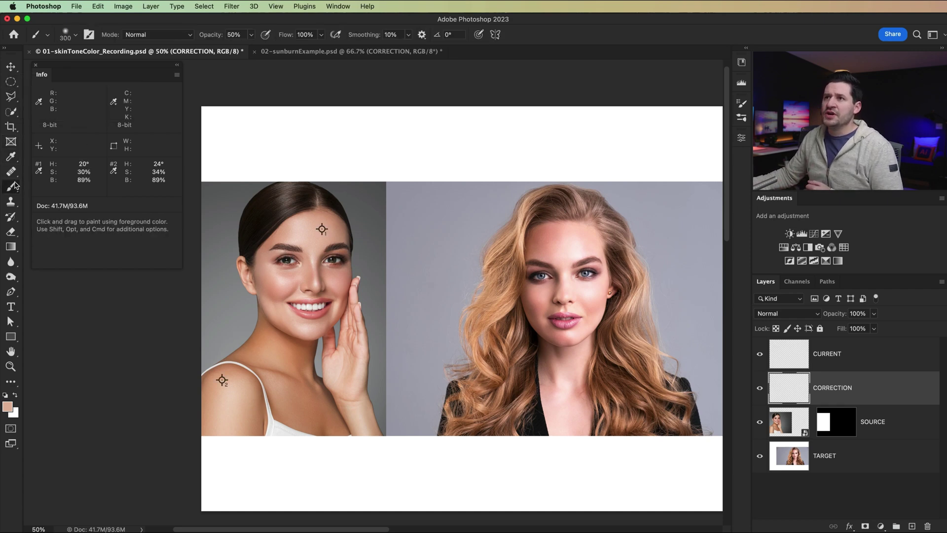
{"action": "right_click", "coordinate": [342, 160]}
{"action": "left_click_drag", "start_coordinate": [410, 206], "coordinate": [455, 206]}
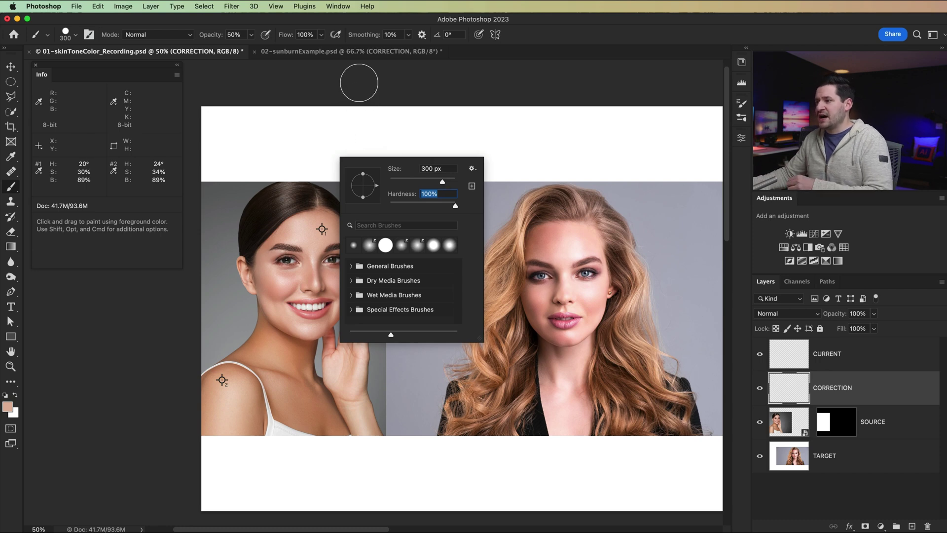
{"action": "key", "text": "Return"}
{"action": "key", "text": "bracketright"}
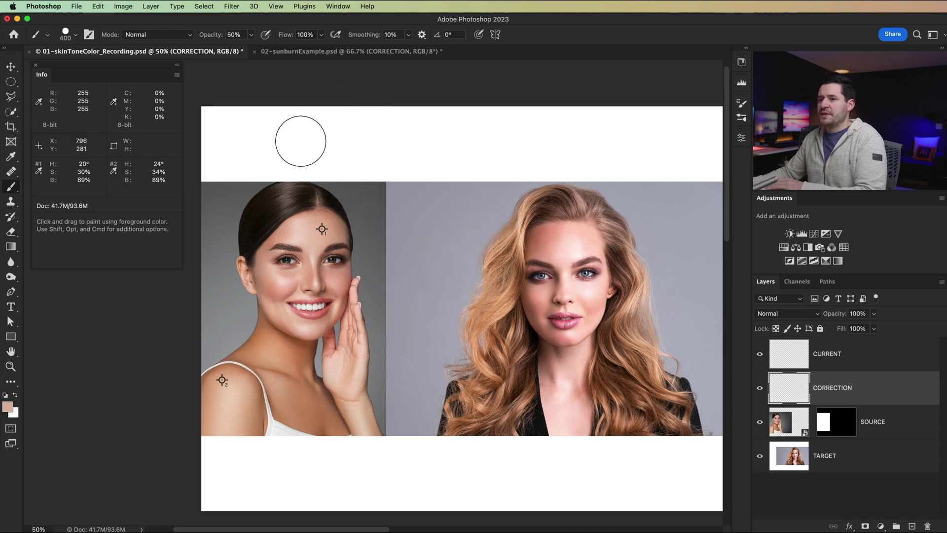
{"action": "left_click", "coordinate": [287, 142]}
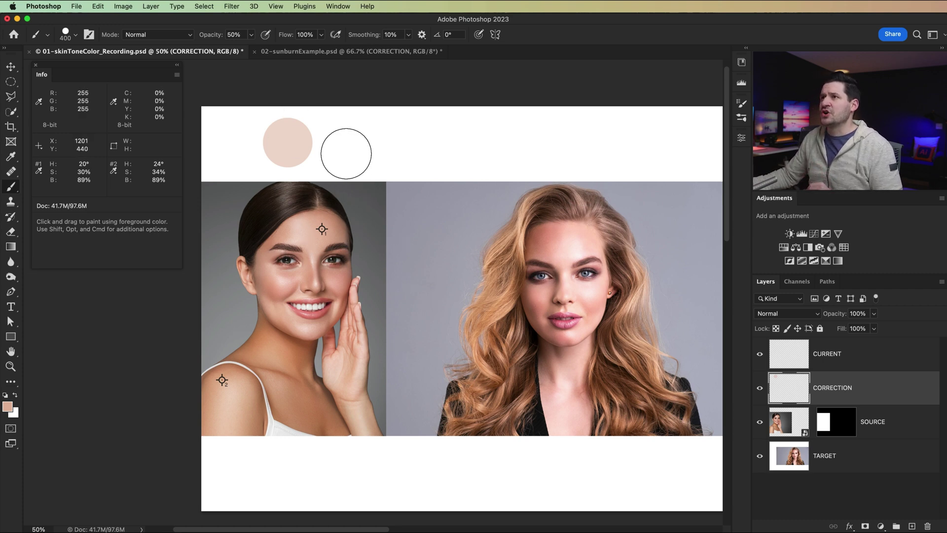
Raise brush opacity to 100% and repaint a solid forehead-toned circle above the portraits.
{"action": "left_click", "coordinate": [253, 35]}
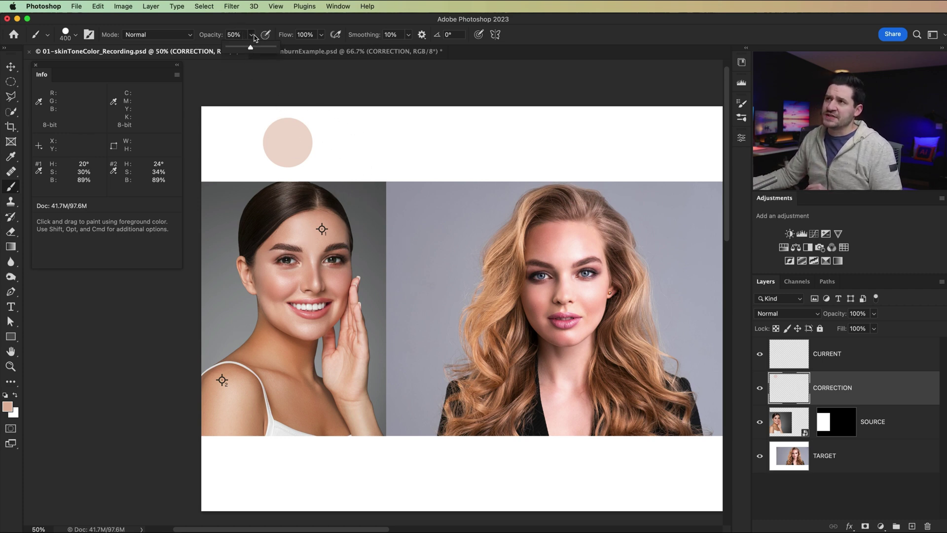
{"action": "left_click_drag", "start_coordinate": [251, 48], "coordinate": [275, 47]}
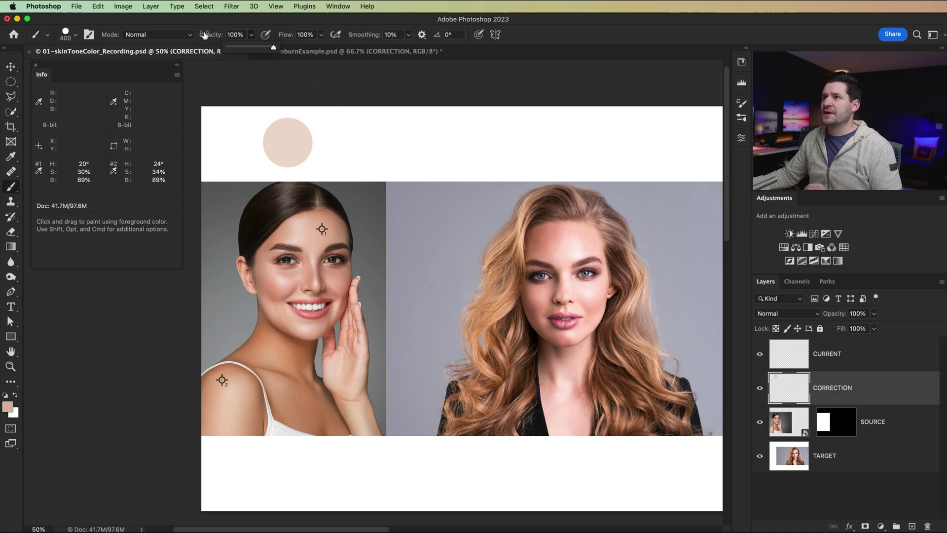
{"action": "key", "text": "super+z"}
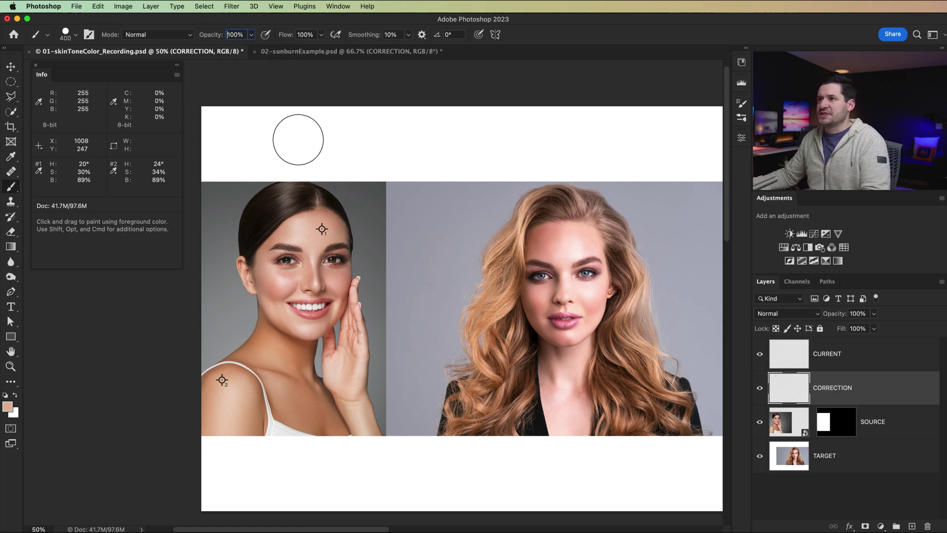
{"action": "left_click", "coordinate": [272, 140]}
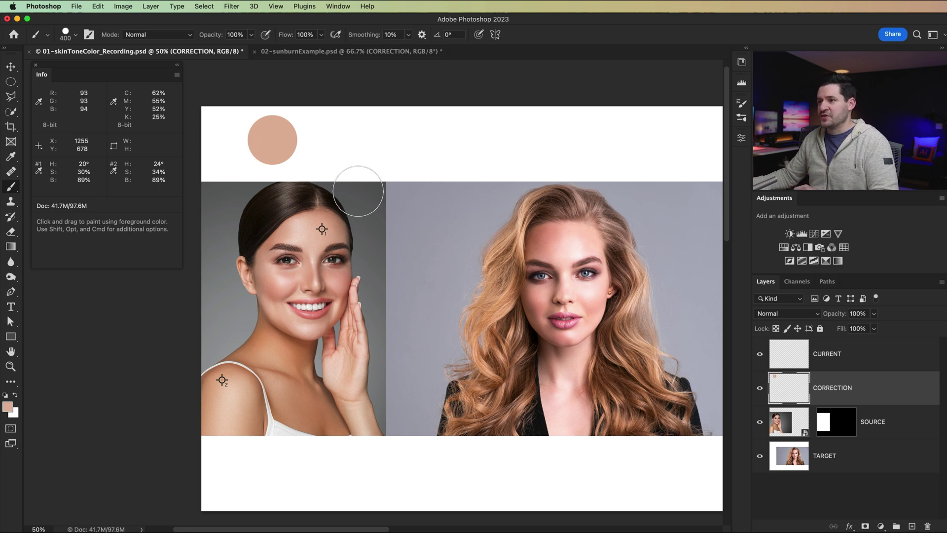
{"action": "key", "text": "alt"}
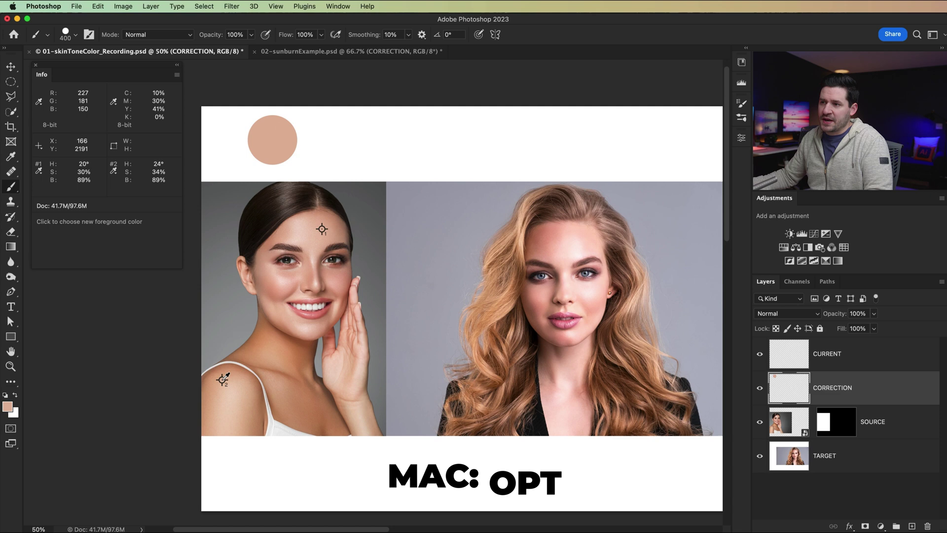
Paint a shoulder-tone circle on CURRENT beside the first and inspect the two circles.
{"action": "left_click", "coordinate": [833, 360]}
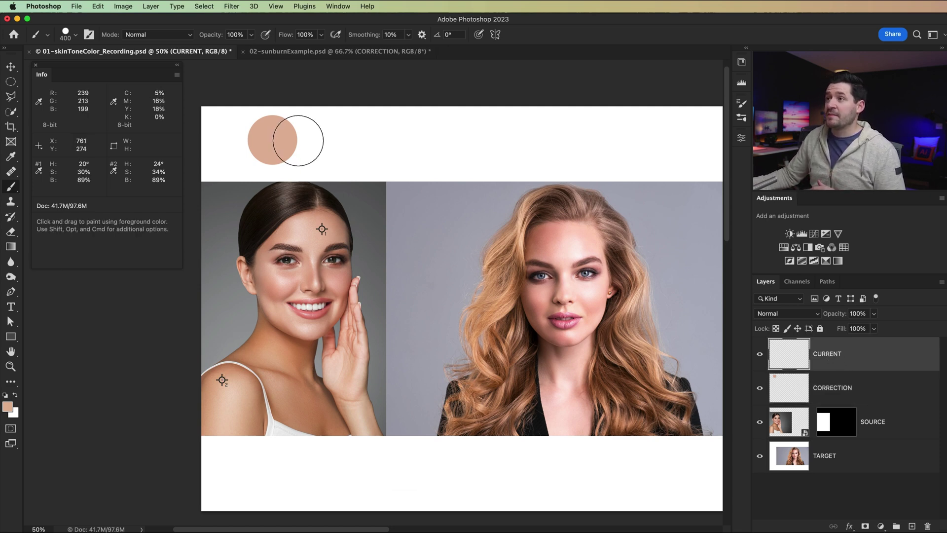
{"action": "left_click", "coordinate": [297, 141]}
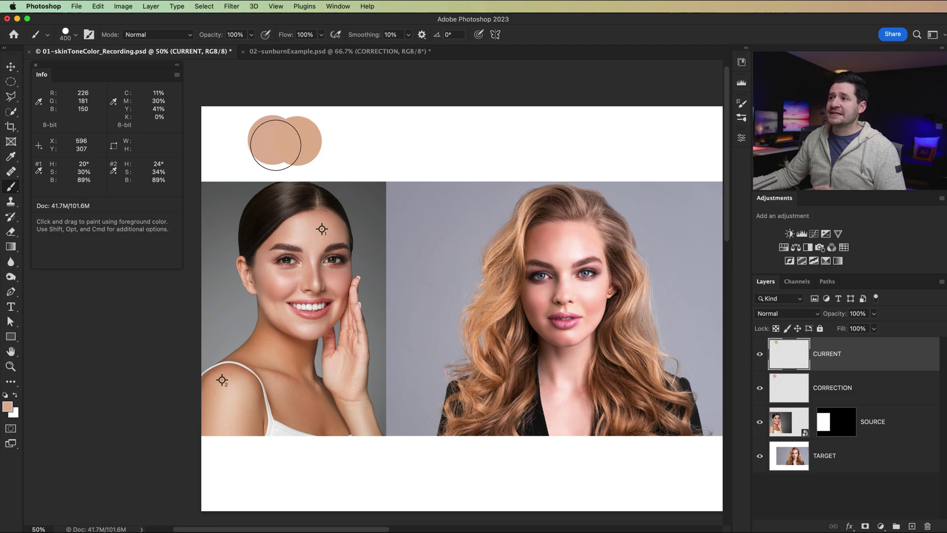
{"action": "key", "text": "z"}
{"action": "left_click_drag", "start_coordinate": [277, 138], "coordinate": [370, 224]}
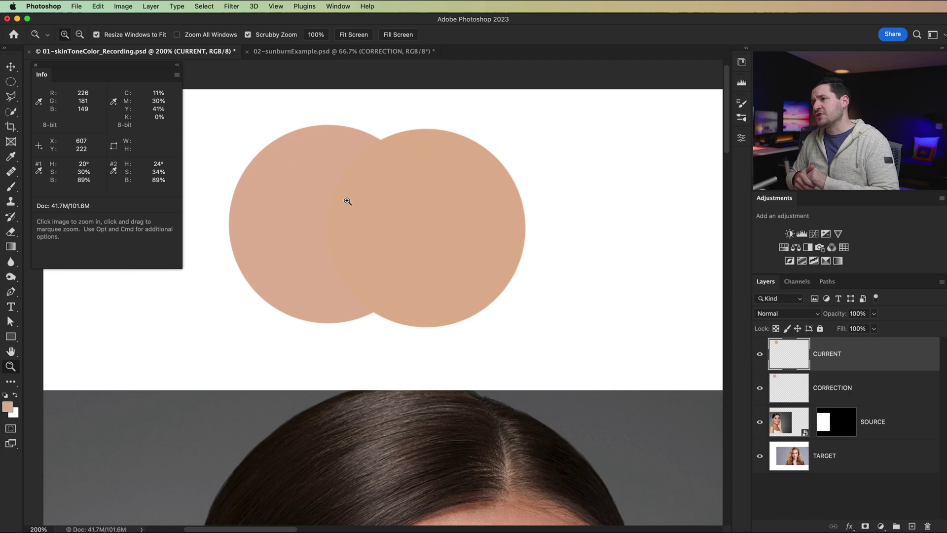
{"action": "key", "text": "super+minus"}
{"action": "key", "text": "super+minus"}
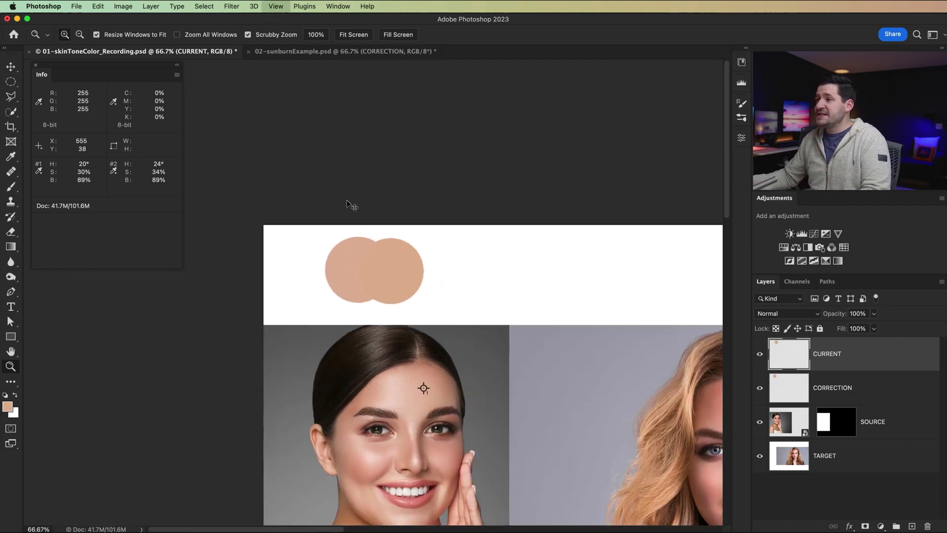
{"action": "left_click_drag", "start_coordinate": [407, 306], "coordinate": [341, 151]}
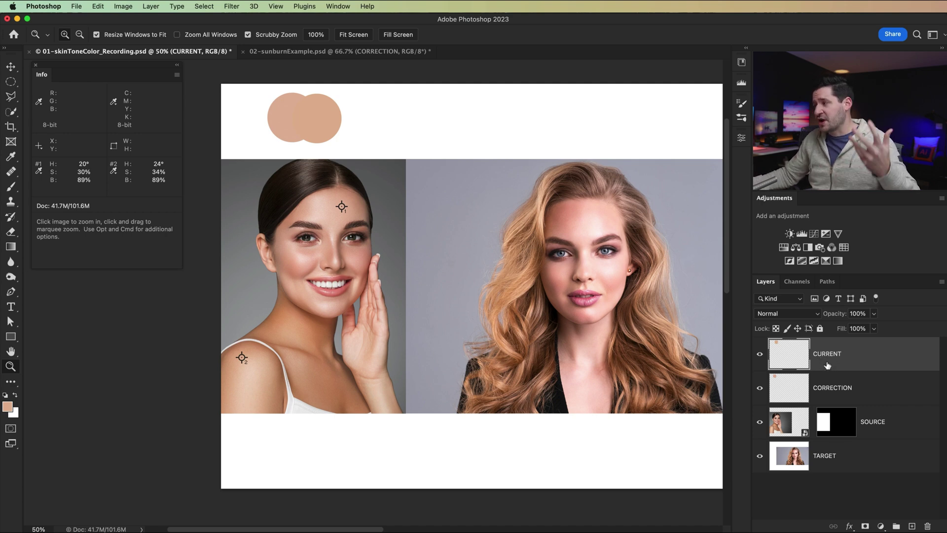
Zoom in on the brunette's face and make CURRENT the active layer.
{"action": "left_click", "coordinate": [835, 384]}
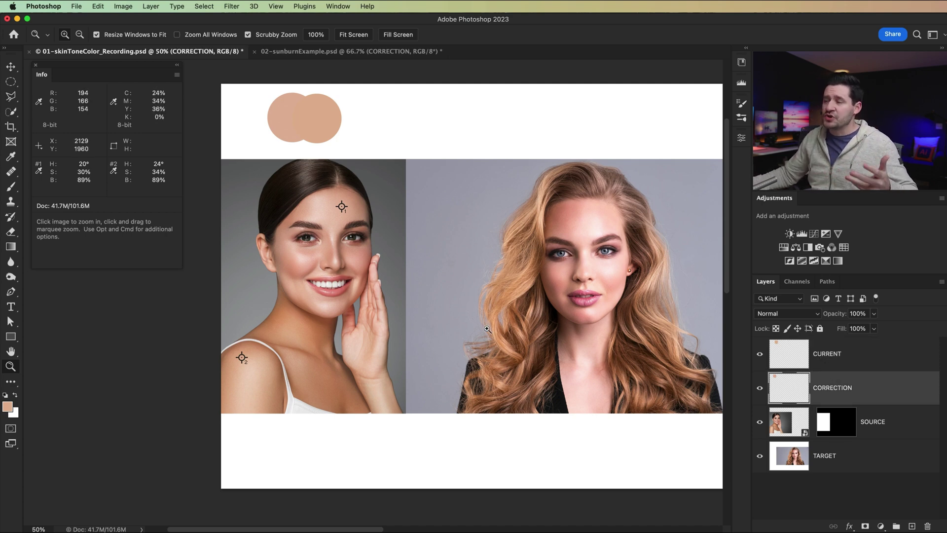
{"action": "left_click", "coordinate": [321, 332]}
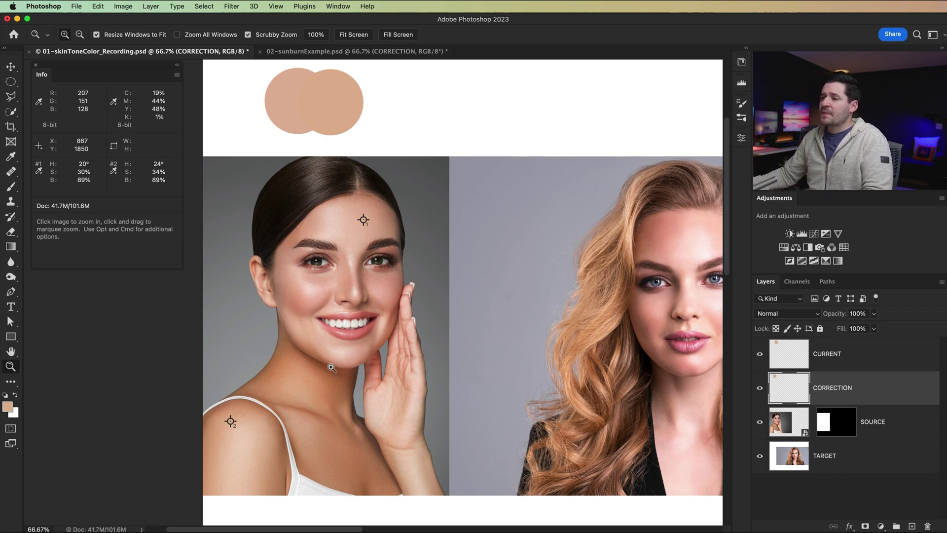
{"action": "left_click", "coordinate": [867, 355]}
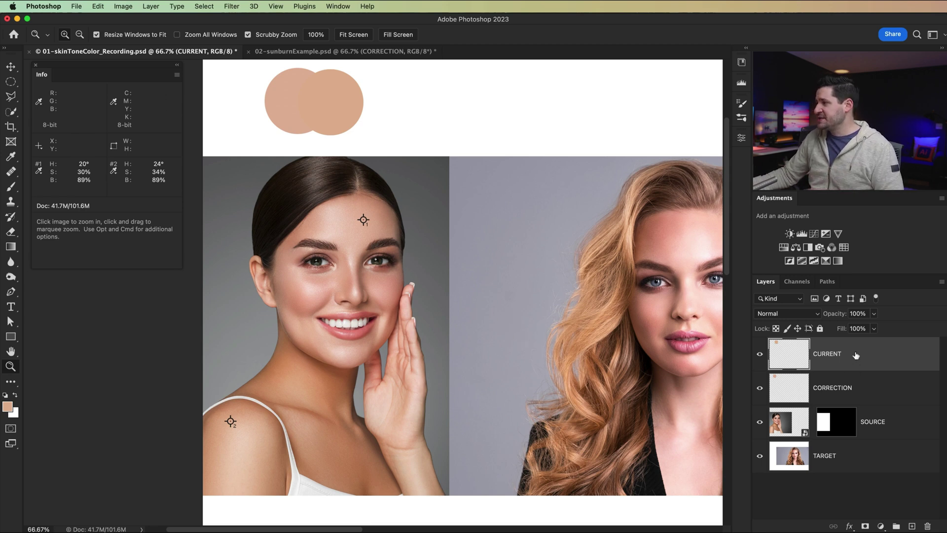
{"action": "left_click", "coordinate": [802, 318]}
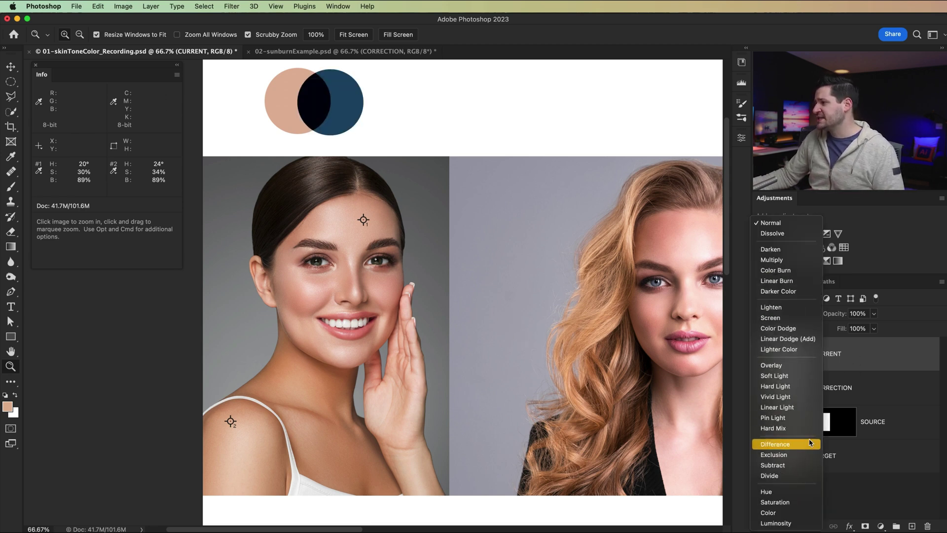
Set CURRENT to Subtract, sample the 02020f overlap colour, and add a layer above SOURCE.
{"action": "left_click", "coordinate": [773, 466]}
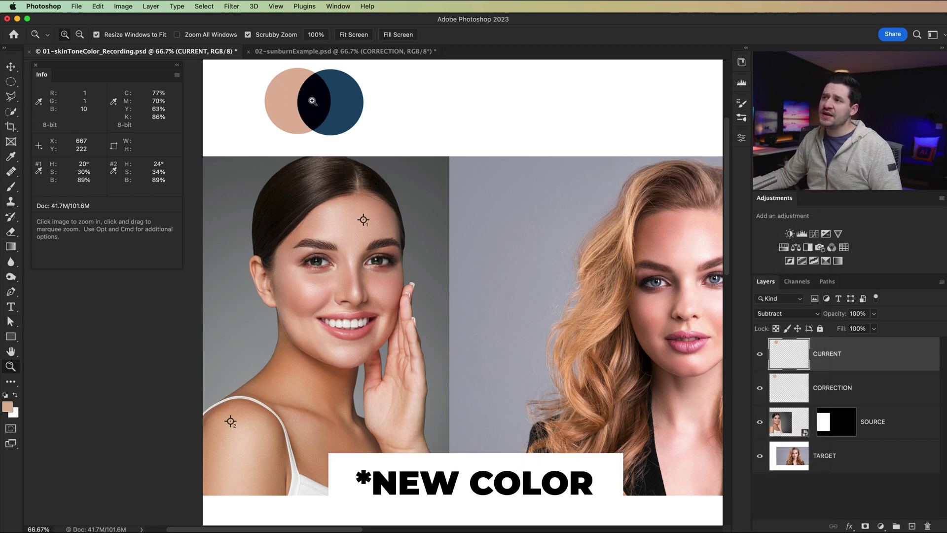
{"action": "left_click", "coordinate": [10, 156]}
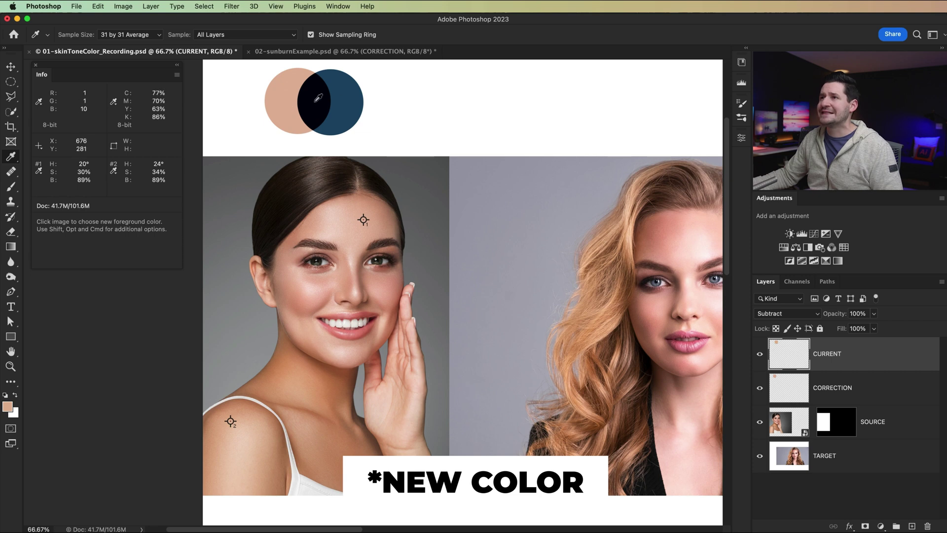
{"action": "left_click", "coordinate": [313, 104]}
{"action": "left_click", "coordinate": [7, 406]}
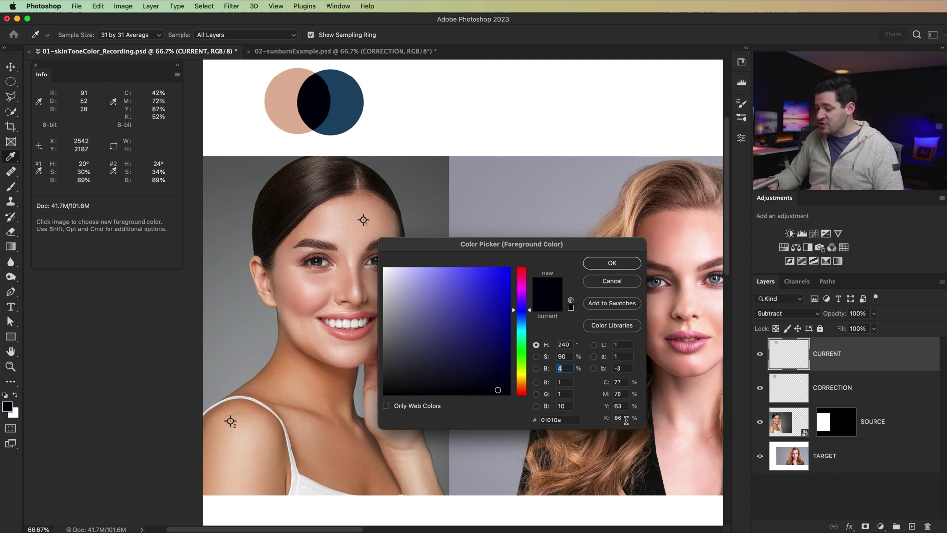
{"action": "left_click", "coordinate": [601, 266]}
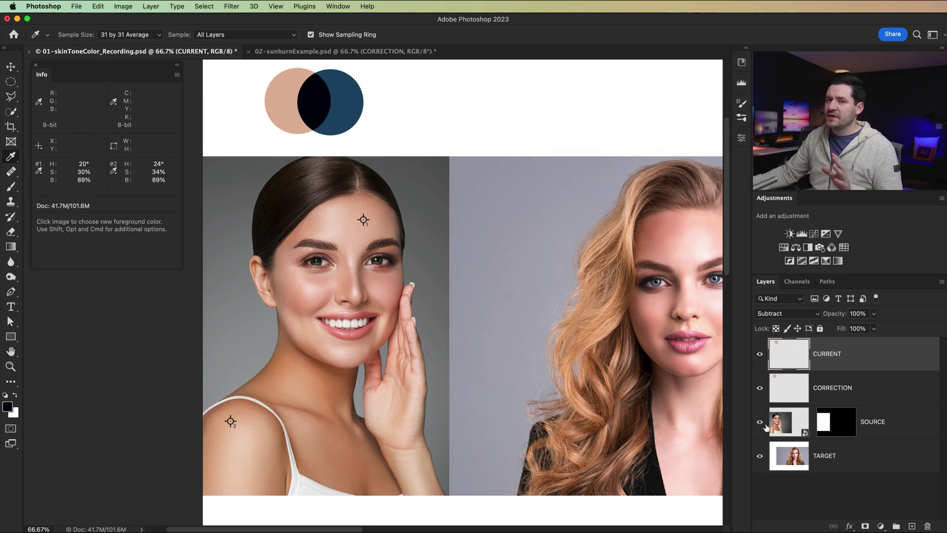
{"action": "left_click", "coordinate": [797, 428]}
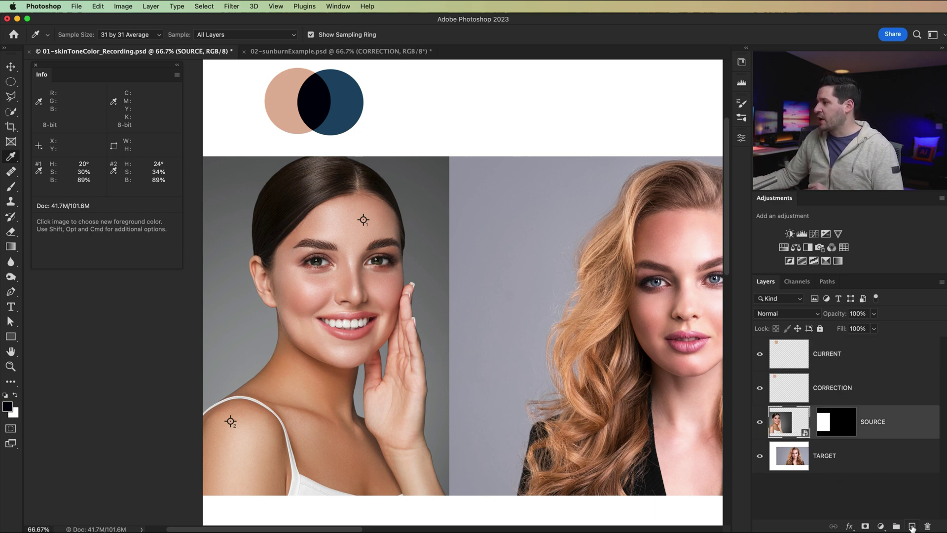
{"action": "left_click", "coordinate": [911, 527]}
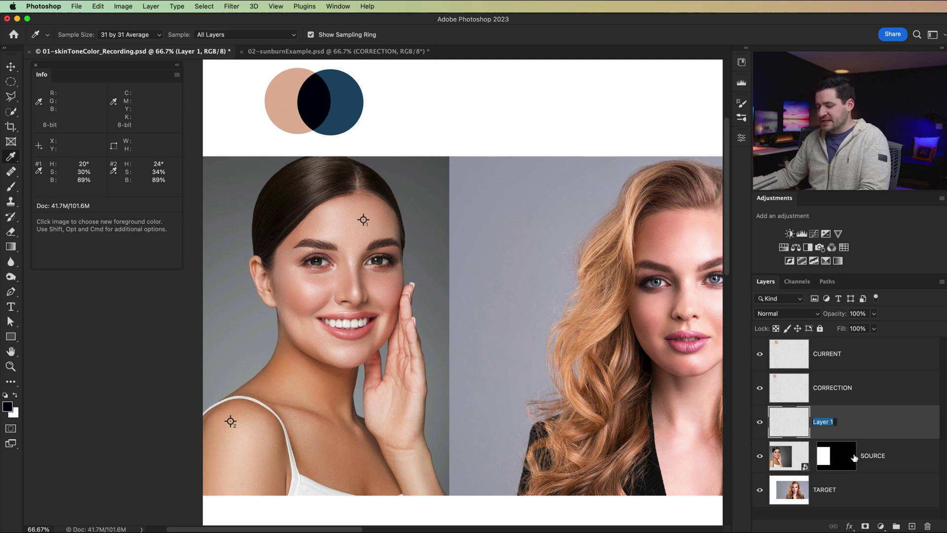
Name the new layer ADD, confirm the foreground colour, and set its blend mode to Linear Dodge (Add).
{"action": "type", "text": "ADD"}
{"action": "key", "text": "Return"}
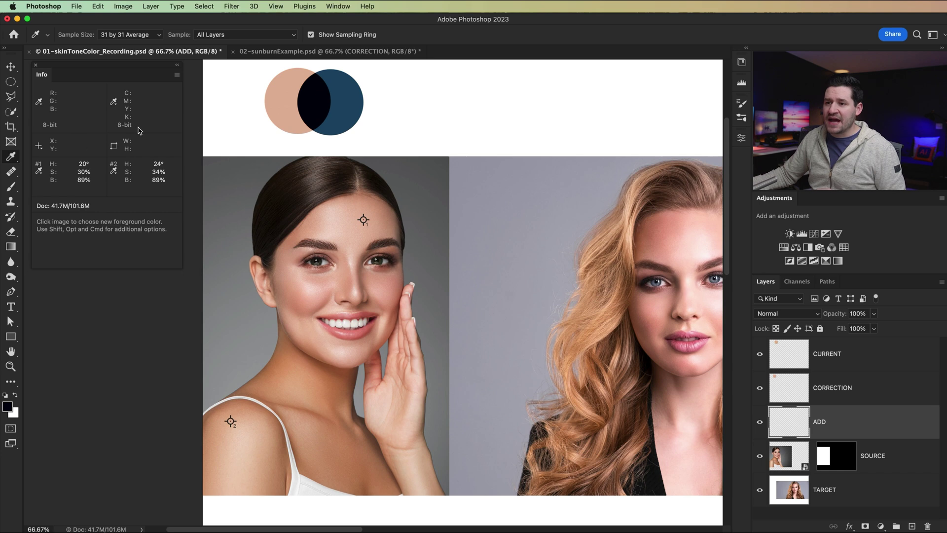
{"action": "left_click", "coordinate": [7, 405]}
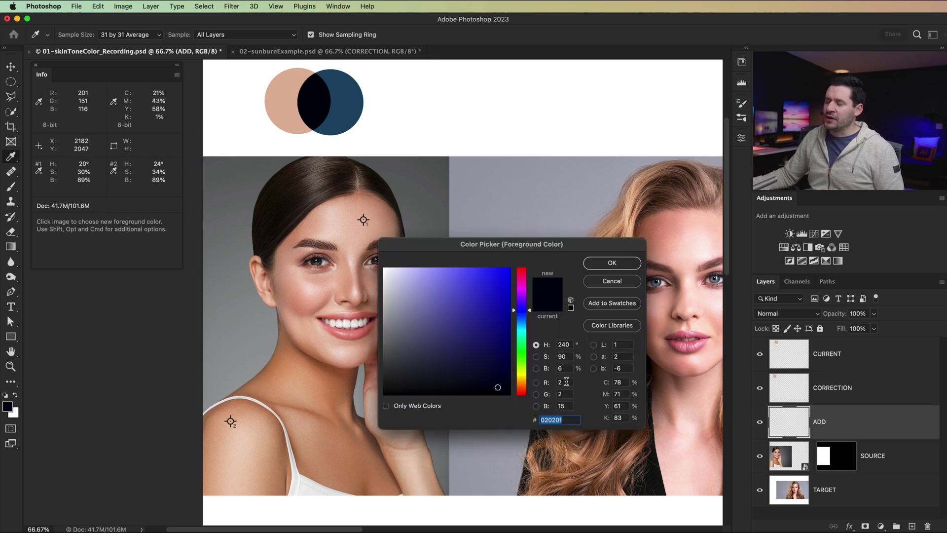
{"action": "double_click", "coordinate": [564, 406]}
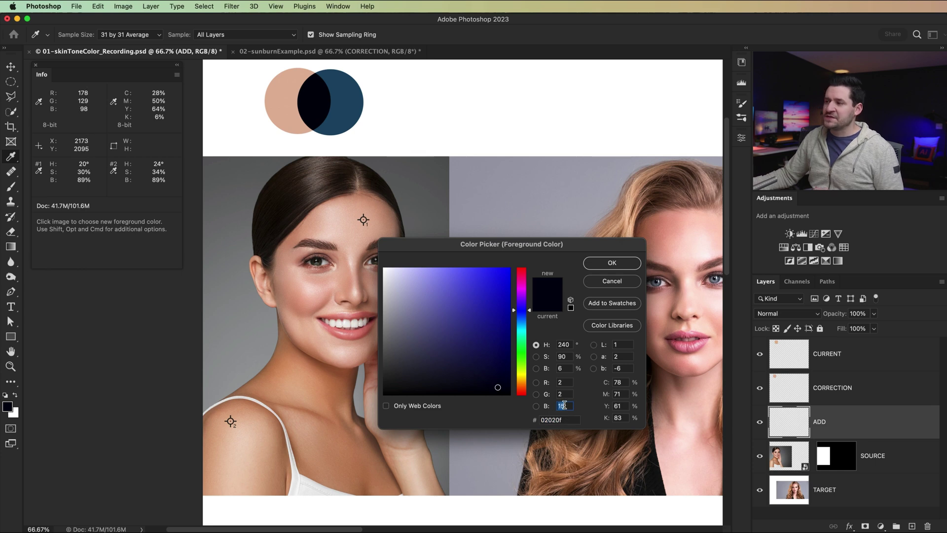
{"action": "left_click", "coordinate": [608, 262]}
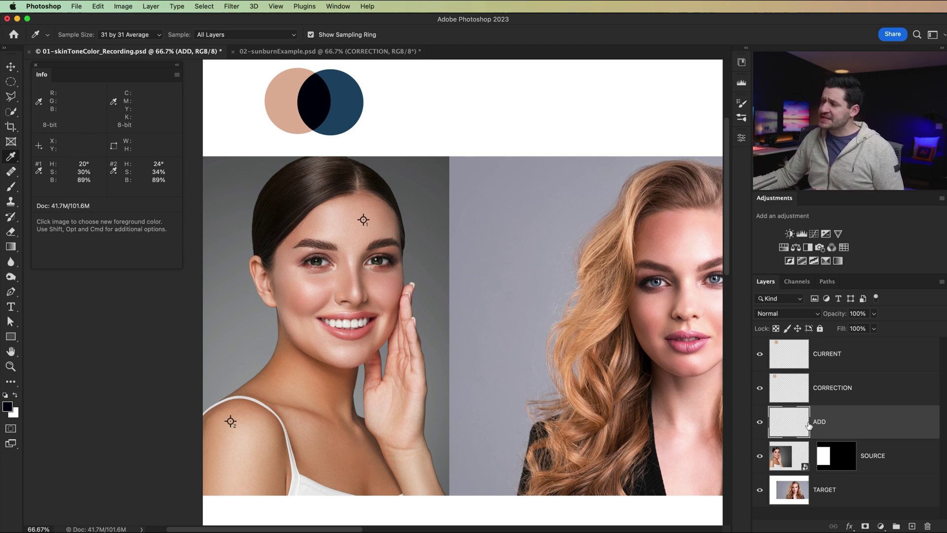
{"action": "left_click", "coordinate": [781, 315]}
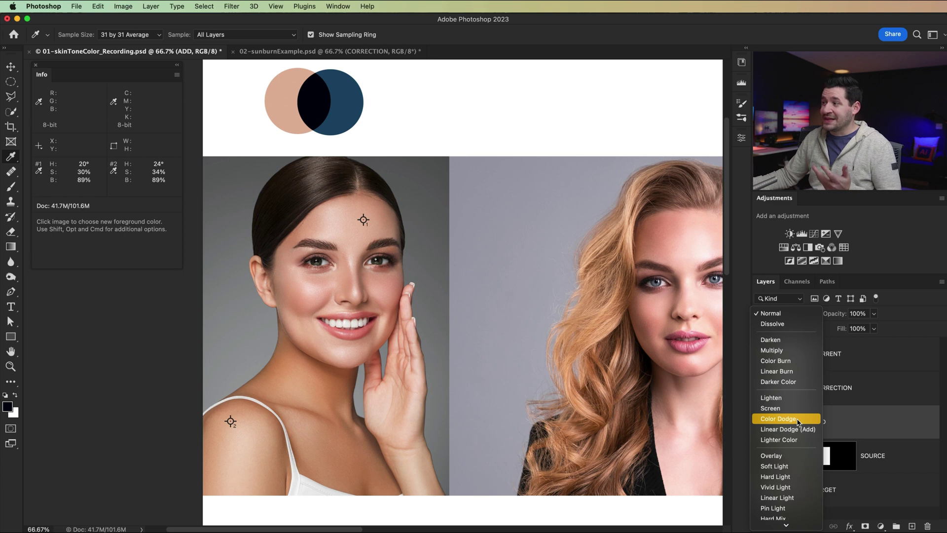
{"action": "left_click", "coordinate": [798, 430]}
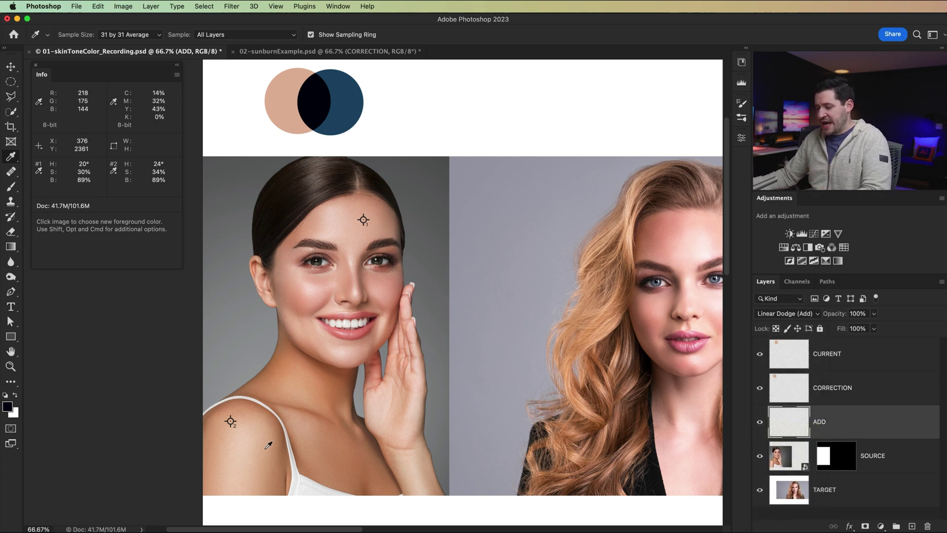
Zoom to 100% and paint correction colour over the brunette's shoulder, neck and hand with a 175 brush.
{"action": "key", "text": "b"}
{"action": "key", "text": "z"}
{"action": "left_click", "coordinate": [388, 372]}
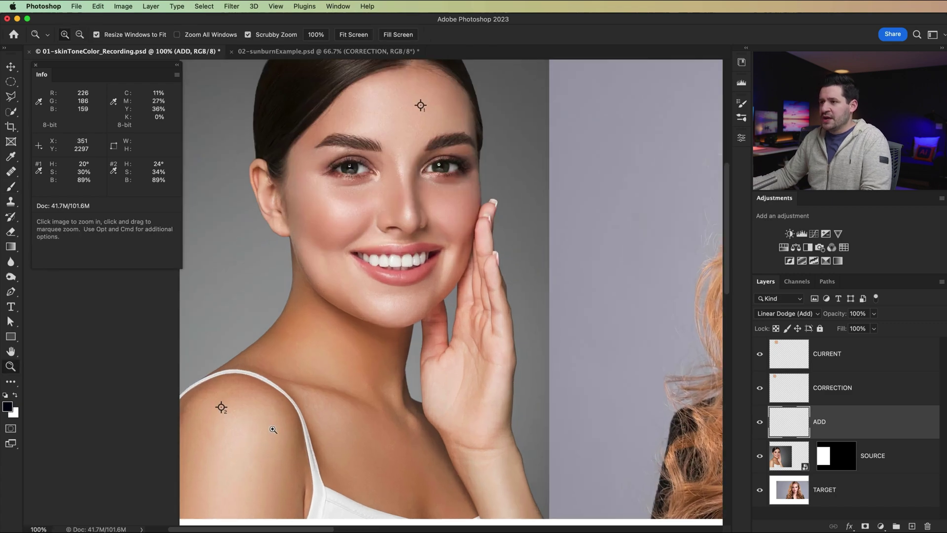
{"action": "key", "text": "b"}
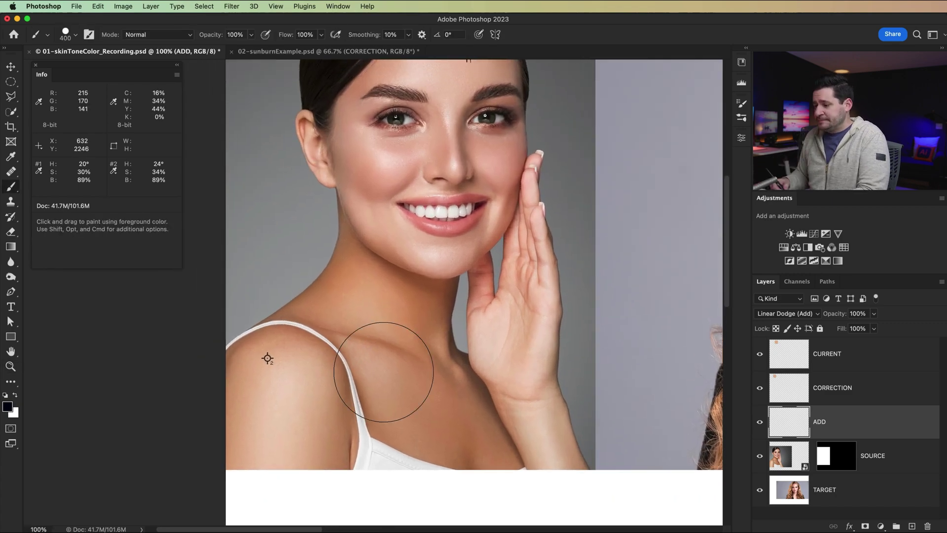
{"action": "key", "text": "bracketleft"}
{"action": "key", "text": "bracketleft"}
{"action": "key", "text": "bracketleft"}
{"action": "key", "text": "bracketleft"}
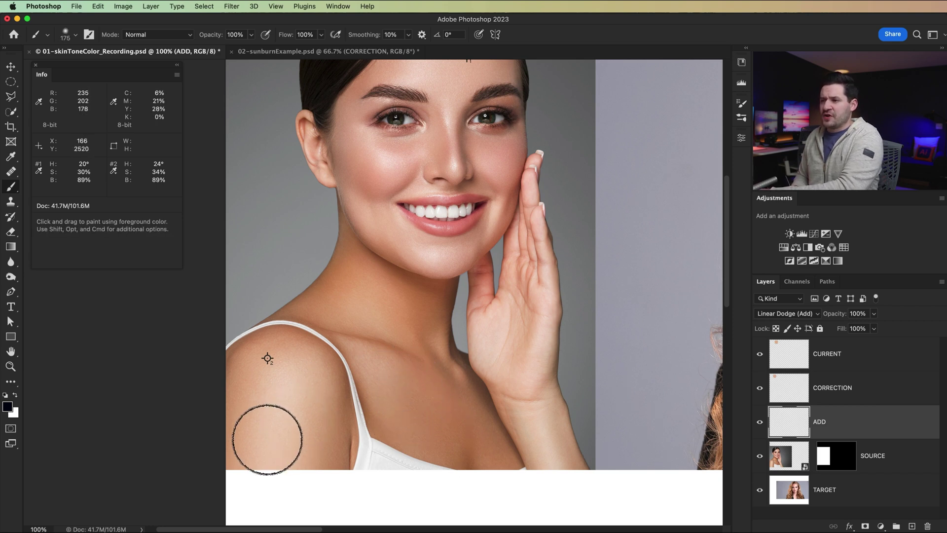
{"action": "mouse_move", "coordinate": [248, 457]}
{"action": "left_mouse_down"}
{"action": "mouse_move", "coordinate": [231, 377]}
{"action": "mouse_move", "coordinate": [293, 340]}
{"action": "mouse_move", "coordinate": [315, 352]}
{"action": "mouse_move", "coordinate": [334, 396]}
{"action": "mouse_move", "coordinate": [346, 446]}
{"action": "mouse_move", "coordinate": [340, 467]}
{"action": "mouse_move", "coordinate": [287, 435]}
{"action": "mouse_move", "coordinate": [306, 431]}
{"action": "mouse_move", "coordinate": [332, 317]}
{"action": "mouse_move", "coordinate": [294, 335]}
{"action": "mouse_move", "coordinate": [360, 268]}
{"action": "mouse_move", "coordinate": [362, 213]}
{"action": "mouse_move", "coordinate": [339, 295]}
{"action": "mouse_move", "coordinate": [324, 308]}
{"action": "mouse_move", "coordinate": [365, 208]}
{"action": "mouse_move", "coordinate": [377, 294]}
{"action": "mouse_move", "coordinate": [394, 306]}
{"action": "mouse_move", "coordinate": [418, 278]}
{"action": "mouse_move", "coordinate": [434, 284]}
{"action": "mouse_move", "coordinate": [428, 315]}
{"action": "mouse_move", "coordinate": [379, 392]}
{"action": "mouse_move", "coordinate": [341, 327]}
{"action": "mouse_move", "coordinate": [399, 421]}
{"action": "mouse_move", "coordinate": [472, 445]}
{"action": "mouse_move", "coordinate": [484, 436]}
{"action": "mouse_move", "coordinate": [461, 391]}
{"action": "mouse_move", "coordinate": [441, 380]}
{"action": "mouse_move", "coordinate": [418, 289]}
{"action": "mouse_move", "coordinate": [396, 311]}
{"action": "mouse_move", "coordinate": [402, 402]}
{"action": "mouse_move", "coordinate": [385, 431]}
{"action": "mouse_move", "coordinate": [490, 461]}
{"action": "mouse_move", "coordinate": [502, 444]}
{"action": "mouse_move", "coordinate": [512, 448]}
{"action": "mouse_move", "coordinate": [479, 406]}
{"action": "mouse_move", "coordinate": [471, 415]}
{"action": "mouse_move", "coordinate": [443, 393]}
{"action": "mouse_move", "coordinate": [498, 384]}
{"action": "mouse_move", "coordinate": [547, 431]}
{"action": "mouse_move", "coordinate": [498, 356]}
{"action": "mouse_move", "coordinate": [535, 306]}
{"action": "mouse_move", "coordinate": [528, 282]}
{"action": "mouse_move", "coordinate": [518, 287]}
{"action": "mouse_move", "coordinate": [506, 350]}
{"action": "mouse_move", "coordinate": [498, 342]}
{"action": "mouse_move", "coordinate": [506, 355]}
{"action": "mouse_move", "coordinate": [479, 309]}
{"action": "mouse_move", "coordinate": [478, 270]}
{"action": "mouse_move", "coordinate": [533, 264]}
{"action": "mouse_move", "coordinate": [518, 250]}
{"action": "mouse_move", "coordinate": [532, 188]}
{"action": "mouse_move", "coordinate": [553, 283]}
{"action": "mouse_move", "coordinate": [526, 357]}
{"action": "mouse_move", "coordinate": [478, 286]}
{"action": "mouse_move", "coordinate": [483, 321]}
{"action": "mouse_move", "coordinate": [508, 323]}
{"action": "left_mouse_up"}
{"action": "key", "text": "bracketleft"}
{"action": "key", "text": "bracketleft"}
{"action": "key", "text": "bracketleft"}
{"action": "key", "text": "bracketleft"}
{"action": "key", "text": "bracketleft"}
{"action": "key", "text": "bracketleft"}
{"action": "key", "text": "bracketleft"}
{"action": "key", "text": "x"}
{"action": "key", "text": "bracketright"}
{"action": "key", "text": "bracketright"}
{"action": "key", "text": "bracketright"}
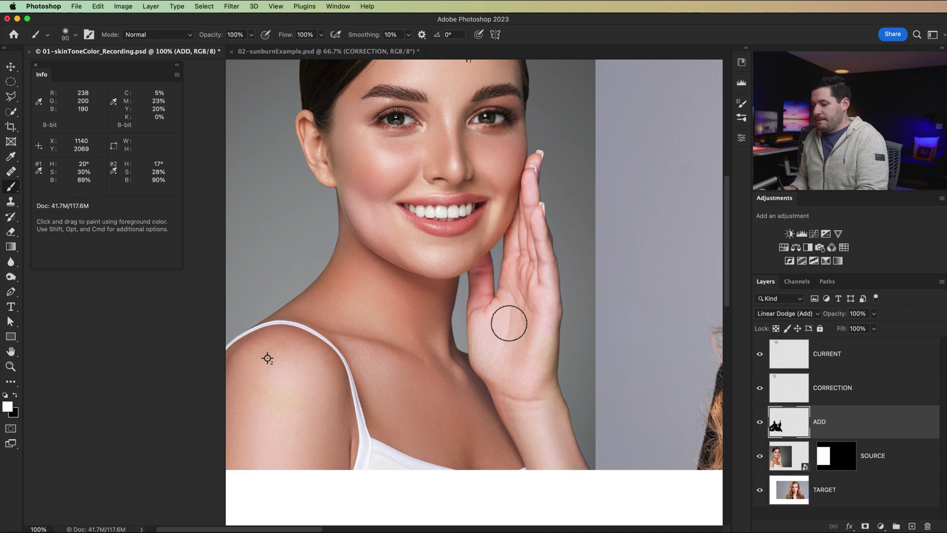
{"action": "key", "text": "e"}
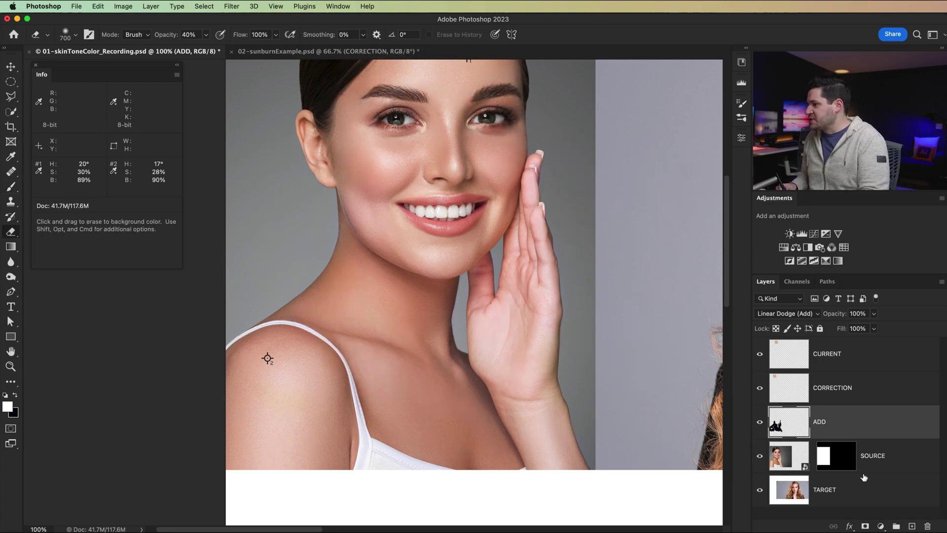
Add a mask to the ADD layer and hide the correction near the jaw and hand edge.
{"action": "left_click", "coordinate": [867, 526]}
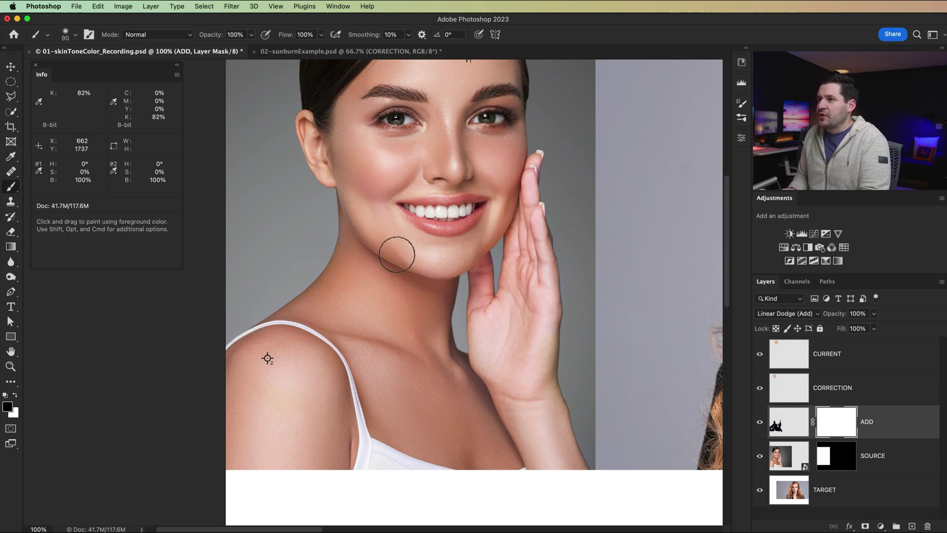
{"action": "mouse_move", "coordinate": [488, 269]}
{"action": "left_mouse_down"}
{"action": "mouse_move", "coordinate": [476, 285]}
{"action": "mouse_move", "coordinate": [511, 182]}
{"action": "mouse_move", "coordinate": [480, 264]}
{"action": "mouse_move", "coordinate": [543, 389]}
{"action": "left_mouse_up"}
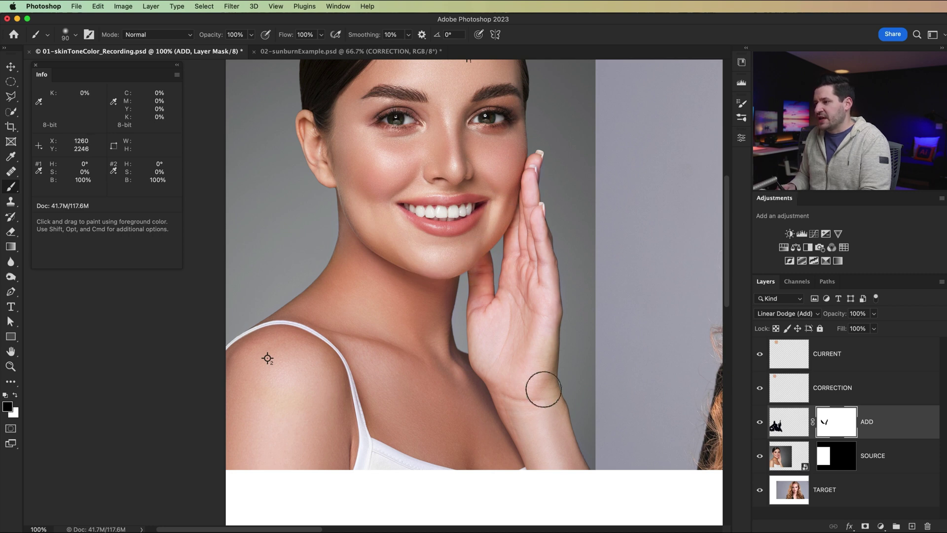
{"action": "key", "text": "super+minus"}
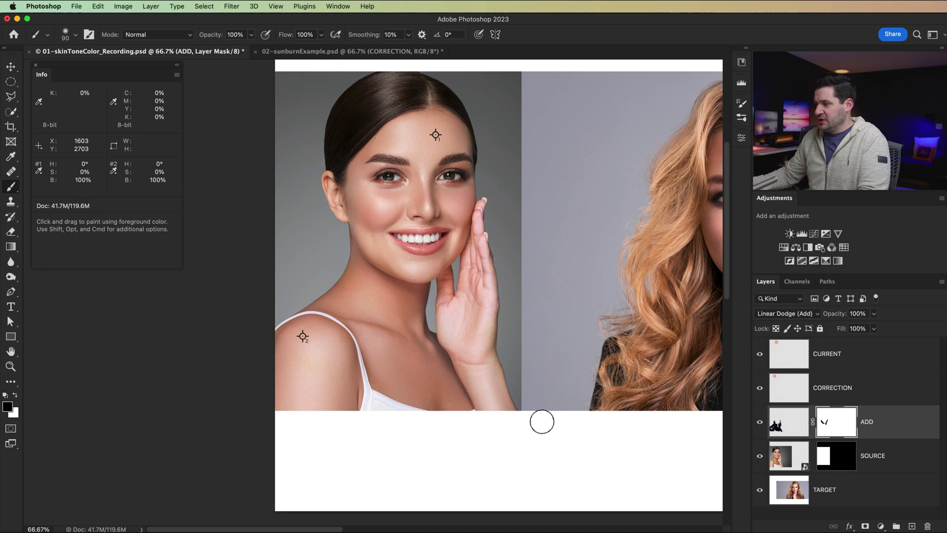
Toggle the ADD layer on and off repeatedly to compare before and after.
{"action": "key", "text": "v"}
{"action": "left_click", "coordinate": [759, 424]}
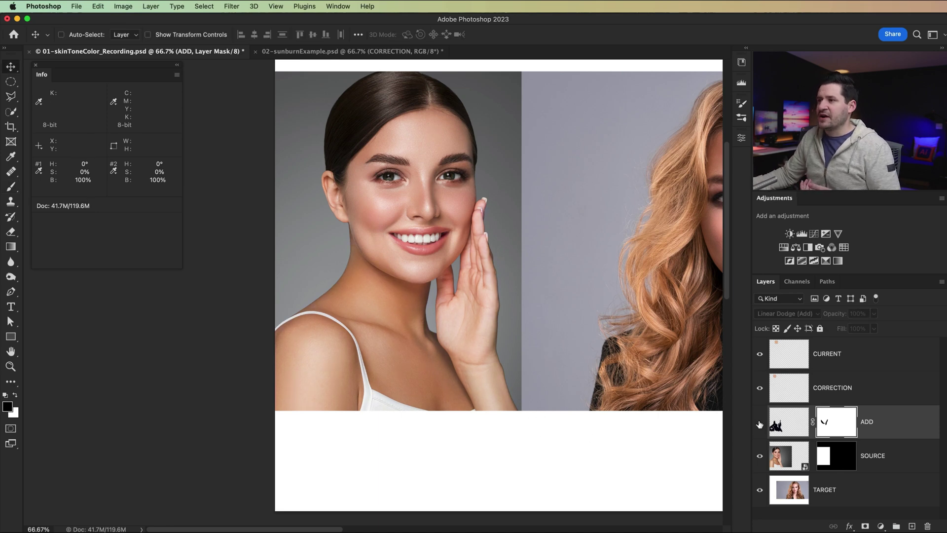
{"action": "left_click", "coordinate": [759, 423]}
{"action": "left_click", "coordinate": [759, 423]}
{"action": "left_click", "coordinate": [760, 423]}
{"action": "left_click", "coordinate": [759, 423]}
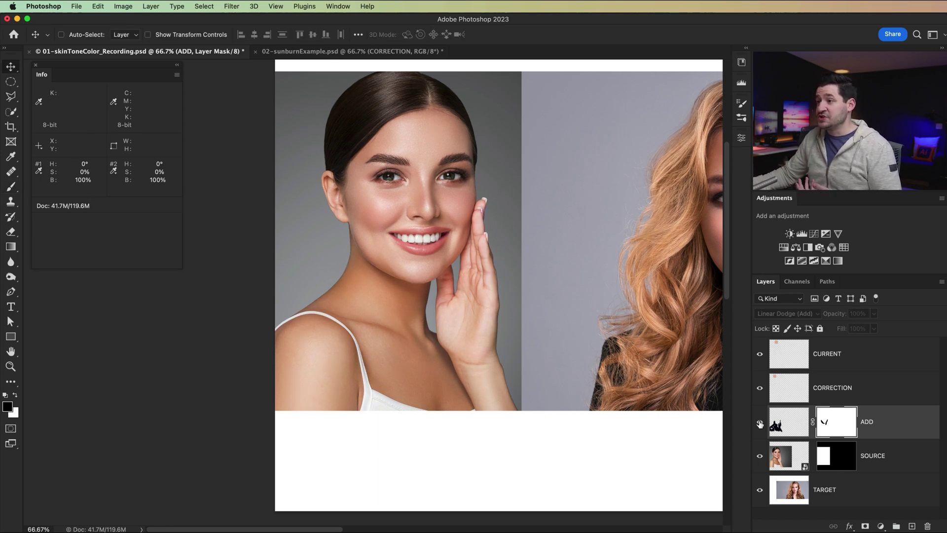
{"action": "left_click", "coordinate": [760, 423]}
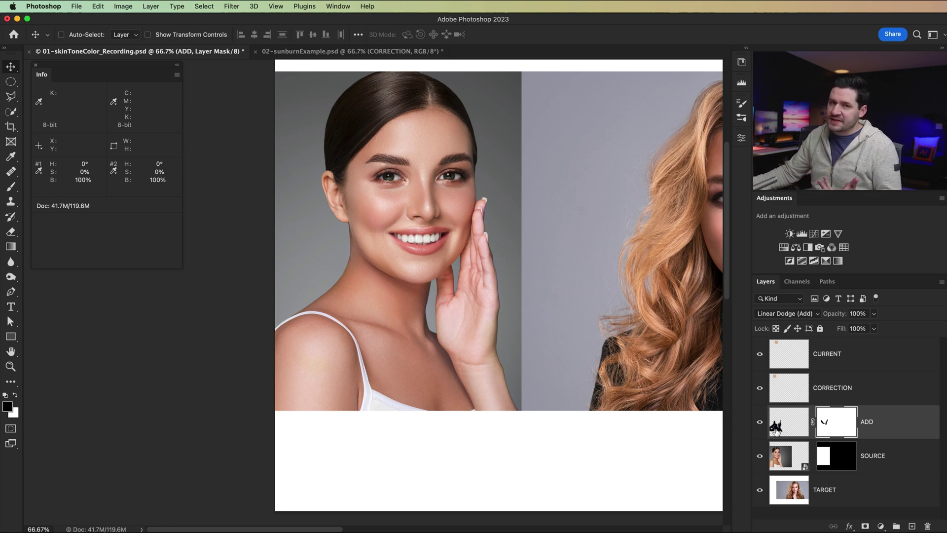
{"action": "left_click", "coordinate": [759, 424]}
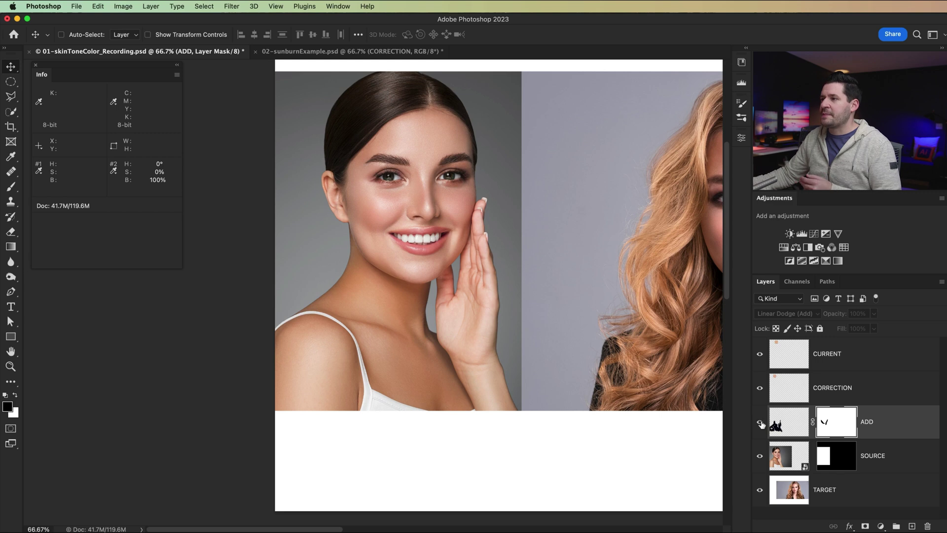
{"action": "left_click", "coordinate": [759, 423]}
{"action": "left_click_drag", "start_coordinate": [377, 321], "coordinate": [358, 372]}
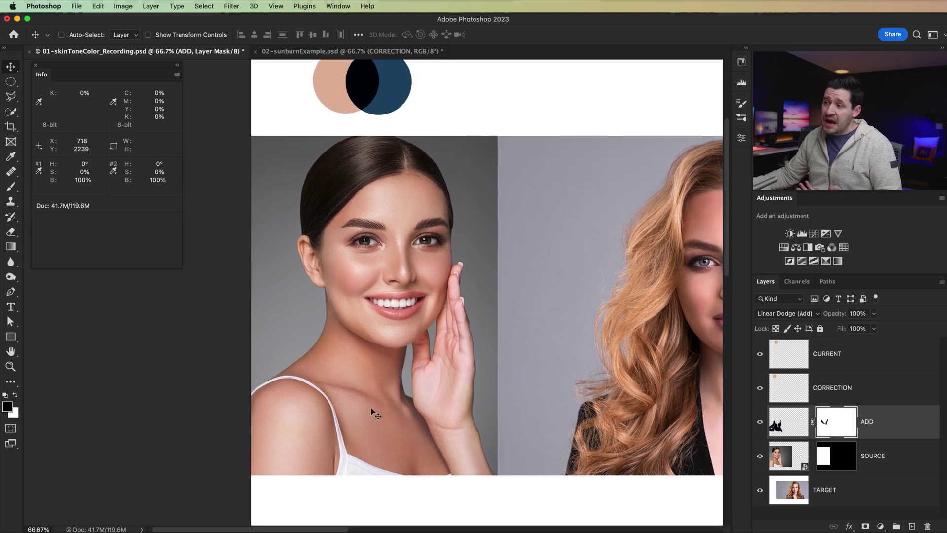
Try Color Dodge on the ADD layer's pixels and toggle the layer to compare the effect.
{"action": "left_click", "coordinate": [789, 422]}
{"action": "left_click", "coordinate": [794, 313]}
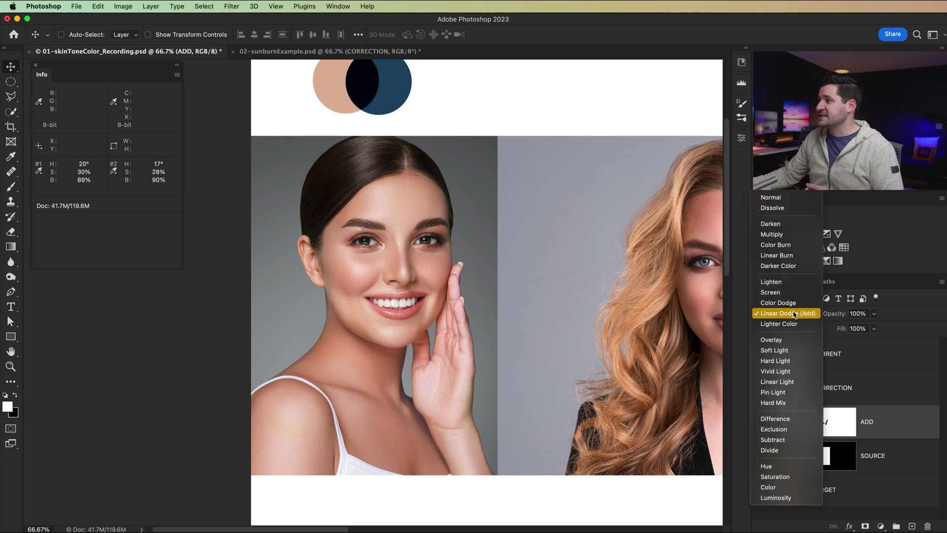
{"action": "left_click", "coordinate": [789, 302]}
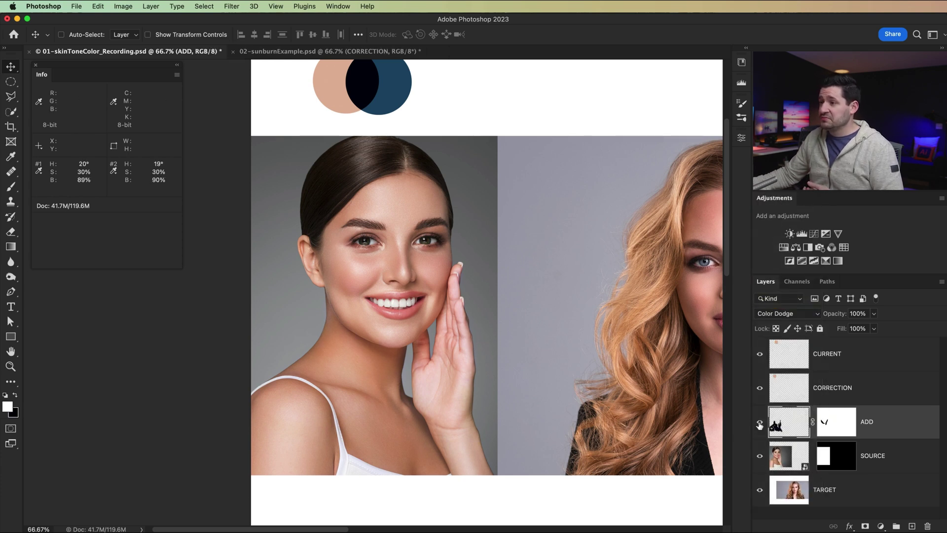
{"action": "left_click", "coordinate": [759, 423]}
{"action": "left_click", "coordinate": [760, 423]}
{"action": "left_click", "coordinate": [759, 423]}
{"action": "left_click", "coordinate": [759, 423]}
{"action": "left_click", "coordinate": [759, 423]}
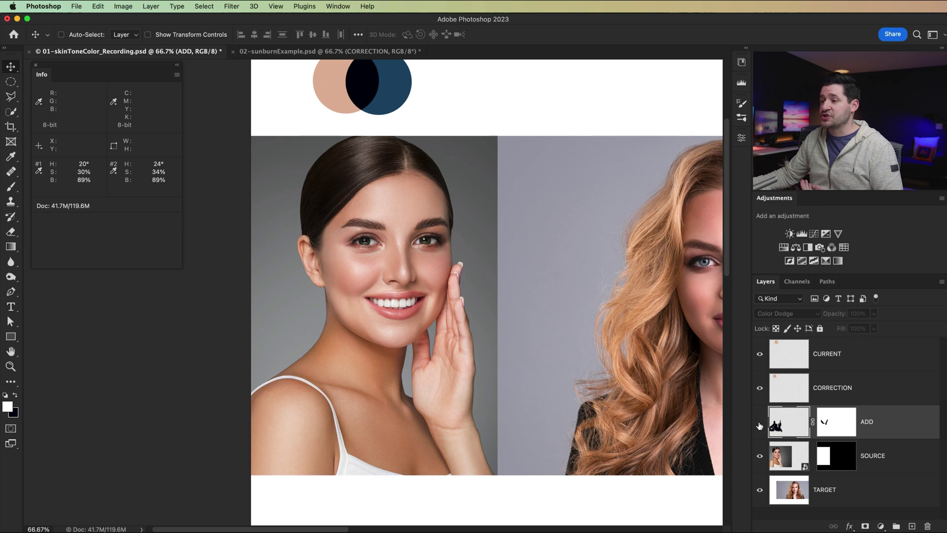
{"action": "left_click", "coordinate": [759, 423]}
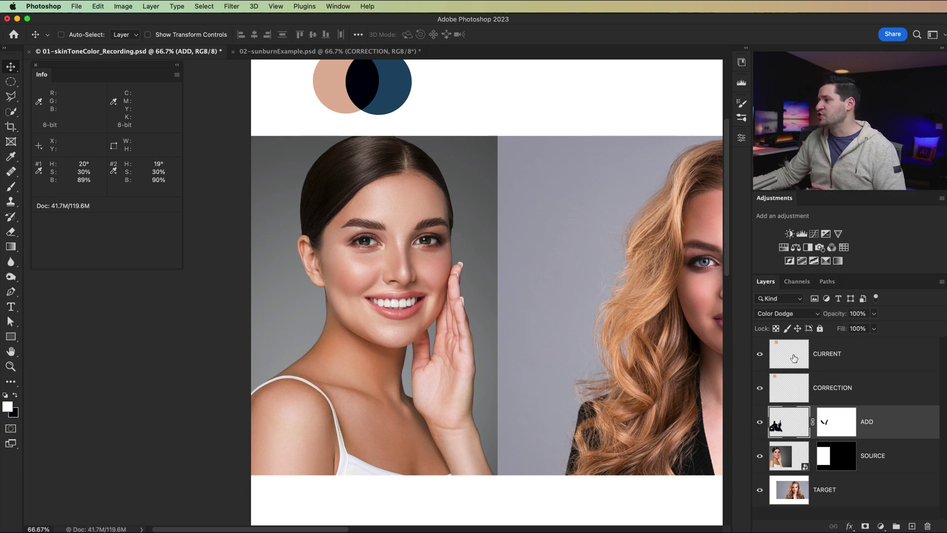
Set the ADD layer back to Linear Dodge (Add) and pan to the second model's face.
{"action": "left_click", "coordinate": [793, 314]}
{"action": "left_click", "coordinate": [793, 320]}
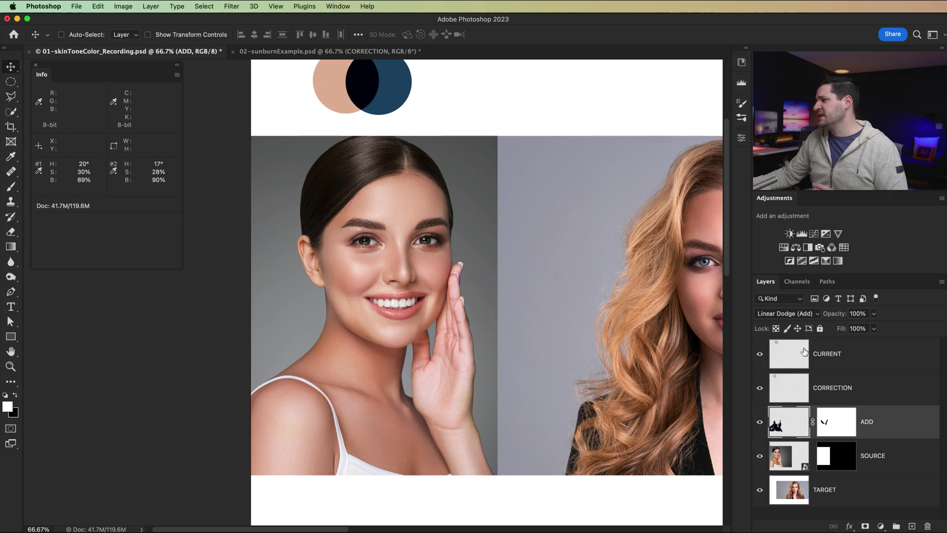
{"action": "key", "text": "space"}
{"action": "left_click_drag", "start_coordinate": [457, 366], "coordinate": [367, 328]}
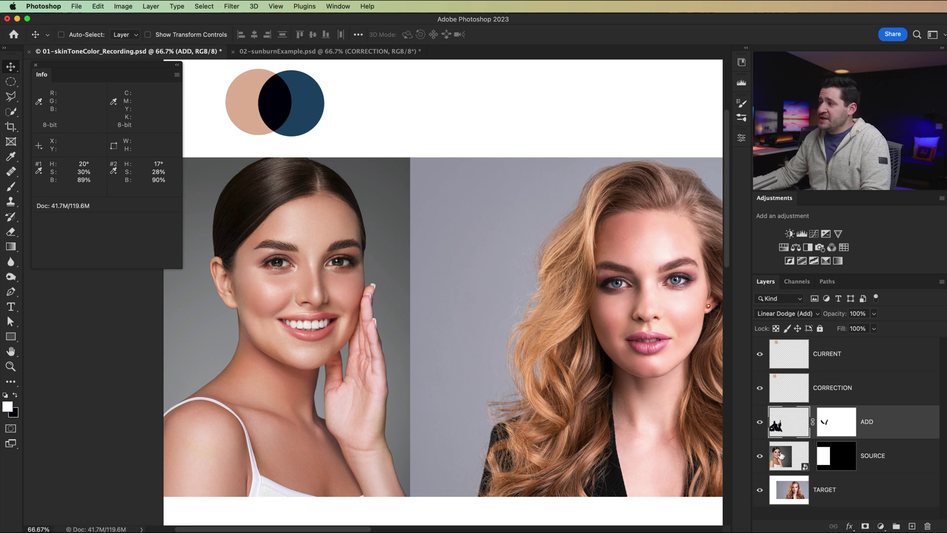
Select the CURRENT layer and move the blue circle right, above the blonde model.
{"action": "left_click", "coordinate": [830, 390]}
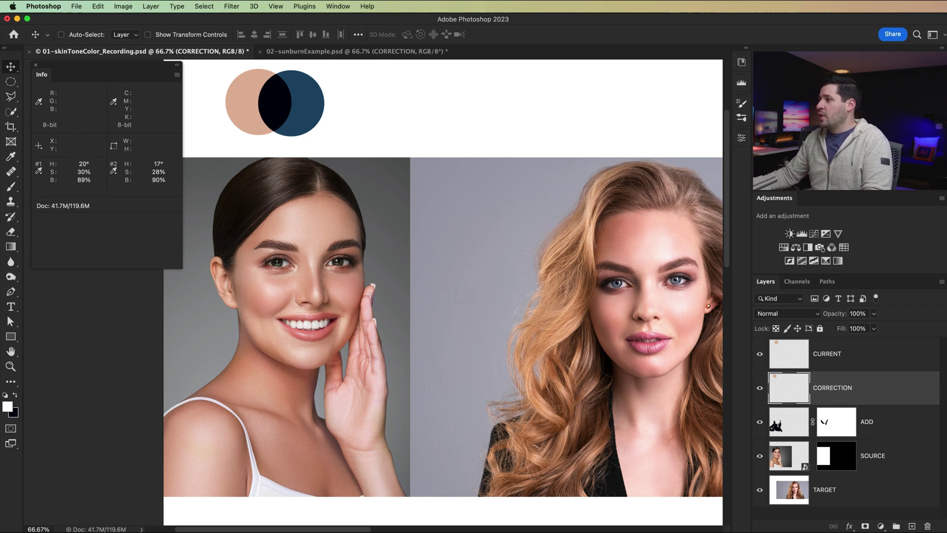
{"action": "left_click", "coordinate": [827, 360]}
{"action": "left_click_drag", "start_coordinate": [294, 110], "coordinate": [645, 109]}
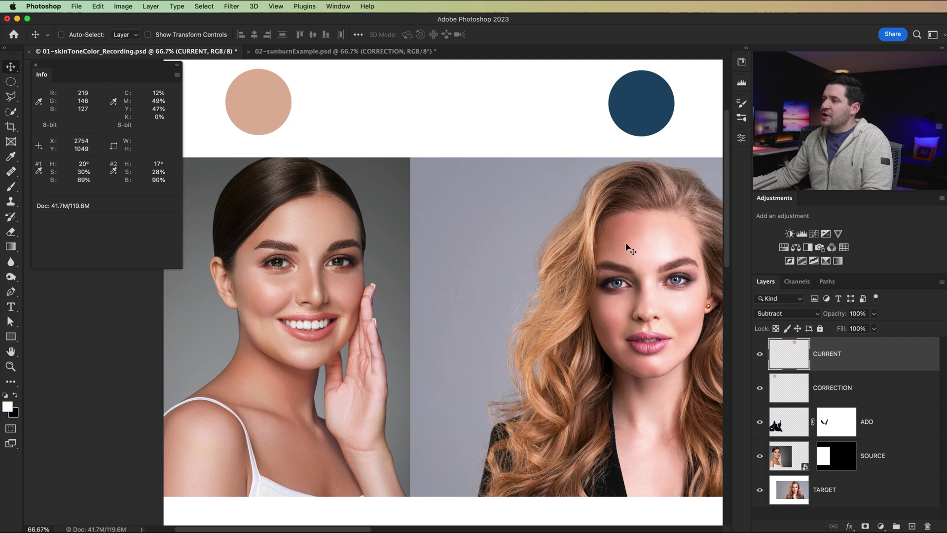
Add HSB sampler #3 on the blonde's forehead and sample her skin tone (H 13°, S 41%, B 89%).
{"action": "left_click", "coordinate": [11, 156]}
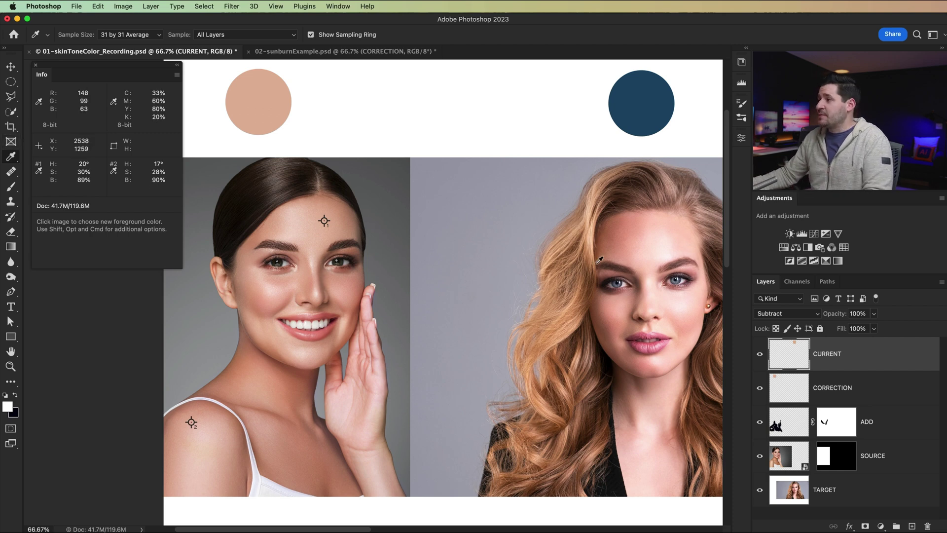
{"action": "key", "text": "shift"}
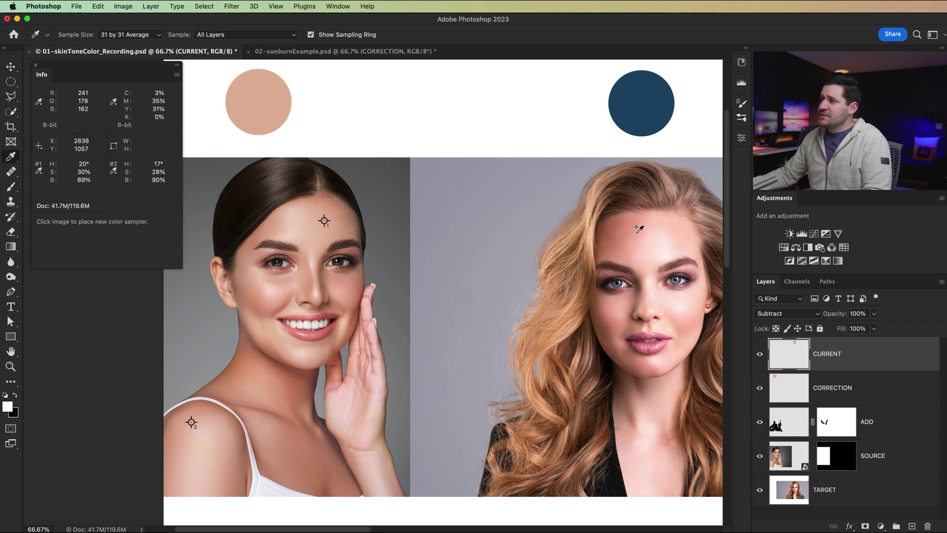
{"action": "left_click", "coordinate": [634, 233], "text": "shift"}
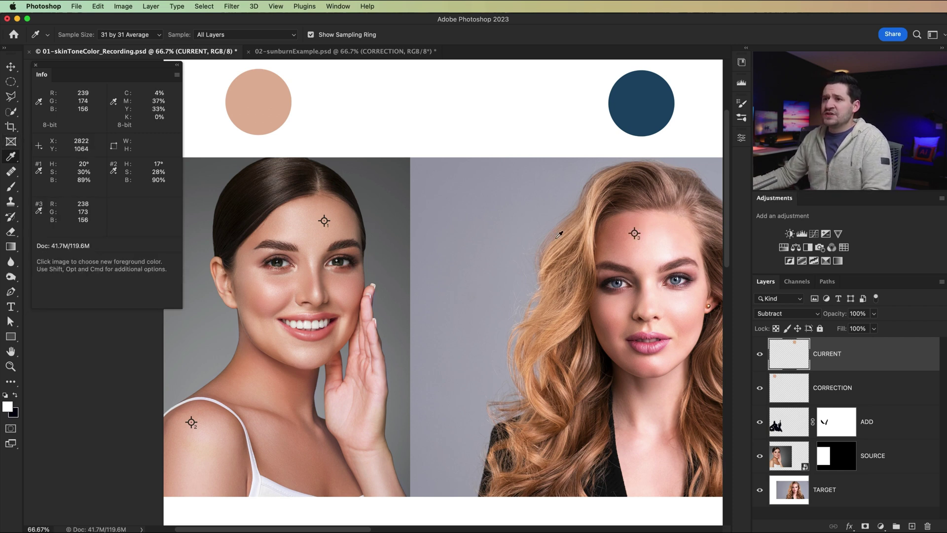
{"action": "left_click", "coordinate": [38, 213]}
{"action": "left_click", "coordinate": [76, 266]}
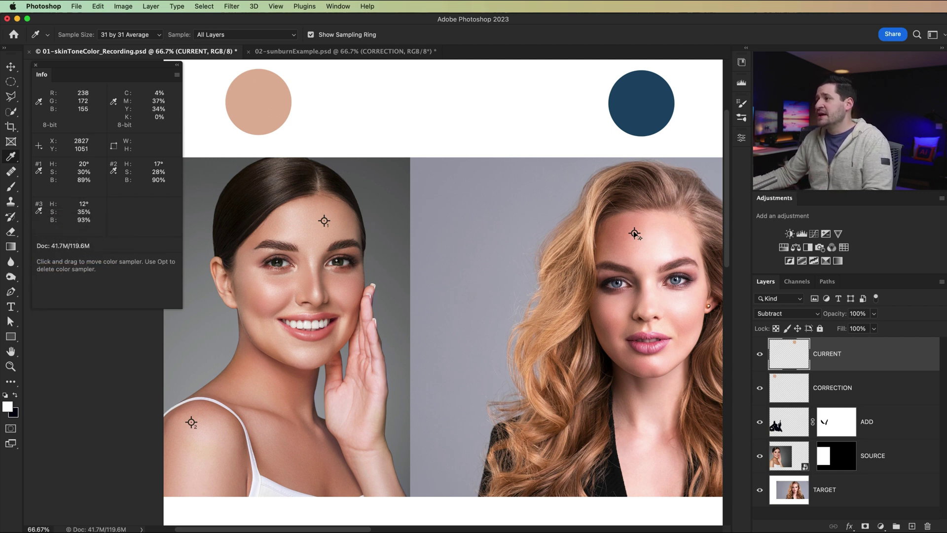
{"action": "left_click_drag", "start_coordinate": [631, 233], "coordinate": [626, 234]}
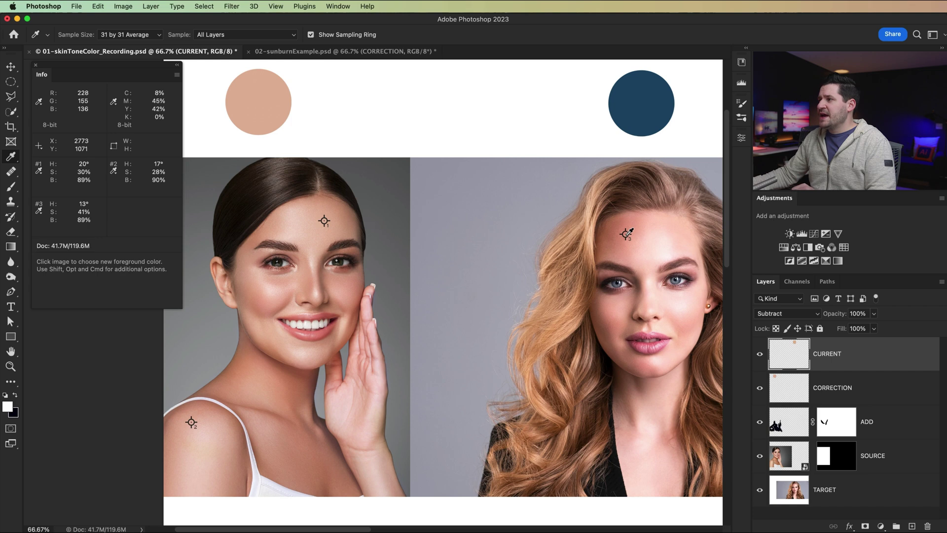
{"action": "left_click", "coordinate": [628, 232]}
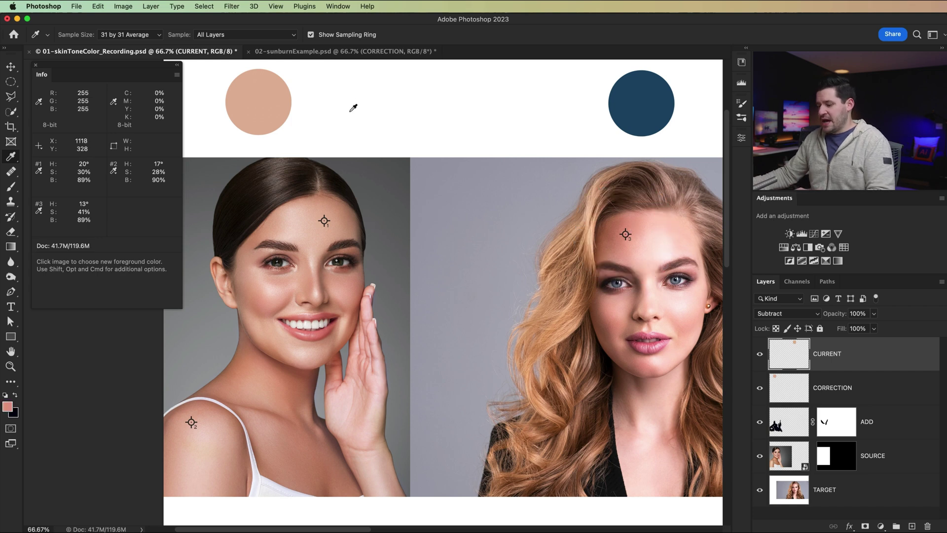
{"action": "key", "text": "b"}
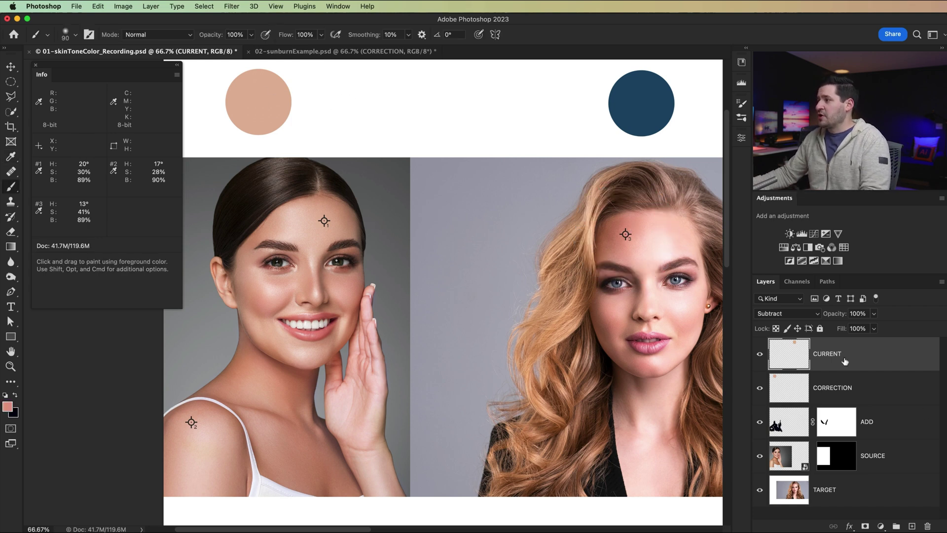
Set the brush to 100% hardness and a 400 px size.
{"action": "right_click", "coordinate": [368, 142]}
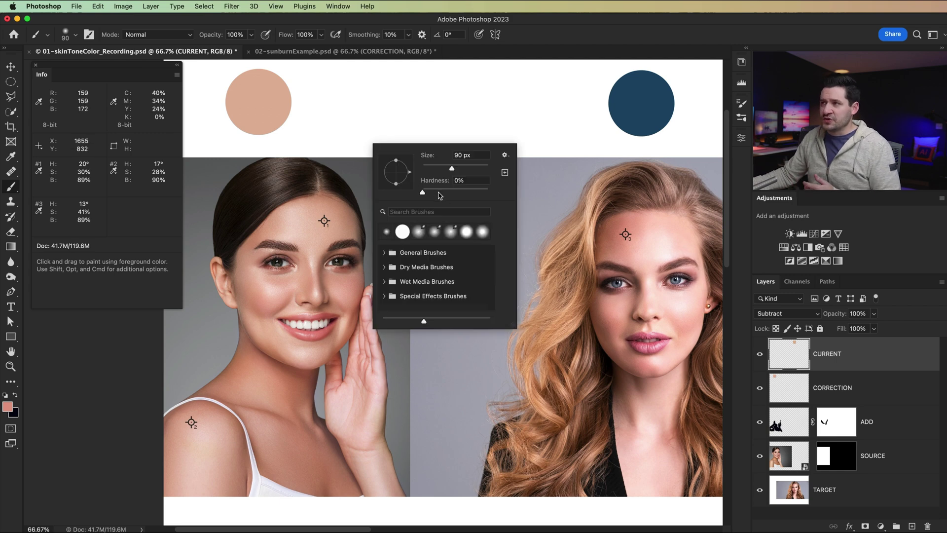
{"action": "left_click_drag", "start_coordinate": [439, 195], "coordinate": [488, 191]}
{"action": "left_click", "coordinate": [460, 155]}
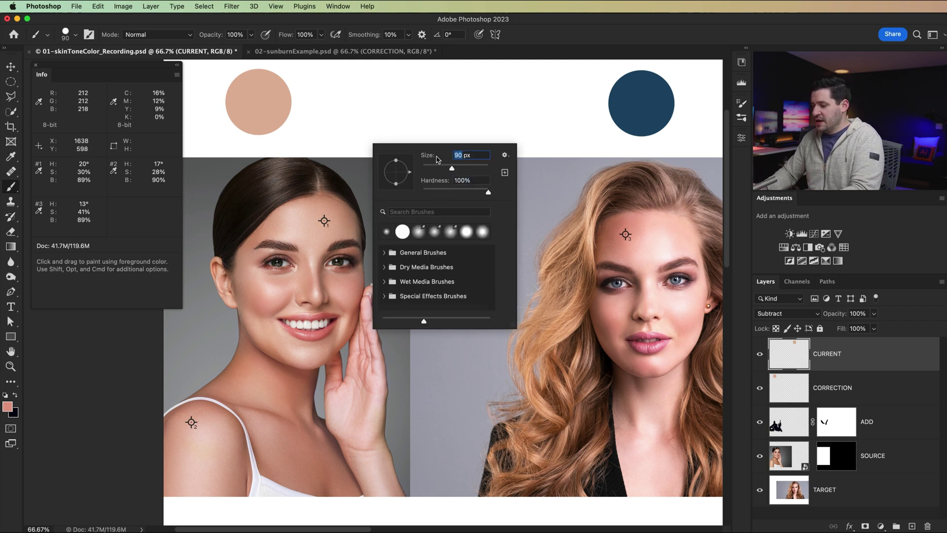
{"action": "type", "text": "400"}
{"action": "key", "text": "Tab"}
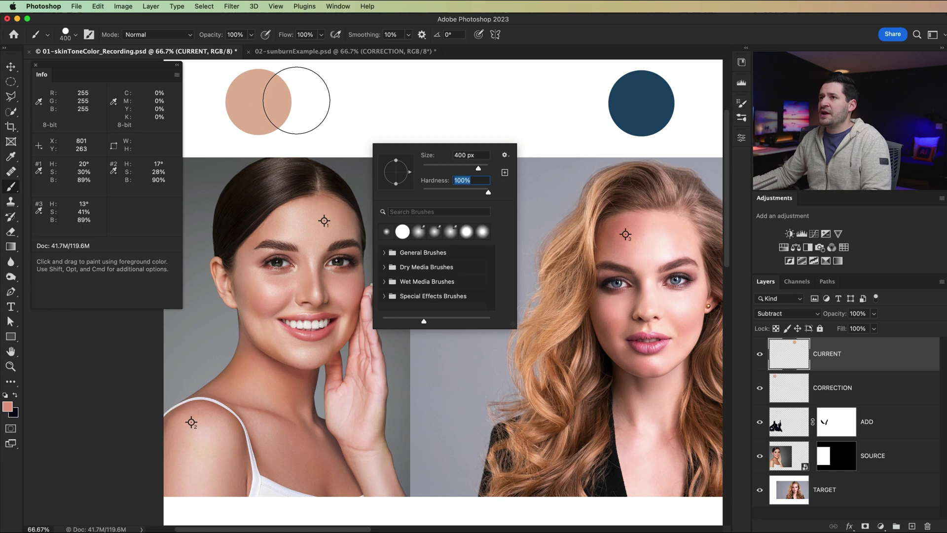
{"action": "key", "text": "Return"}
Paint a circle overlapping the skin-tone circle and sample the dark teal overlap.
{"action": "left_click", "coordinate": [296, 100]}
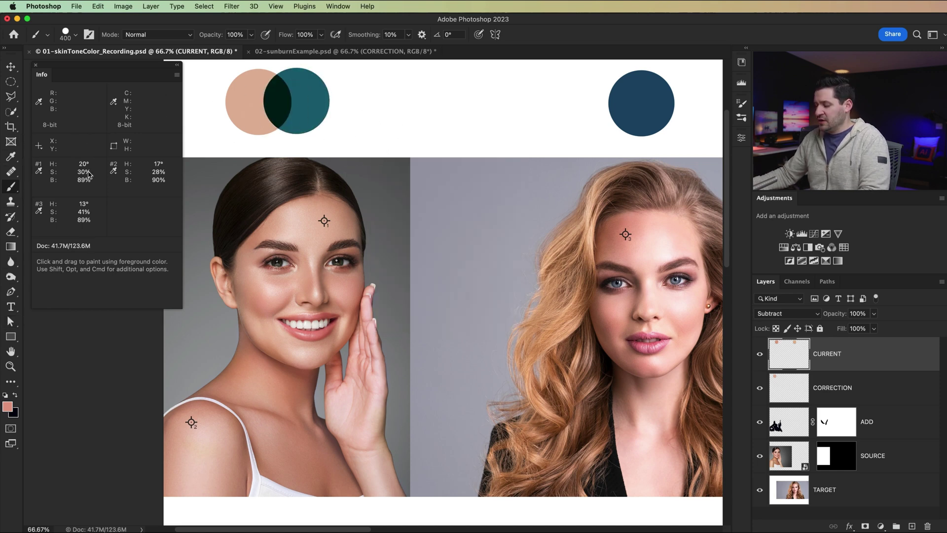
{"action": "key", "text": "i"}
{"action": "left_click", "coordinate": [275, 101]}
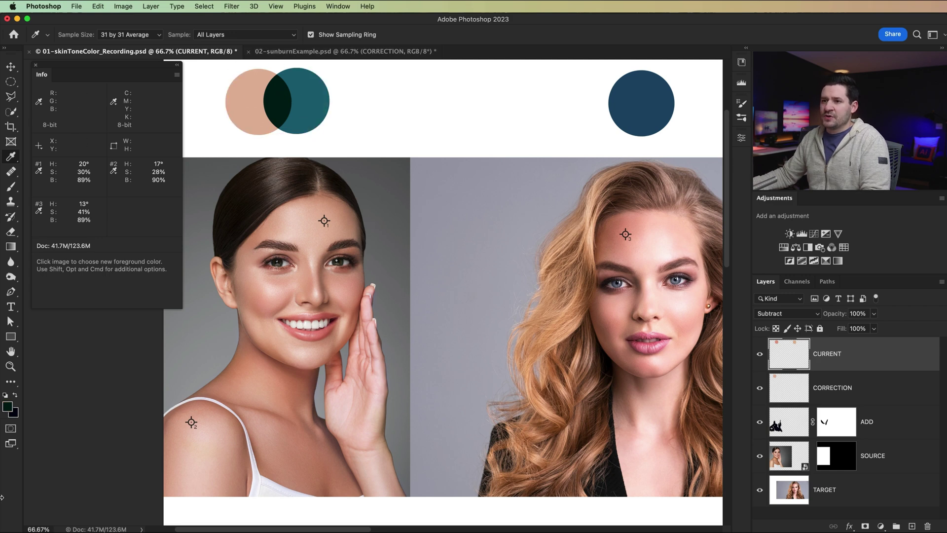
Lower the foreground colour's brightness from 11 to 8% (hex 001411).
{"action": "left_click", "coordinate": [7, 405]}
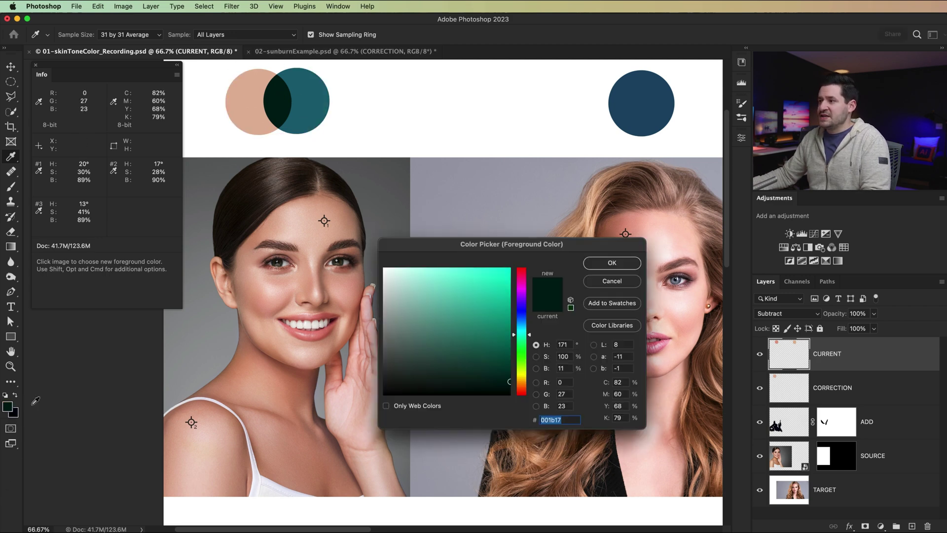
{"action": "double_click", "coordinate": [568, 366]}
{"action": "type", "text": "8"}
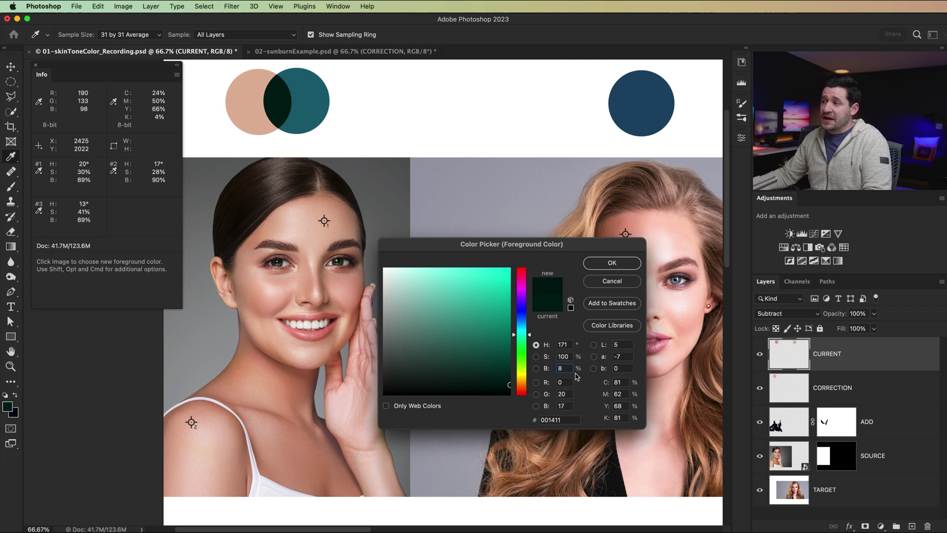
{"action": "left_click", "coordinate": [611, 263]}
{"action": "scroll", "coordinate": [476, 344], "scroll_direction": "right", "scroll_amount": 5}
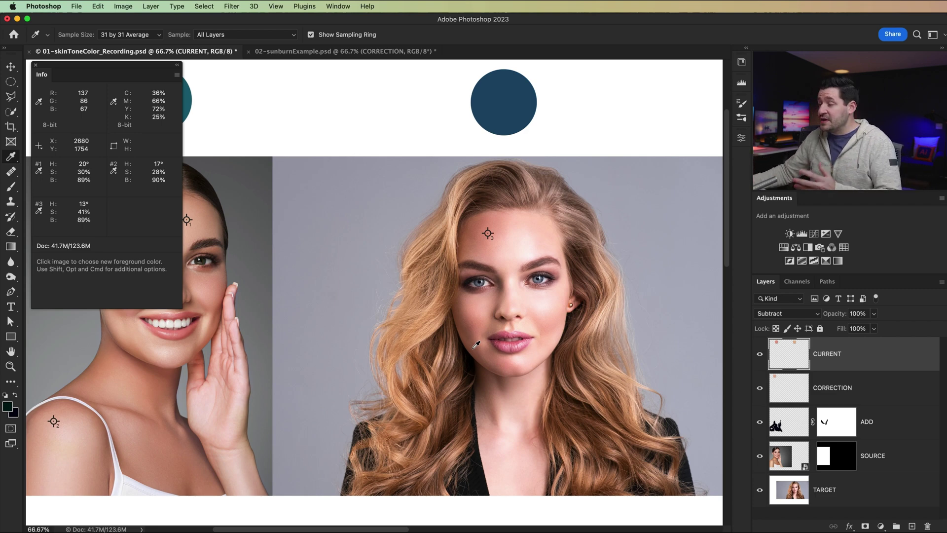
{"action": "left_click_drag", "start_coordinate": [390, 316], "coordinate": [503, 318]}
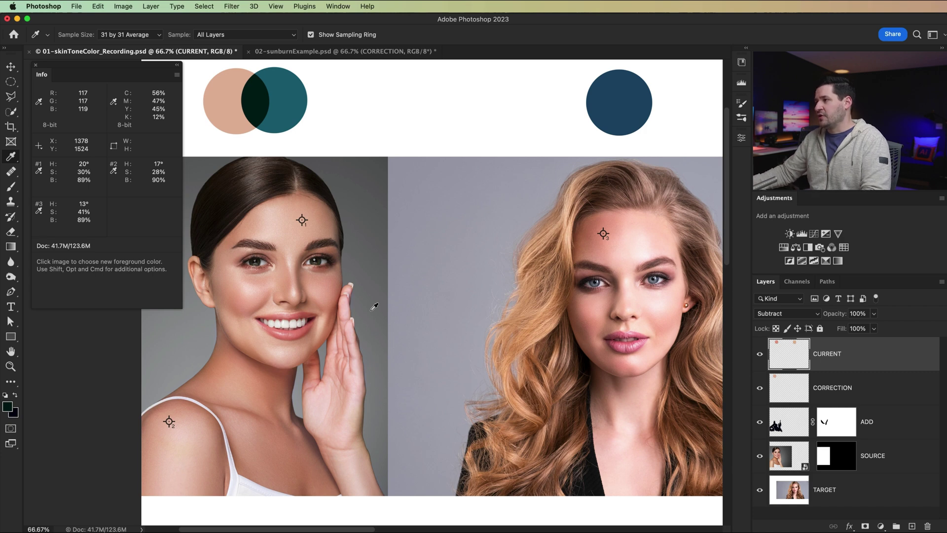
{"action": "scroll", "coordinate": [434, 327], "scroll_direction": "right", "scroll_amount": 8}
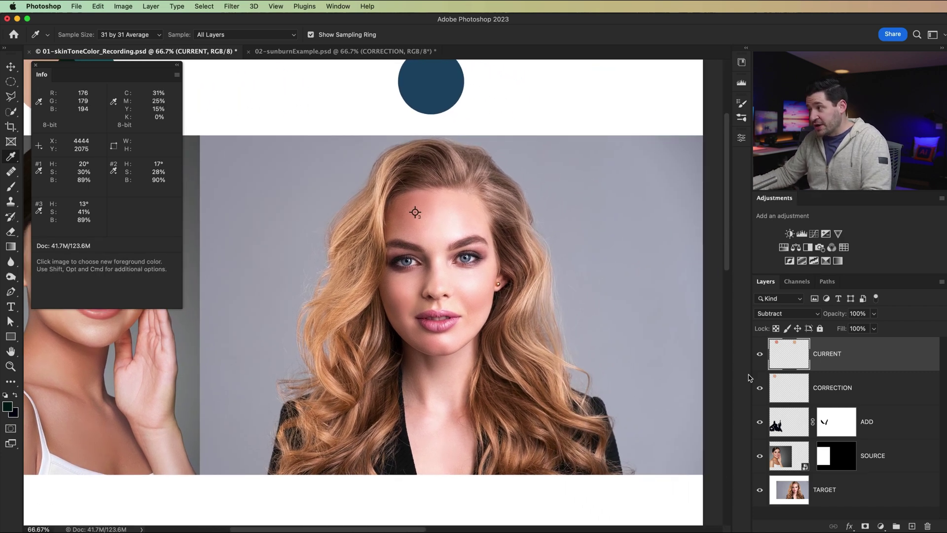
Select the existing ADD layer and create a new layer above it named ADD.
{"action": "left_click", "coordinate": [795, 430]}
{"action": "left_click", "coordinate": [911, 526]}
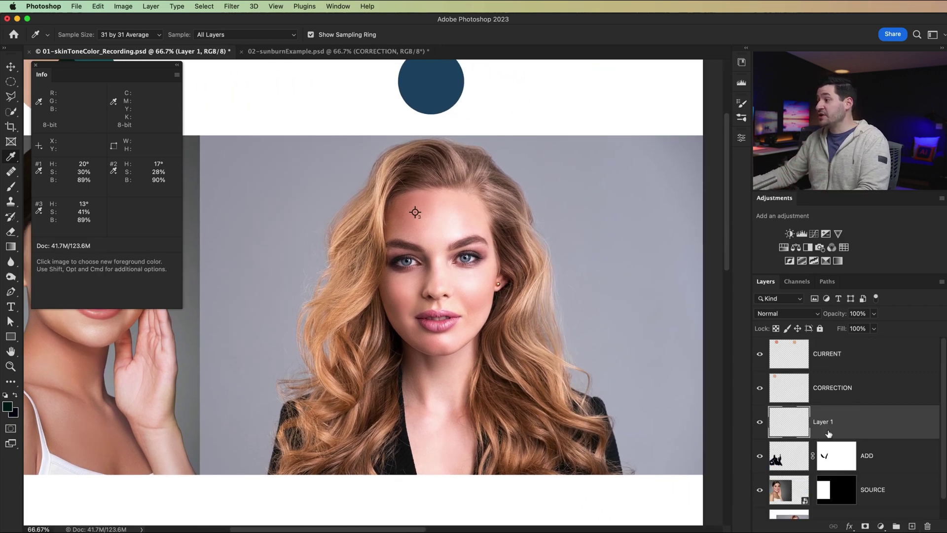
{"action": "double_click", "coordinate": [824, 421]}
{"action": "type", "text": "ADD"}
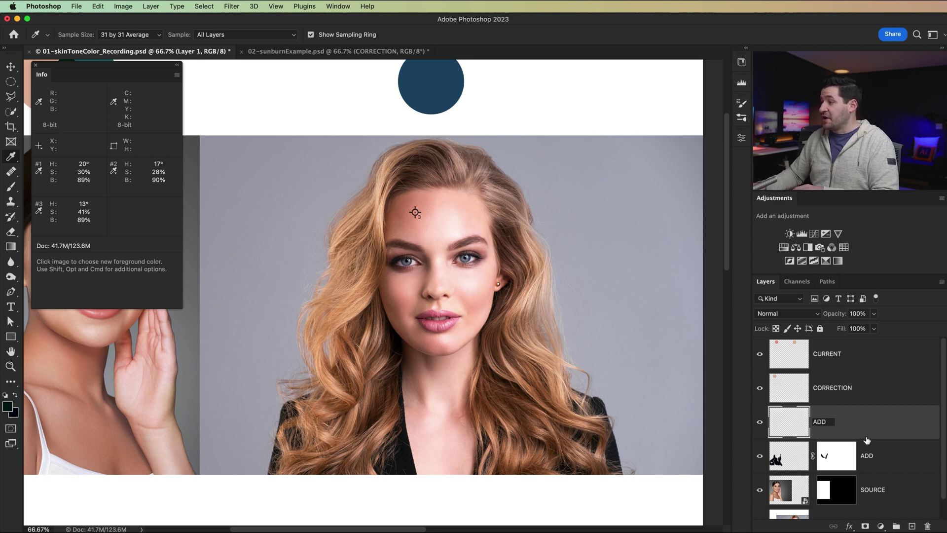
{"action": "key", "text": "Return"}
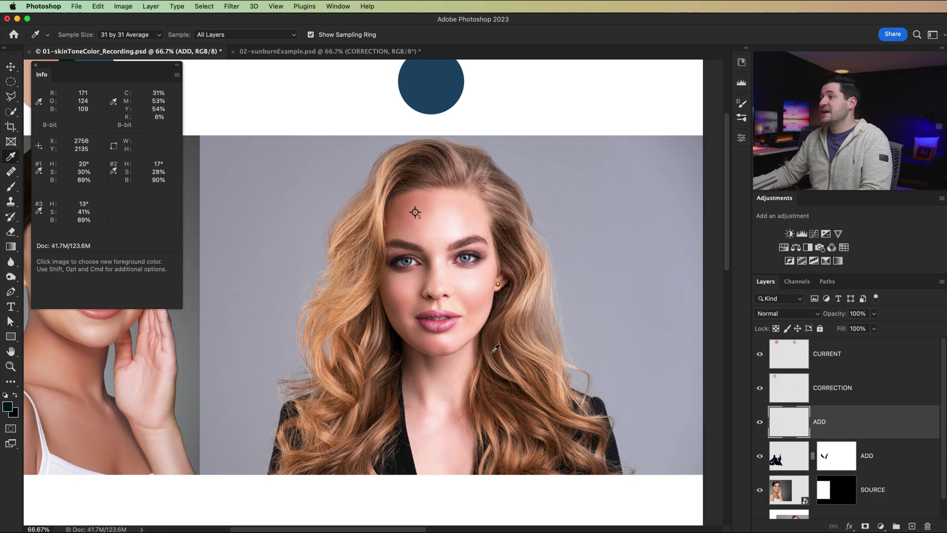
Set the new ADD layer to Linear Dodge (Add) and paint the blonde's face and neck with a 700 brush.
{"action": "left_click", "coordinate": [789, 314]}
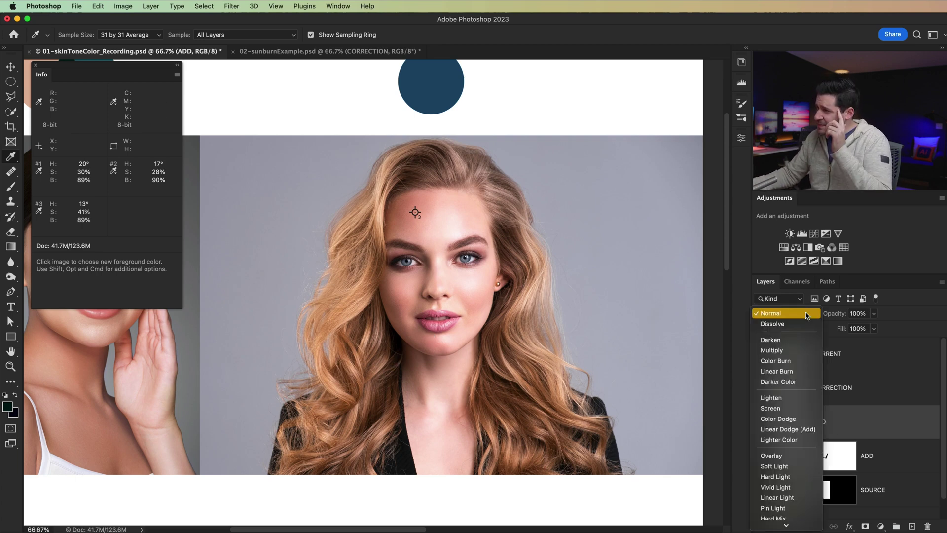
{"action": "left_click", "coordinate": [793, 427]}
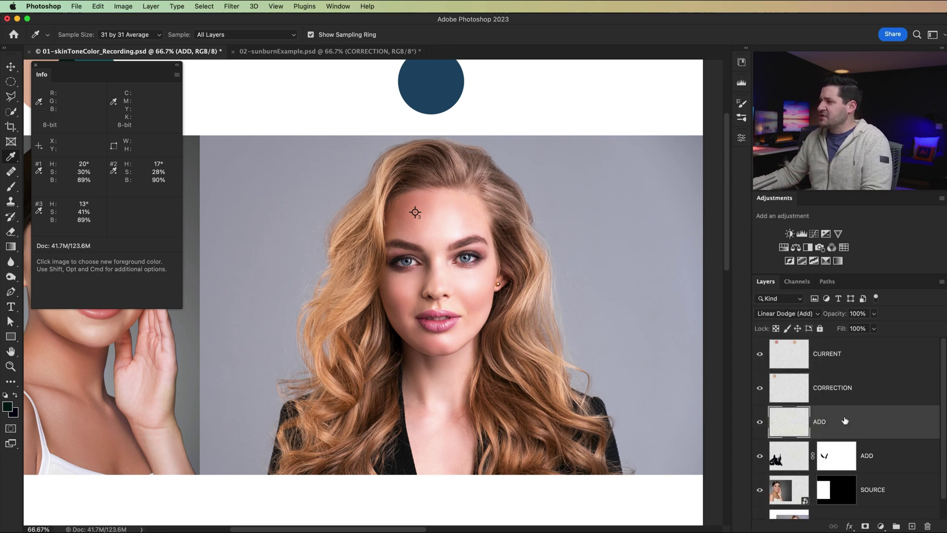
{"action": "key", "text": "b"}
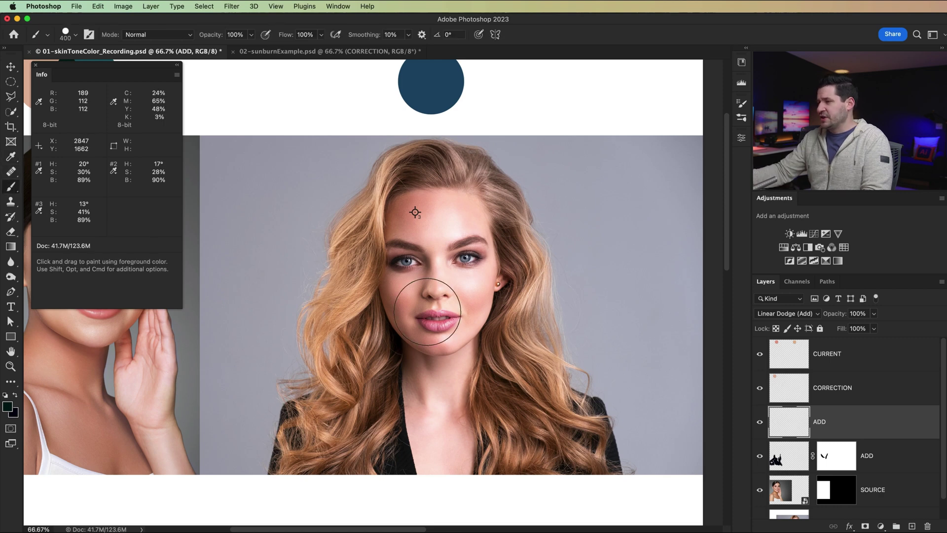
{"action": "key", "text": "bracketright"}
{"action": "key", "text": "bracketright"}
{"action": "key", "text": "bracketright"}
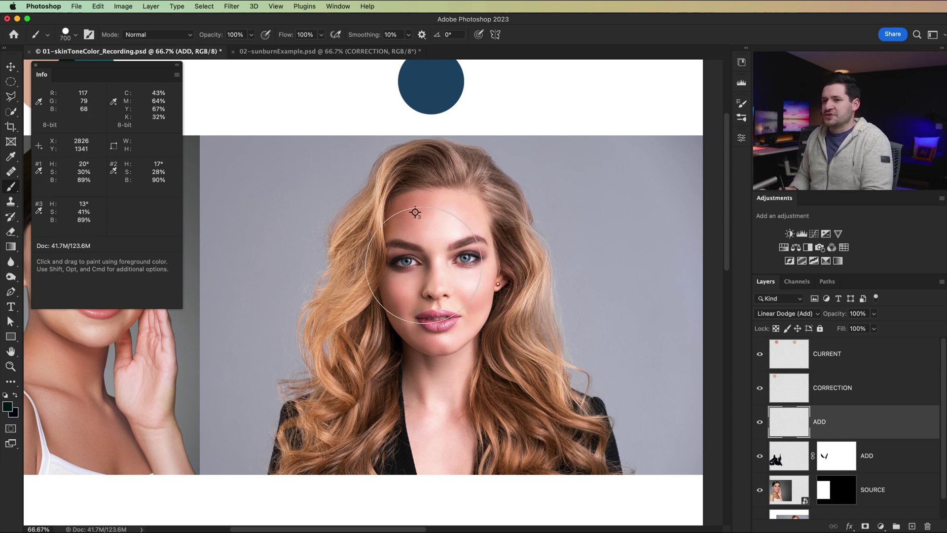
{"action": "mouse_move", "coordinate": [428, 259]}
{"action": "left_mouse_down"}
{"action": "mouse_move", "coordinate": [428, 251]}
{"action": "mouse_move", "coordinate": [460, 271]}
{"action": "mouse_move", "coordinate": [440, 341]}
{"action": "mouse_move", "coordinate": [447, 427]}
{"action": "left_mouse_up"}
{"action": "key", "text": "v"}
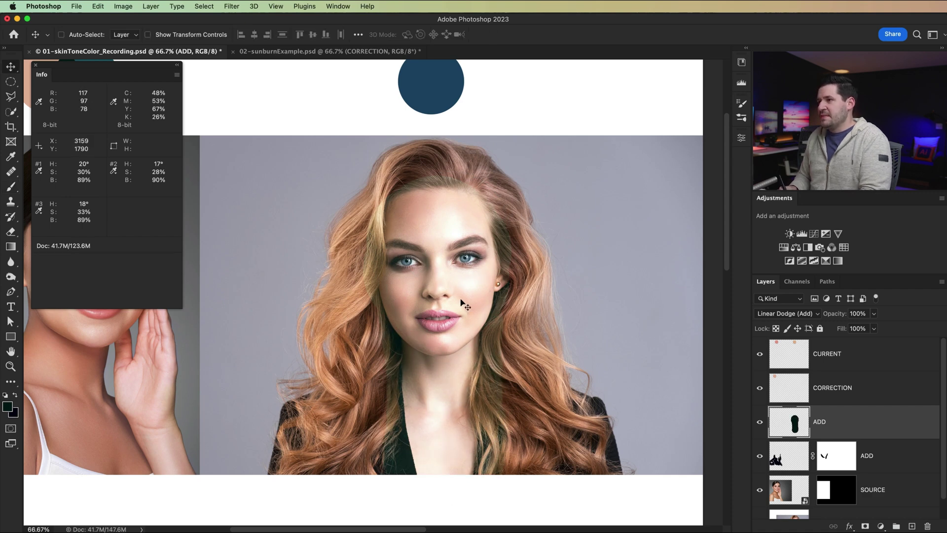
{"action": "left_click", "coordinate": [807, 282]}
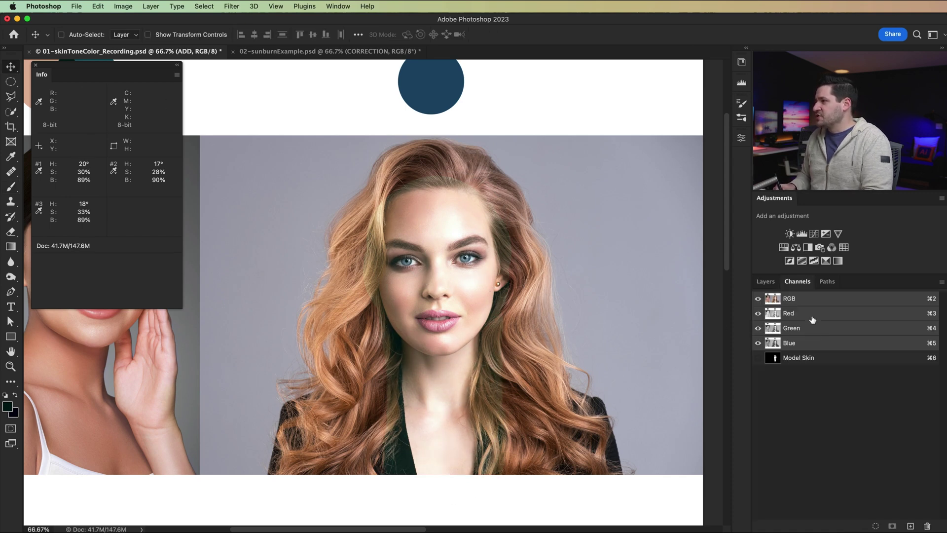
Load the Model Skin channel as a selection and turn it into the ADD layer's mask.
{"action": "left_click", "coordinate": [775, 358], "text": "super"}
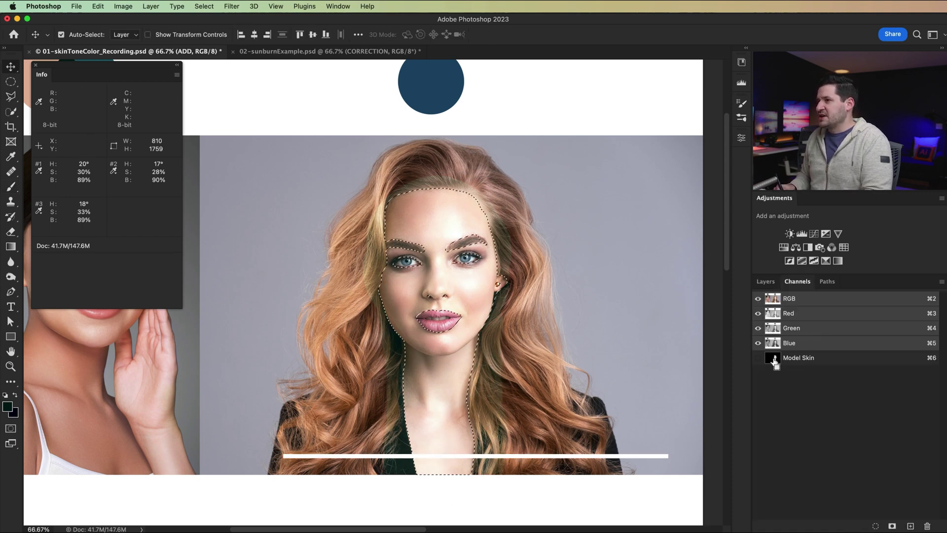
{"action": "left_click", "coordinate": [765, 281]}
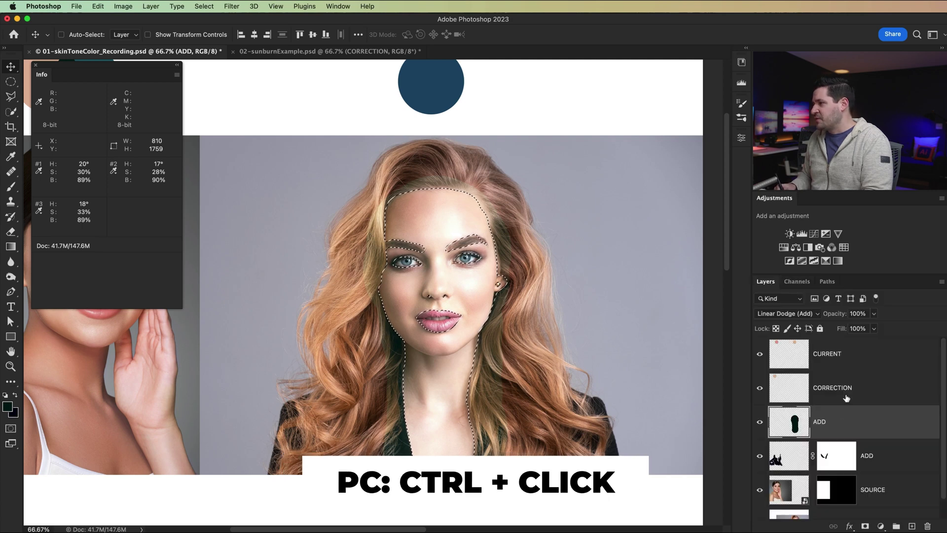
{"action": "left_click", "coordinate": [865, 525]}
Toggle the ADD layer to compare, target its pixel thumbnail, and reframe both portraits.
{"action": "left_click", "coordinate": [759, 430]}
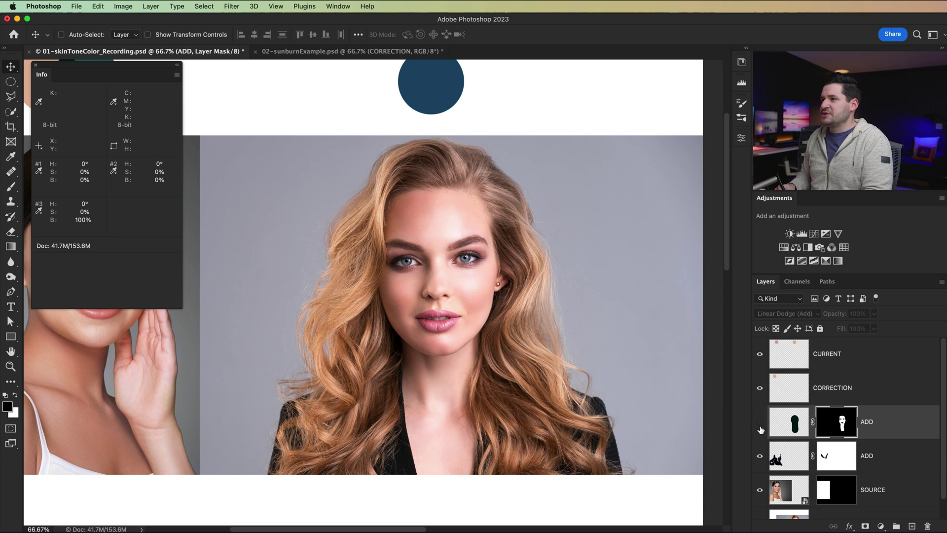
{"action": "left_click", "coordinate": [760, 433]}
{"action": "left_click", "coordinate": [787, 435]}
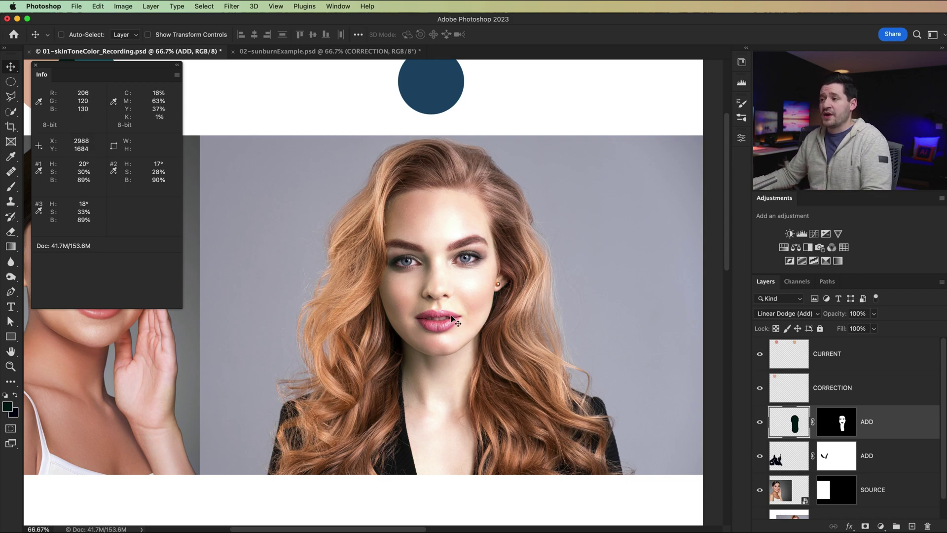
{"action": "left_click_drag", "start_coordinate": [448, 308], "coordinate": [578, 302]}
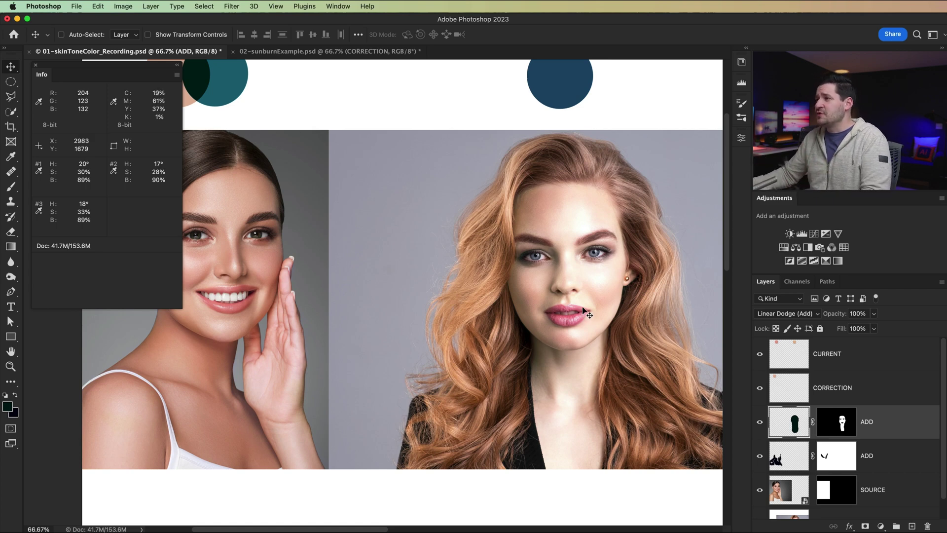
{"action": "mouse_move", "coordinate": [584, 315]}
{"action": "left_mouse_down"}
{"action": "mouse_move", "coordinate": [568, 317]}
{"action": "mouse_move", "coordinate": [589, 323]}
{"action": "left_mouse_up"}
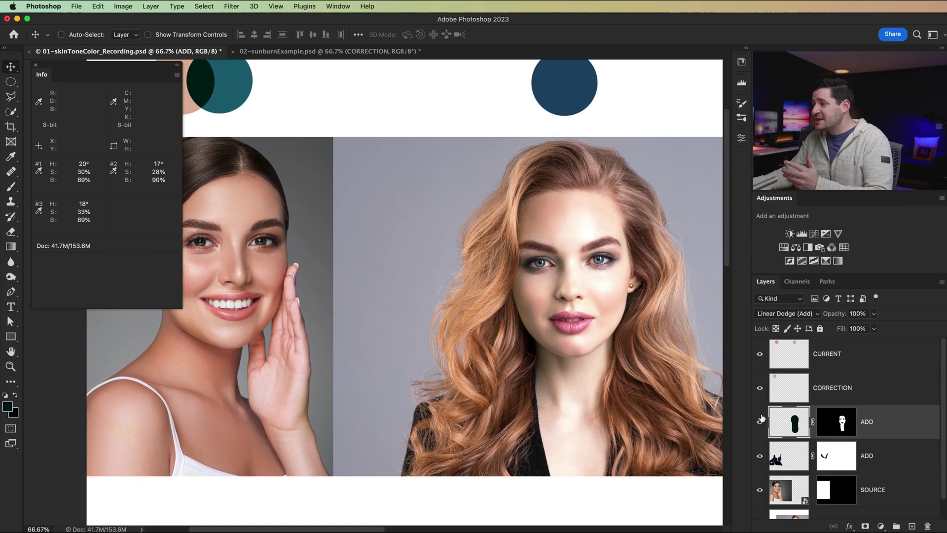
{"action": "mouse_move", "coordinate": [790, 433]}
{"action": "left_mouse_down"}
{"action": "mouse_move", "coordinate": [676, 391]}
{"action": "mouse_move", "coordinate": [789, 433]}
{"action": "left_mouse_up"}
{"action": "scroll", "coordinate": [513, 378], "scroll_direction": "right", "scroll_amount": 3}
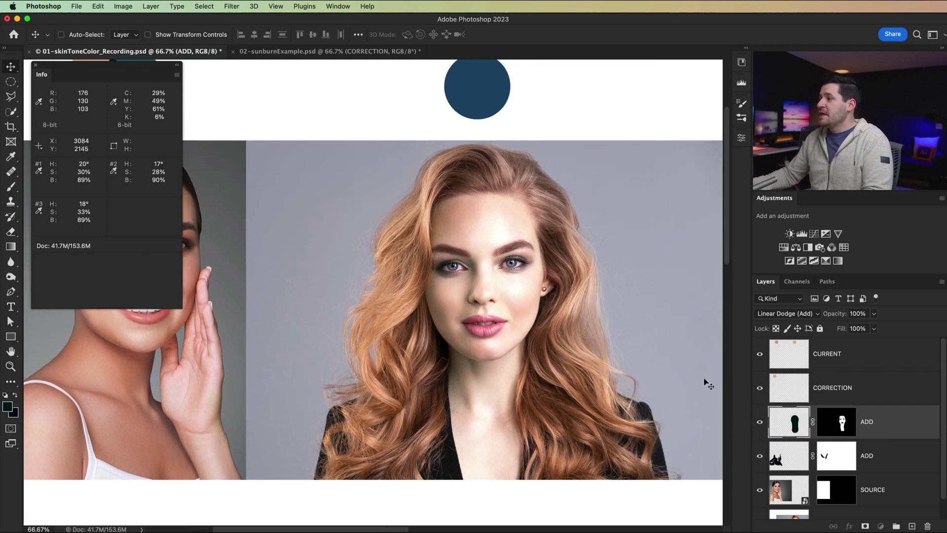
Add a Luminosity-blended Curves 1 layer mapping midtone 99 to 71 and white 255 to 235.
{"action": "left_click", "coordinate": [815, 235]}
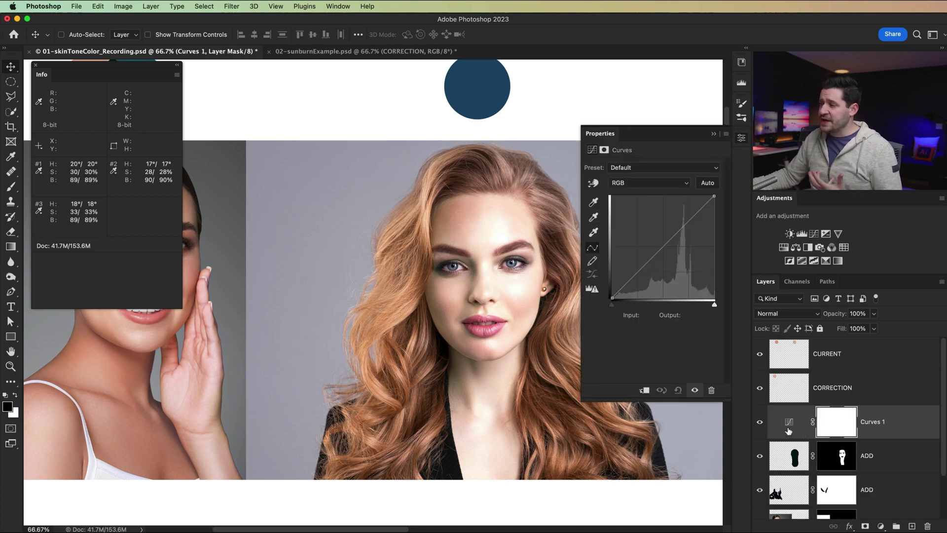
{"action": "left_click", "coordinate": [808, 315]}
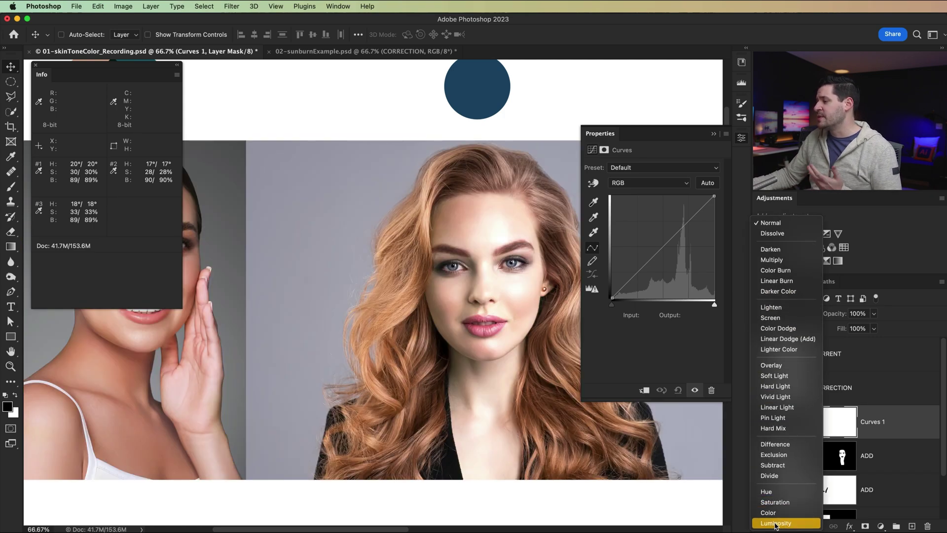
{"action": "left_click", "coordinate": [776, 523]}
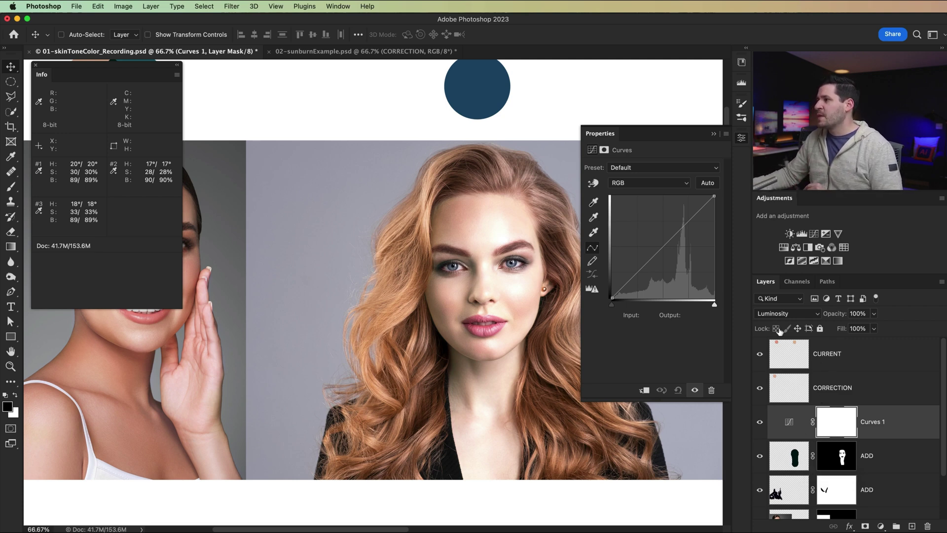
{"action": "left_click_drag", "start_coordinate": [661, 249], "coordinate": [651, 269]}
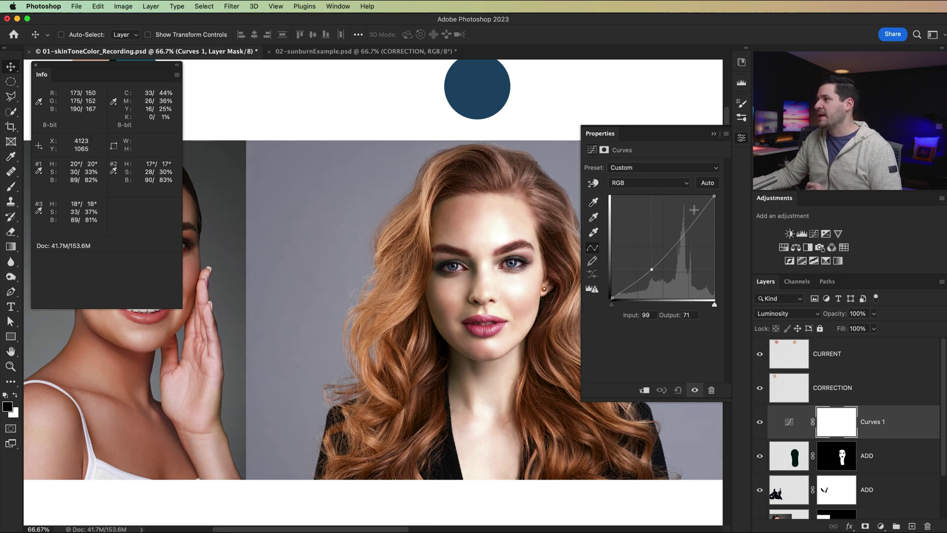
{"action": "left_click_drag", "start_coordinate": [713, 197], "coordinate": [715, 203]}
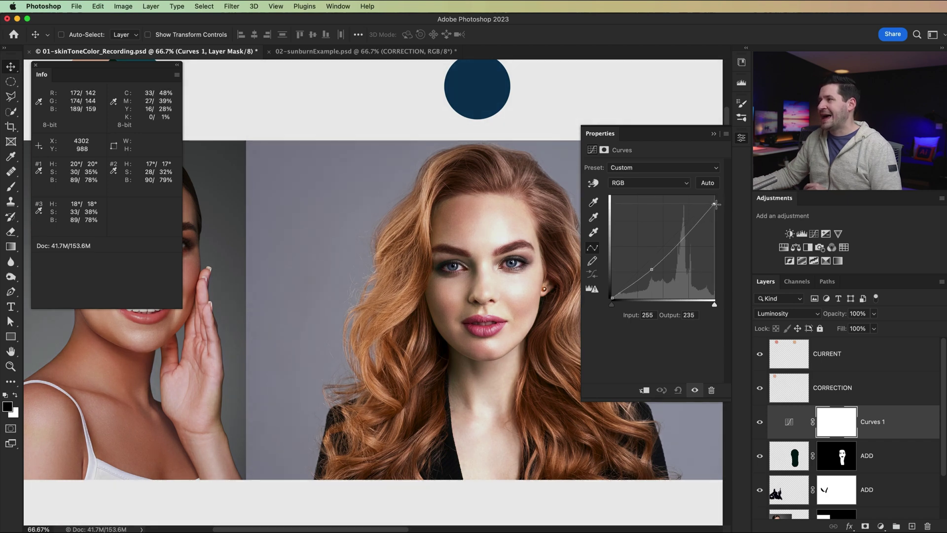
{"action": "left_click", "coordinate": [741, 138]}
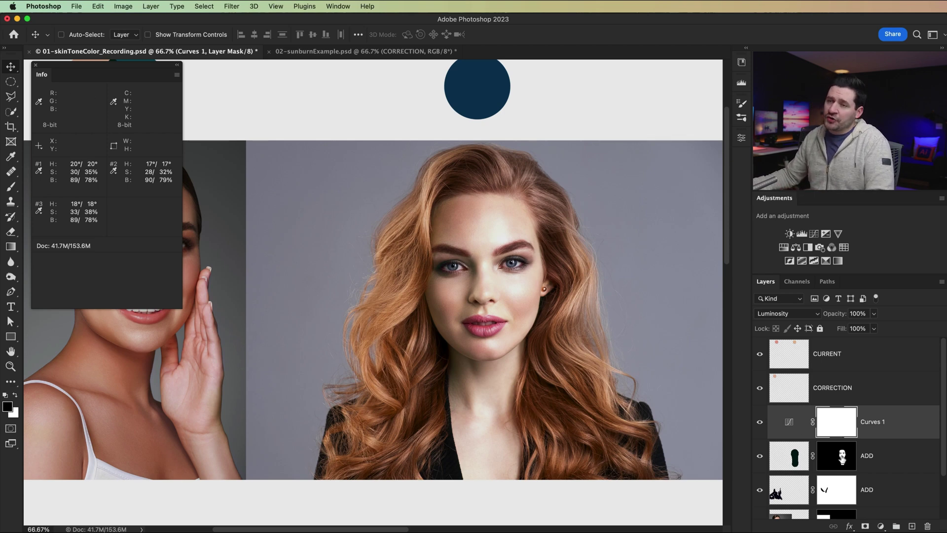
Replace Curves 1's mask with a copy of the ADD skin mask and compare its effect on the face.
{"action": "left_click_drag", "start_coordinate": [841, 456], "coordinate": [834, 419]}
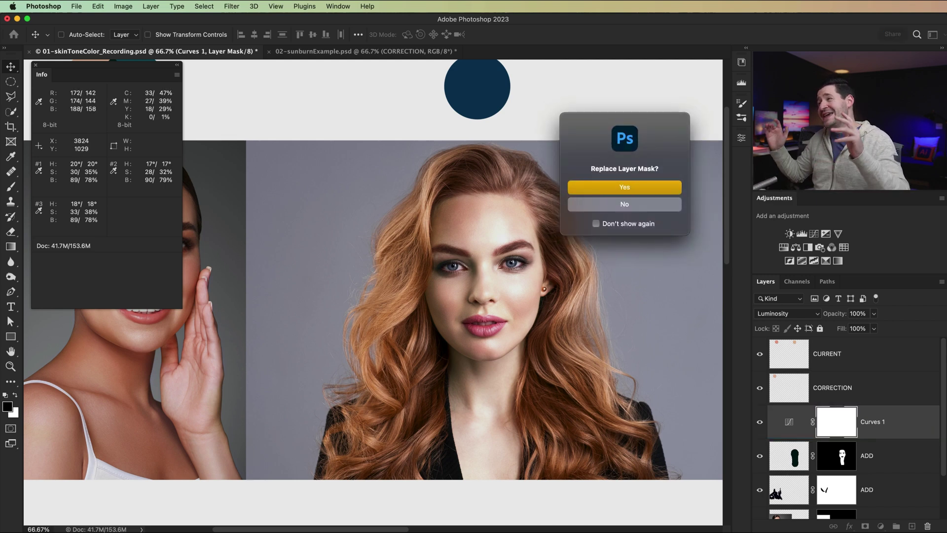
{"action": "left_click", "coordinate": [636, 189]}
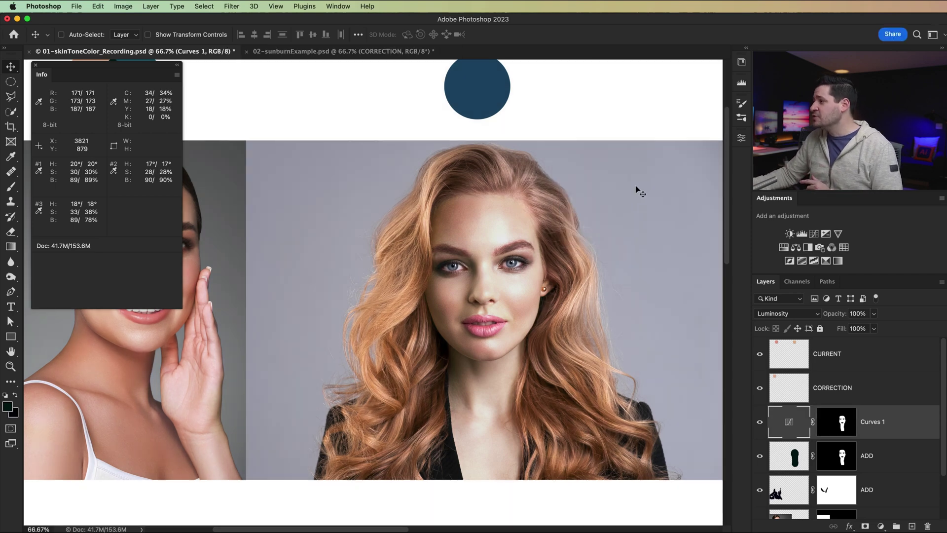
{"action": "left_click", "coordinate": [760, 423]}
{"action": "left_click", "coordinate": [760, 423]}
{"action": "left_click", "coordinate": [760, 423]}
{"action": "left_click", "coordinate": [759, 423]}
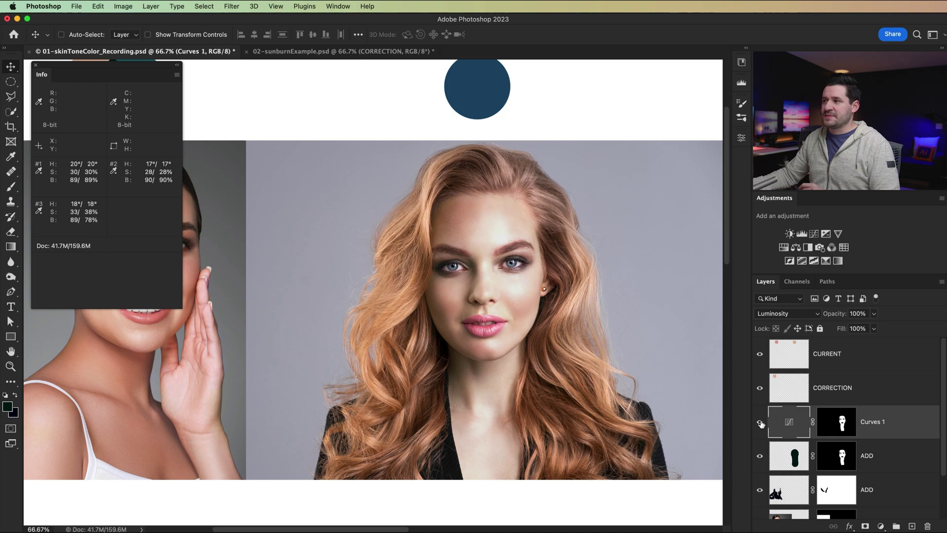
{"action": "left_click_drag", "start_coordinate": [760, 455], "coordinate": [760, 423]}
{"action": "key", "text": "super"}
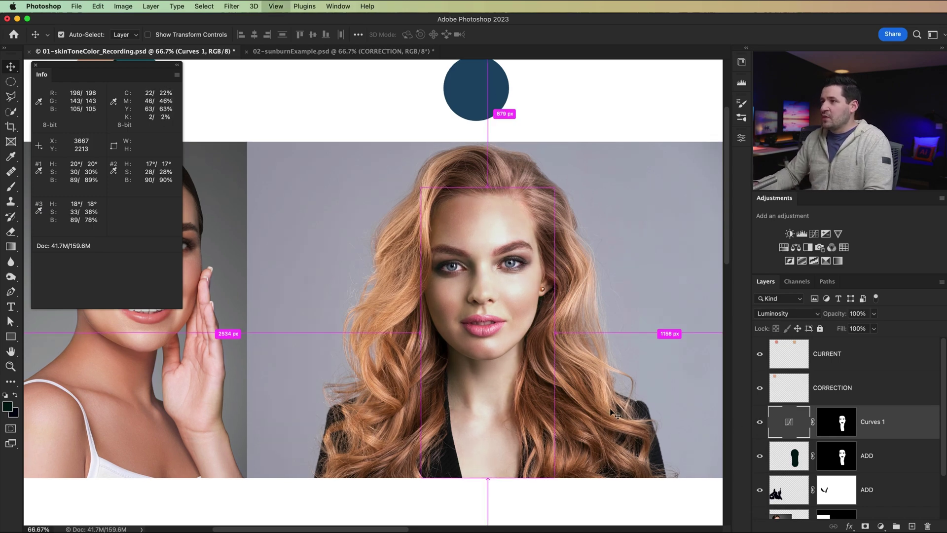
{"action": "key", "text": "super+minus"}
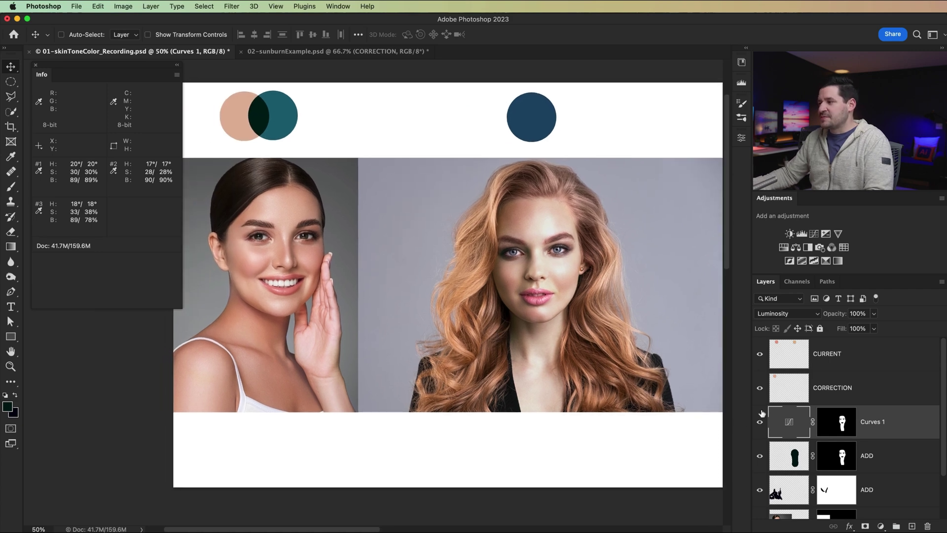
Lower Curves 1 to 72% opacity, turn ADD back on, and switch to 02-sunburnExample.psd.
{"action": "left_click_drag", "start_coordinate": [834, 315], "coordinate": [833, 316]}
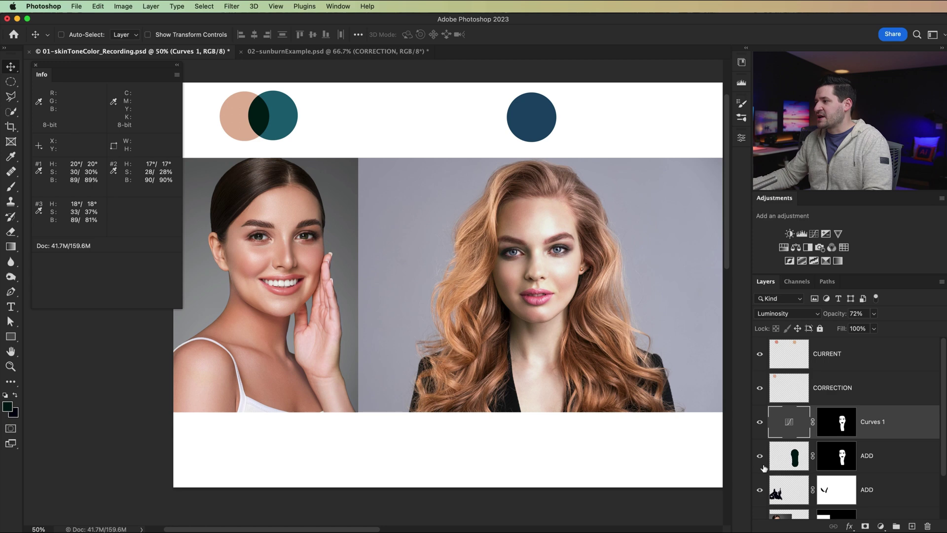
{"action": "scroll", "coordinate": [542, 326], "scroll_direction": "up", "scroll_amount": 3}
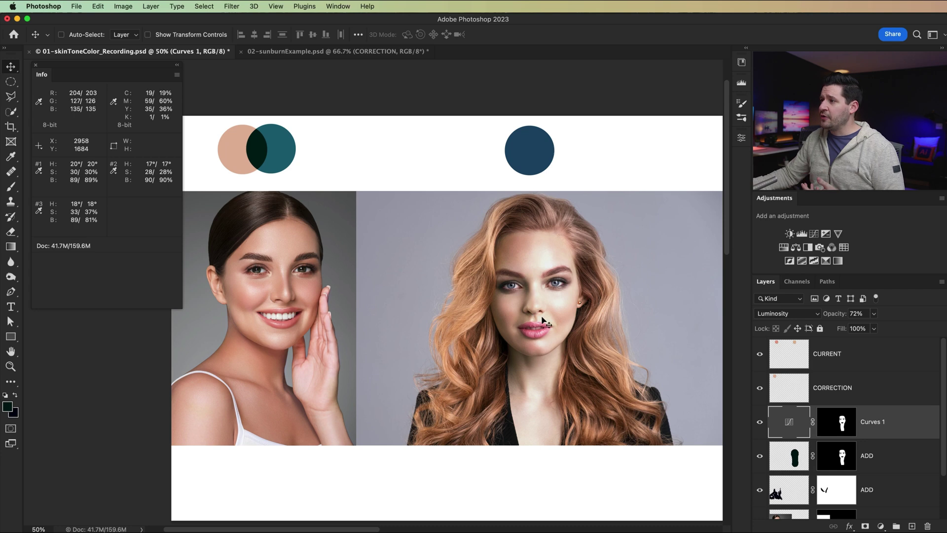
{"action": "left_click", "coordinate": [760, 443]}
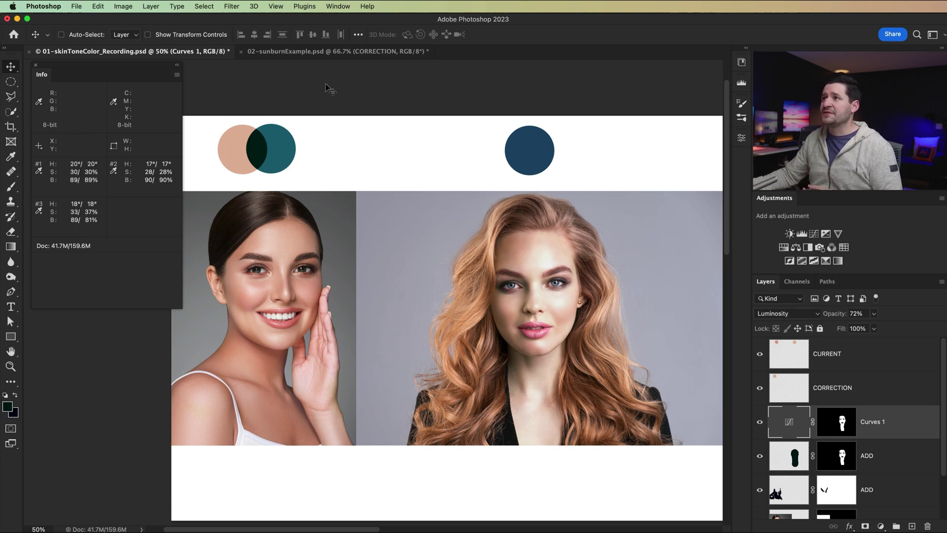
{"action": "left_click", "coordinate": [327, 52]}
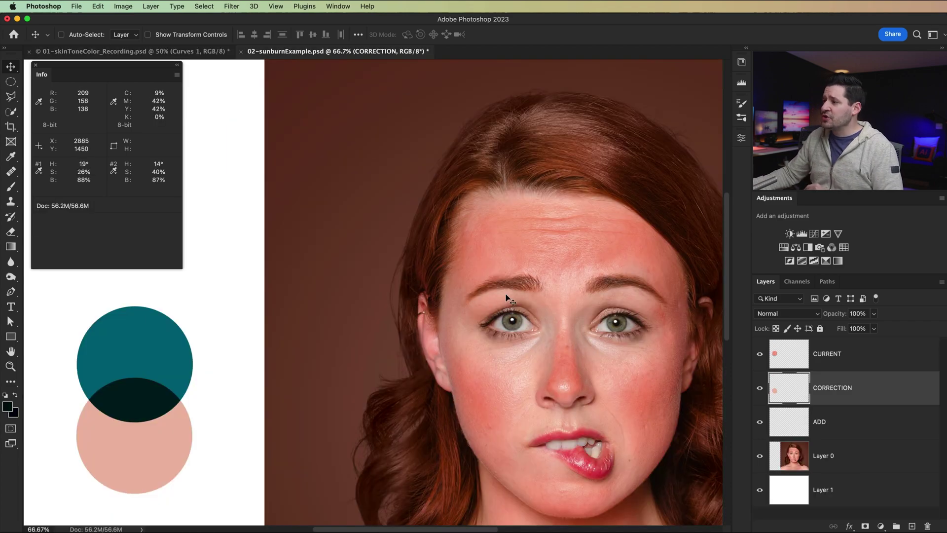
With the Eyedropper and ADD layer selected, sample the dark teal where the circles overlap.
{"action": "key", "text": "super+minus"}
{"action": "key", "text": "super+minus"}
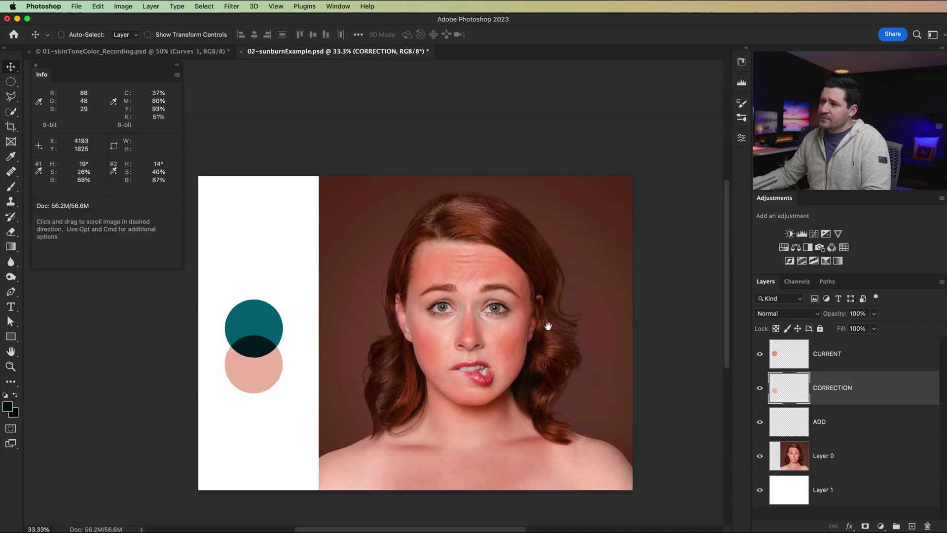
{"action": "left_click_drag", "start_coordinate": [546, 328], "coordinate": [568, 291]}
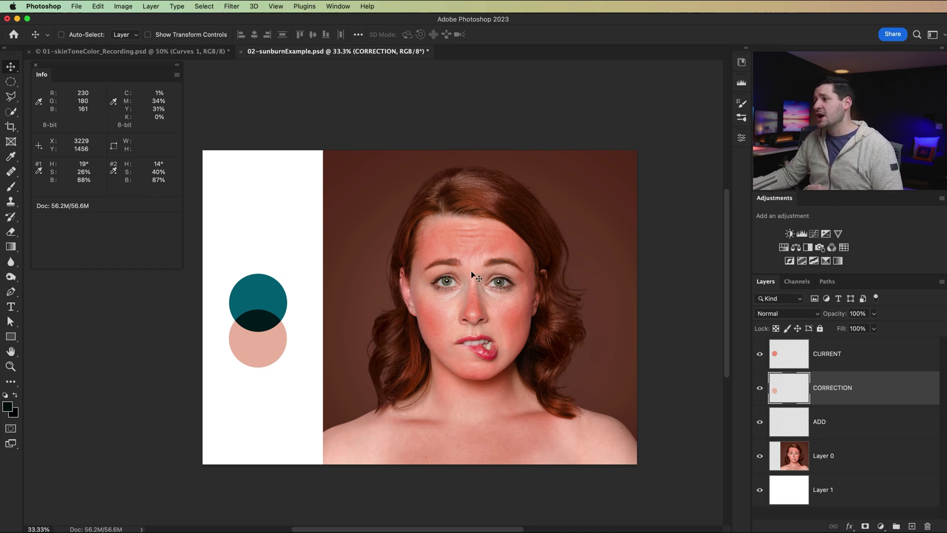
{"action": "key", "text": "i"}
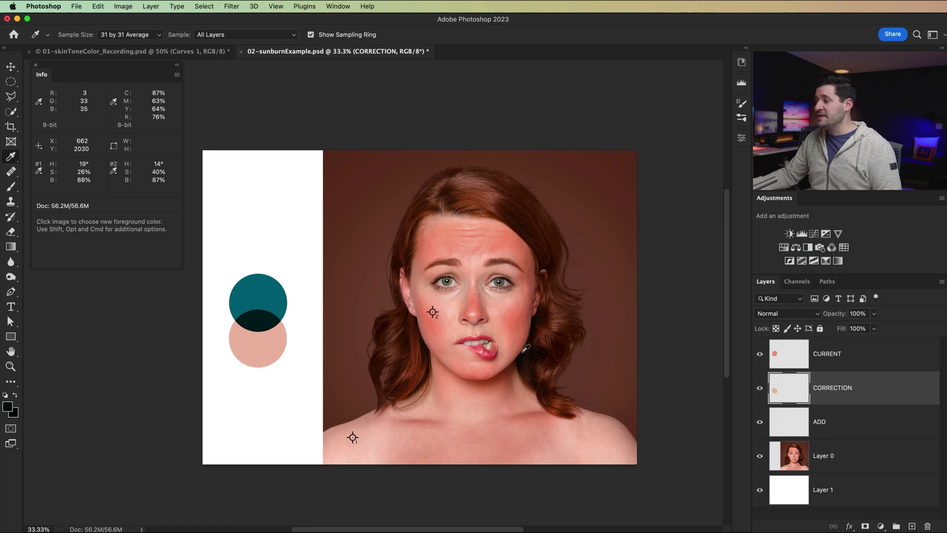
{"action": "left_click", "coordinate": [840, 420]}
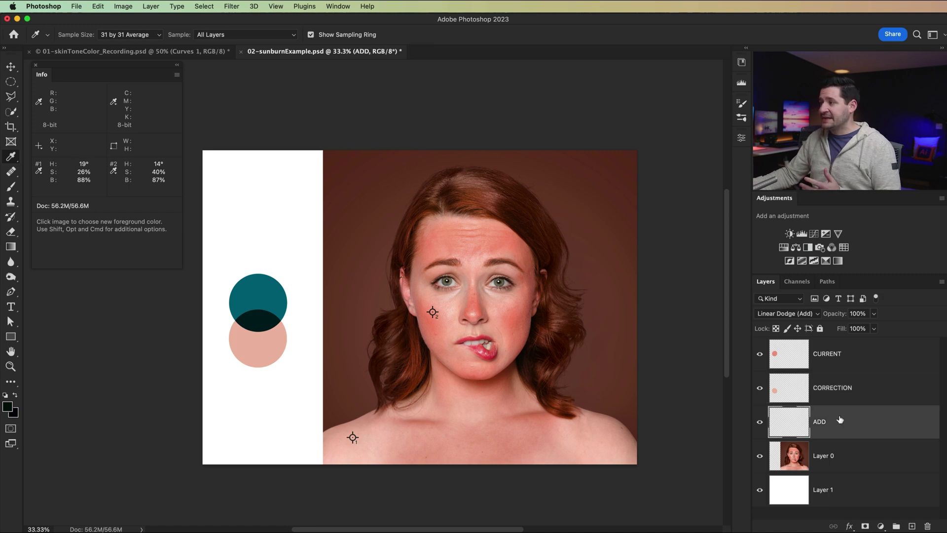
{"action": "left_click", "coordinate": [817, 391]}
{"action": "left_click", "coordinate": [825, 361]}
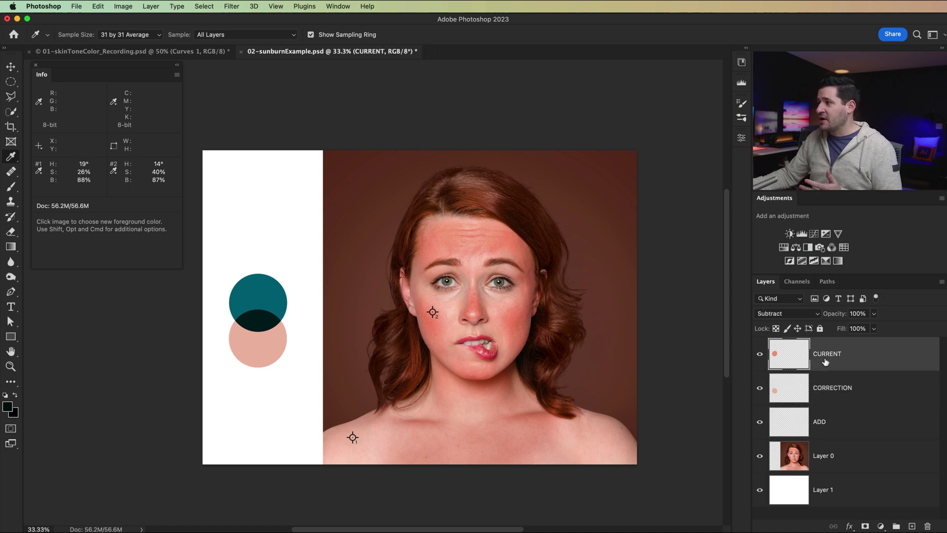
{"action": "left_click", "coordinate": [835, 391]}
{"action": "left_click", "coordinate": [819, 425]}
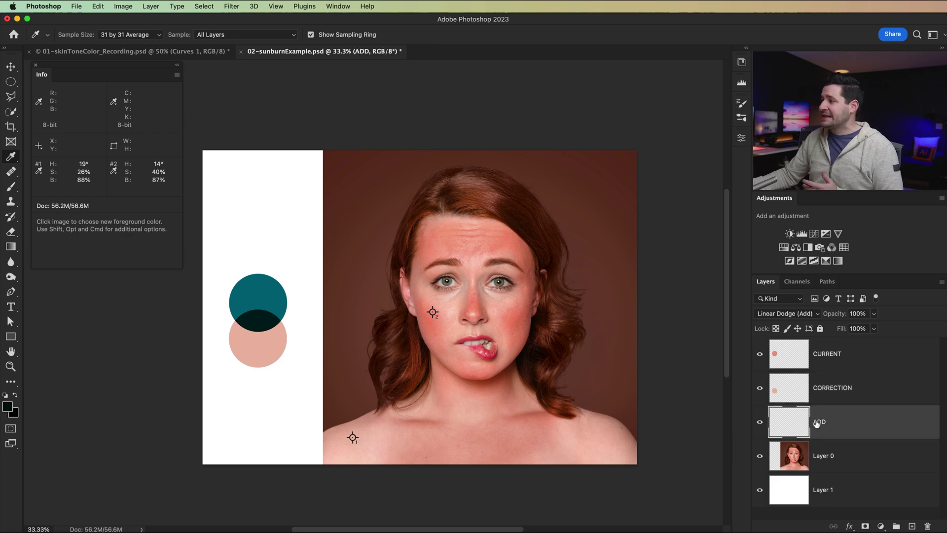
{"action": "left_click", "coordinate": [258, 319]}
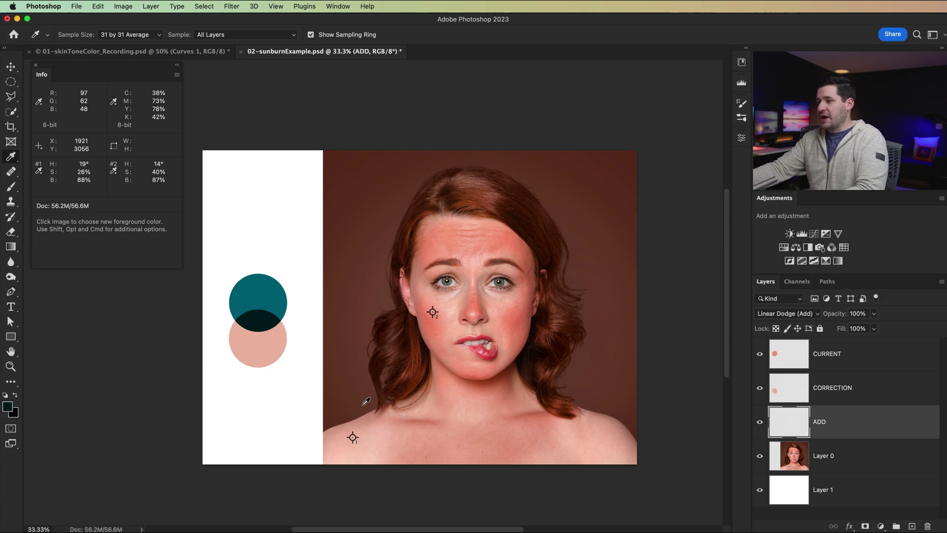
{"action": "key", "text": "b"}
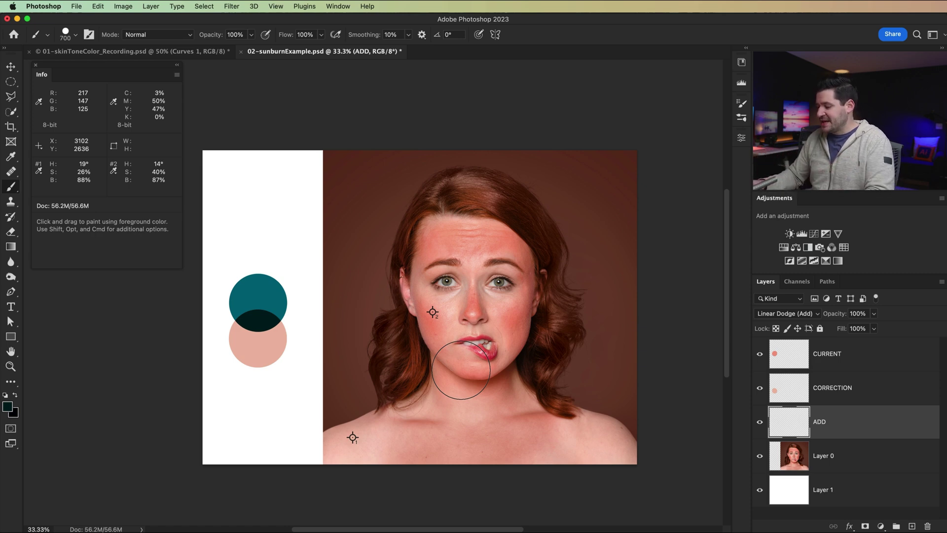
Undo a test dab on the chest and set the brush size to 215.
{"action": "scroll", "coordinate": [460, 368], "scroll_direction": "up", "scroll_amount": 1}
{"action": "left_click_drag", "start_coordinate": [497, 331], "coordinate": [456, 293]}
{"action": "left_click", "coordinate": [351, 444]}
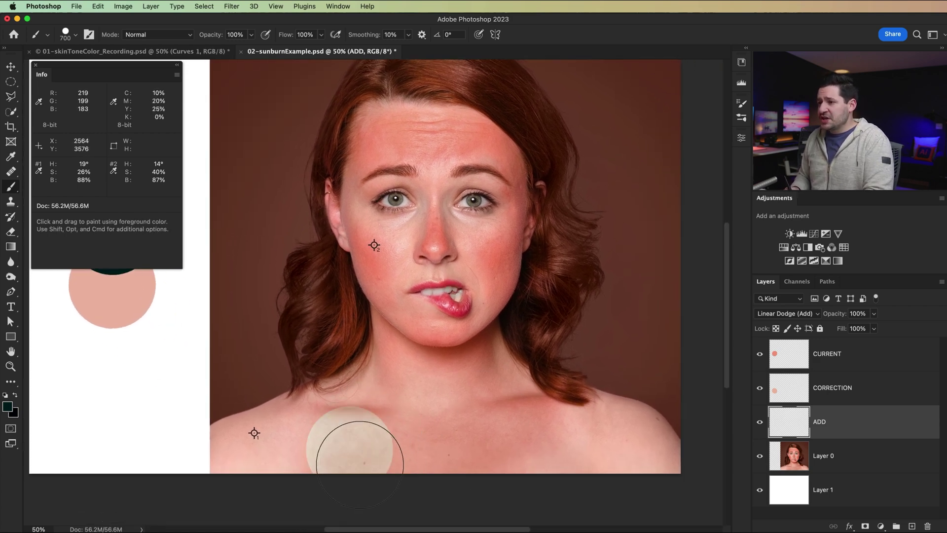
{"action": "key", "text": "super+z"}
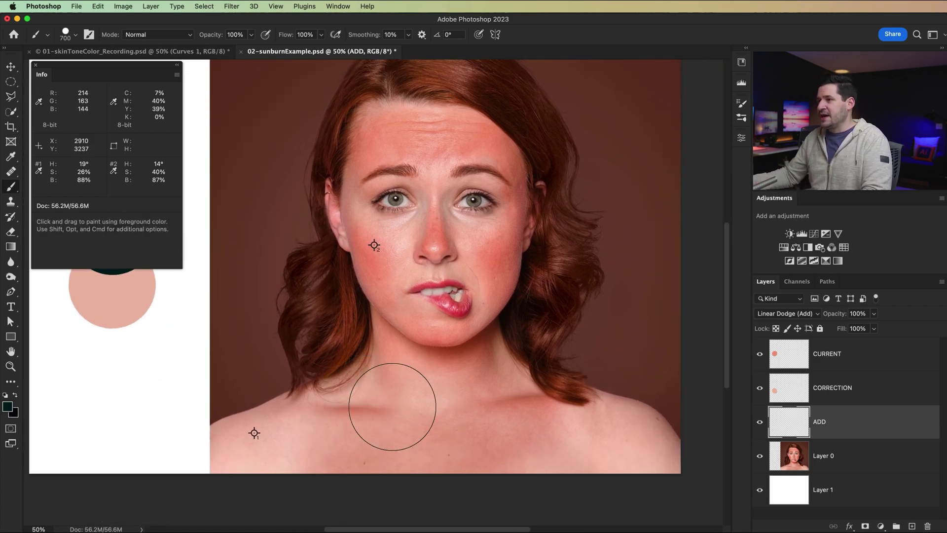
{"action": "right_click", "coordinate": [366, 333]}
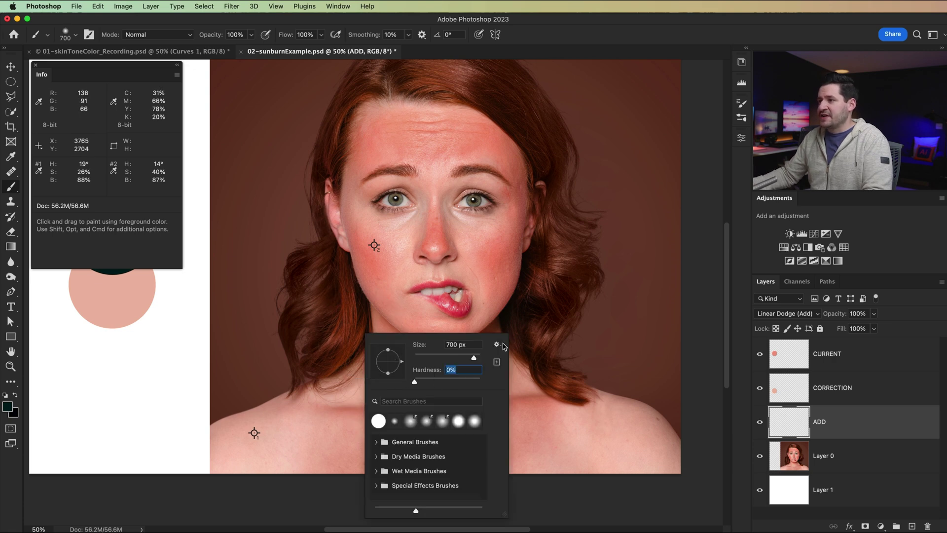
{"action": "left_click_drag", "start_coordinate": [473, 357], "coordinate": [462, 357]}
{"action": "key", "text": "Return"}
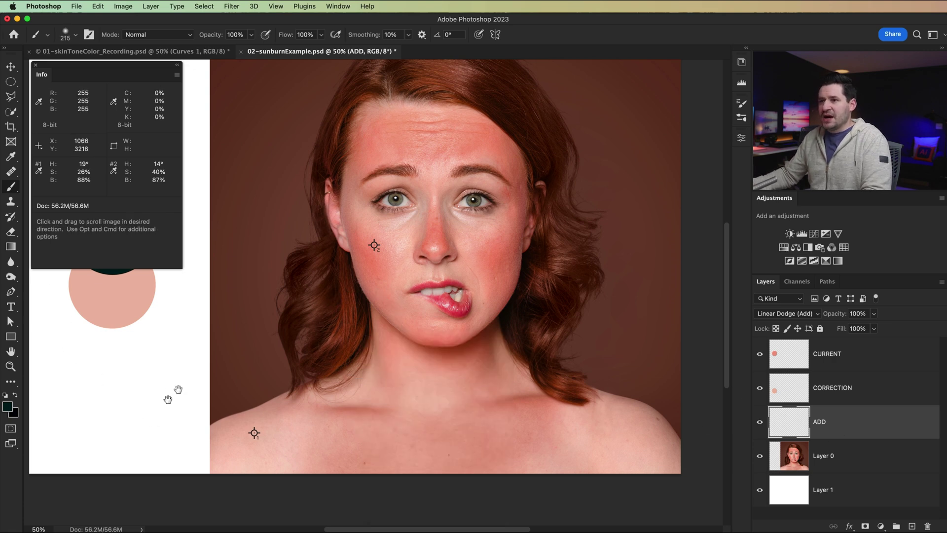
Paint dark teal across the chest and neck, enlarging the brush to 600 px.
{"action": "left_click_drag", "start_coordinate": [168, 399], "coordinate": [227, 461]}
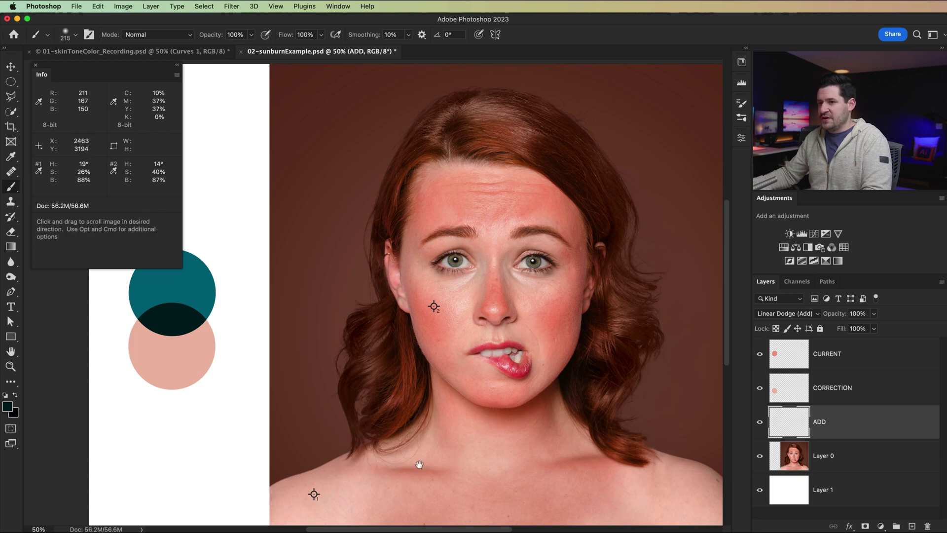
{"action": "left_click_drag", "start_coordinate": [420, 464], "coordinate": [409, 402]}
{"action": "left_click_drag", "start_coordinate": [392, 459], "coordinate": [380, 432]}
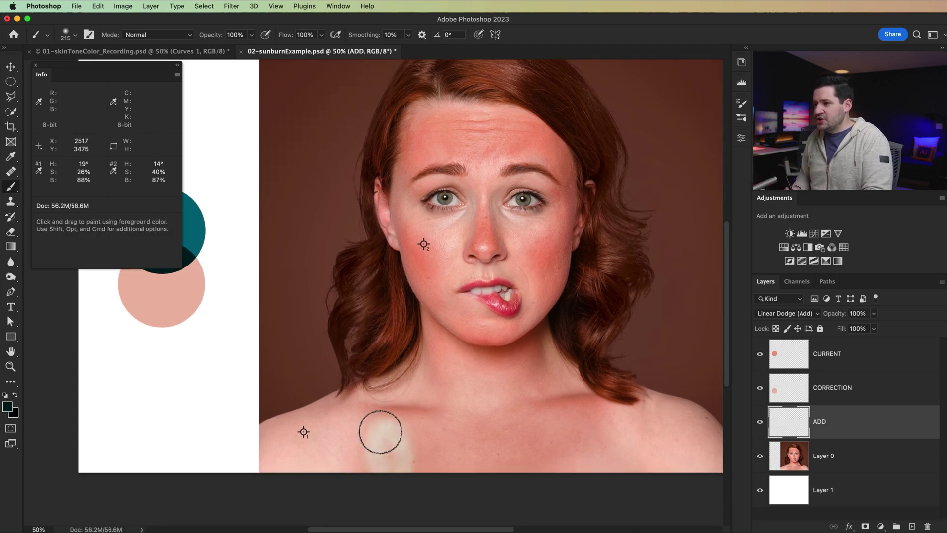
{"action": "key", "text": "bracketright"}
{"action": "key", "text": "bracketright"}
{"action": "key", "text": "bracketright"}
{"action": "key", "text": "bracketright"}
{"action": "key", "text": "bracketright"}
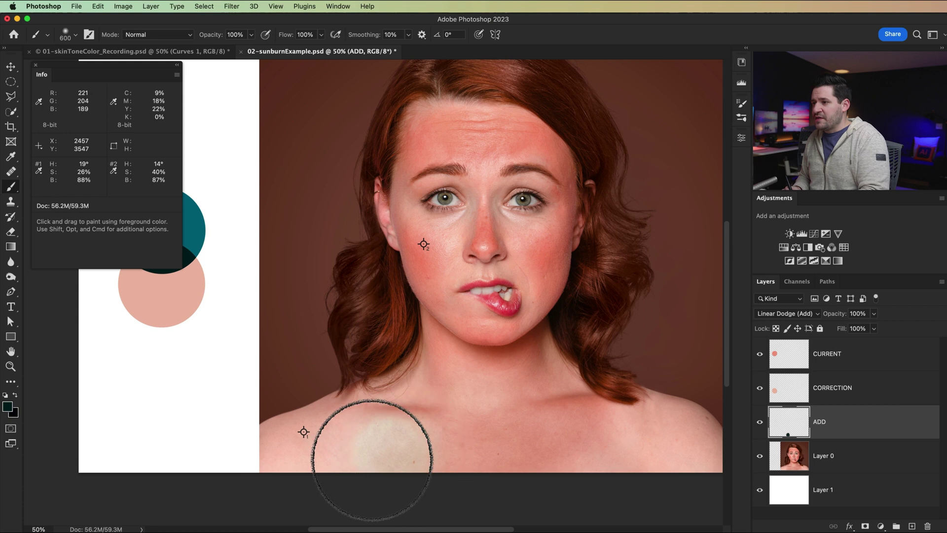
{"action": "mouse_move", "coordinate": [373, 460]}
{"action": "left_mouse_down"}
{"action": "mouse_move", "coordinate": [393, 447]}
{"action": "mouse_move", "coordinate": [484, 448]}
{"action": "mouse_move", "coordinate": [530, 417]}
{"action": "mouse_move", "coordinate": [543, 387]}
{"action": "mouse_move", "coordinate": [576, 425]}
{"action": "mouse_move", "coordinate": [459, 395]}
{"action": "left_mouse_up"}
Paint over the cheek, temple and forehead with a 200–300 px brush, then view at 33.3%.
{"action": "key", "text": "bracketleft"}
{"action": "key", "text": "bracketleft"}
{"action": "key", "text": "bracketleft"}
{"action": "key", "text": "bracketleft"}
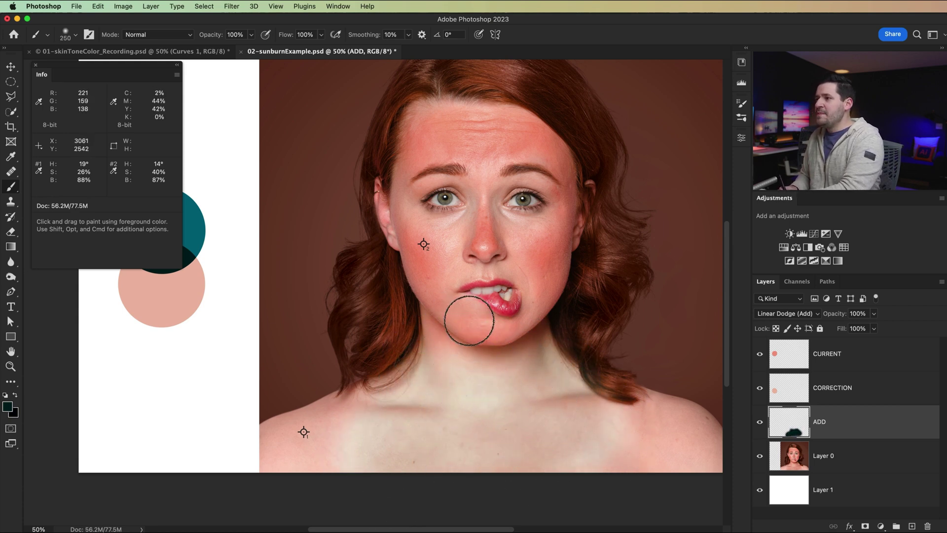
{"action": "key", "text": "bracketleft"}
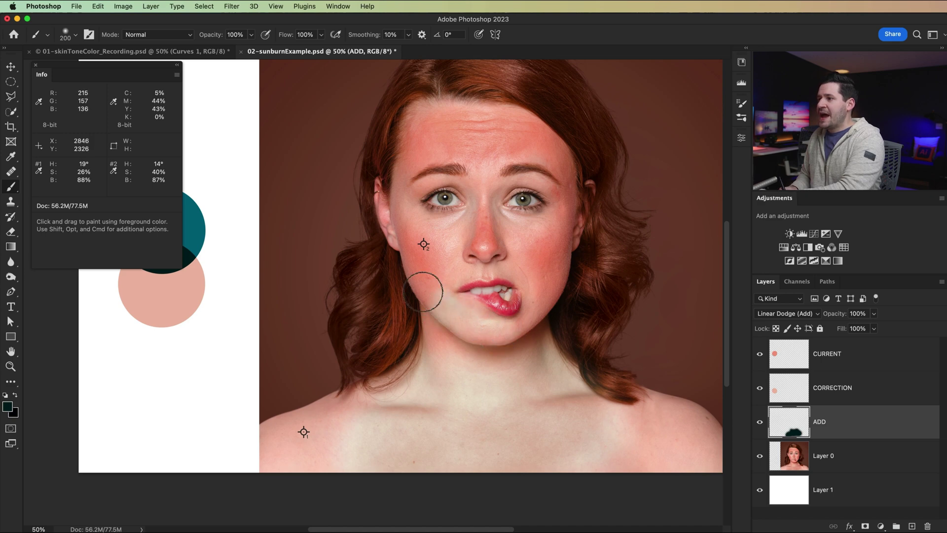
{"action": "mouse_move", "coordinate": [422, 292]}
{"action": "left_mouse_down"}
{"action": "mouse_move", "coordinate": [429, 274]}
{"action": "mouse_move", "coordinate": [402, 215]}
{"action": "mouse_move", "coordinate": [412, 243]}
{"action": "left_mouse_up"}
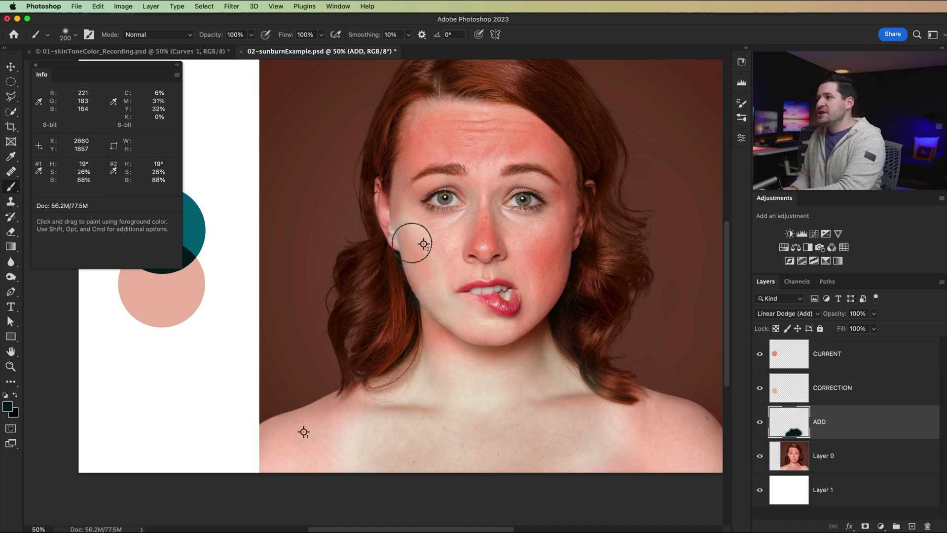
{"action": "key", "text": "bracketright"}
{"action": "key", "text": "bracketright"}
{"action": "mouse_move", "coordinate": [429, 196]}
{"action": "left_mouse_down"}
{"action": "mouse_move", "coordinate": [408, 184]}
{"action": "mouse_move", "coordinate": [430, 133]}
{"action": "mouse_move", "coordinate": [421, 140]}
{"action": "mouse_move", "coordinate": [459, 154]}
{"action": "mouse_move", "coordinate": [523, 132]}
{"action": "mouse_move", "coordinate": [563, 179]}
{"action": "mouse_move", "coordinate": [538, 302]}
{"action": "mouse_move", "coordinate": [548, 285]}
{"action": "mouse_move", "coordinate": [539, 243]}
{"action": "mouse_move", "coordinate": [501, 251]}
{"action": "mouse_move", "coordinate": [482, 242]}
{"action": "mouse_move", "coordinate": [486, 232]}
{"action": "mouse_move", "coordinate": [489, 240]}
{"action": "mouse_move", "coordinate": [473, 241]}
{"action": "mouse_move", "coordinate": [509, 246]}
{"action": "mouse_move", "coordinate": [522, 263]}
{"action": "mouse_move", "coordinate": [448, 281]}
{"action": "mouse_move", "coordinate": [450, 254]}
{"action": "mouse_move", "coordinate": [478, 205]}
{"action": "left_mouse_up"}
{"action": "key", "text": "bracketleft"}
{"action": "key", "text": "bracketleft"}
{"action": "key", "text": "bracketleft"}
{"action": "key", "text": "bracketleft"}
{"action": "key", "text": "bracketleft"}
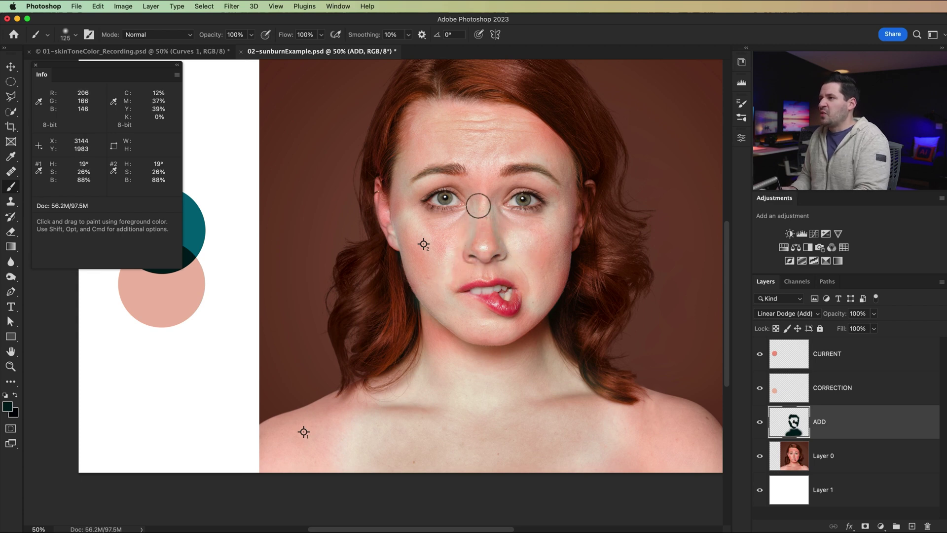
{"action": "key", "text": "super+minus"}
{"action": "key", "text": "super+minus"}
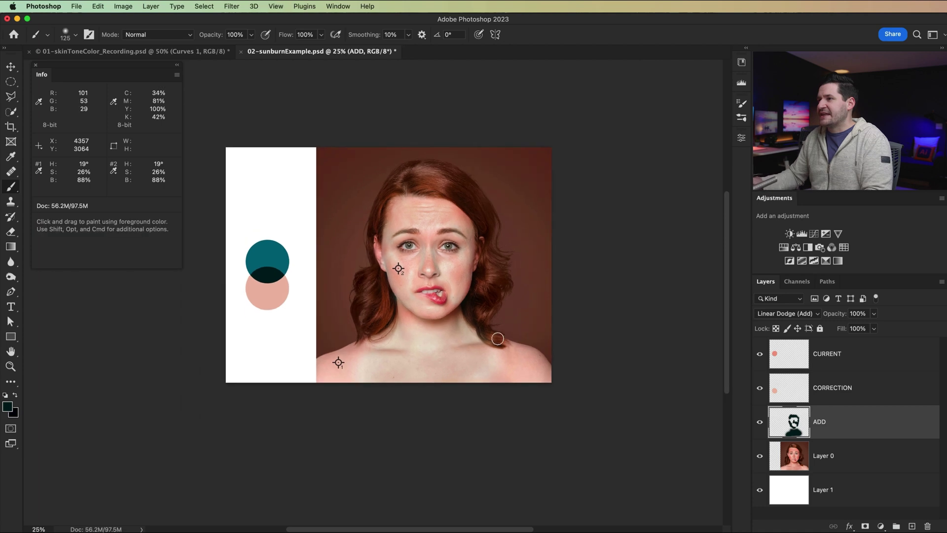
{"action": "key", "text": "super+equal"}
{"action": "left_click_drag", "start_coordinate": [490, 291], "coordinate": [517, 341]}
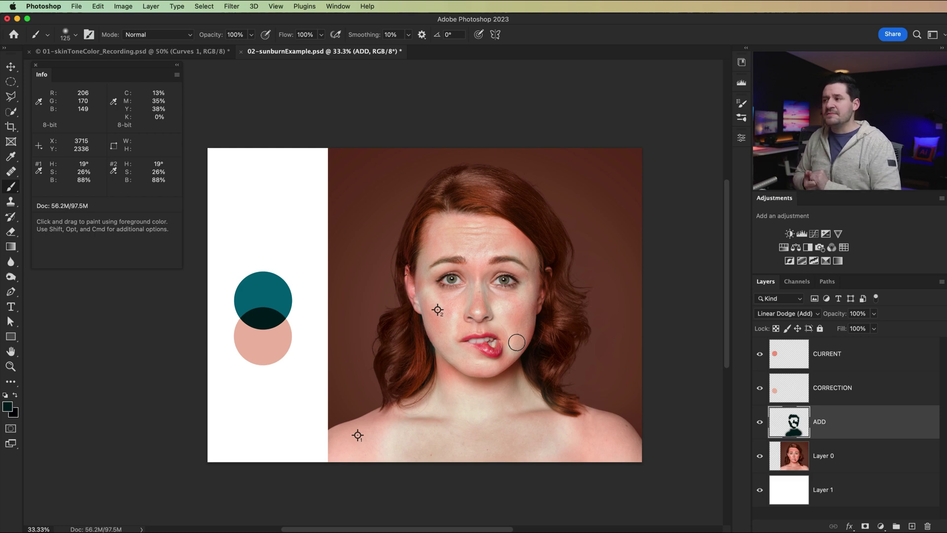
{"action": "left_click", "coordinate": [759, 424]}
{"action": "left_click", "coordinate": [760, 424]}
{"action": "left_click", "coordinate": [760, 424]}
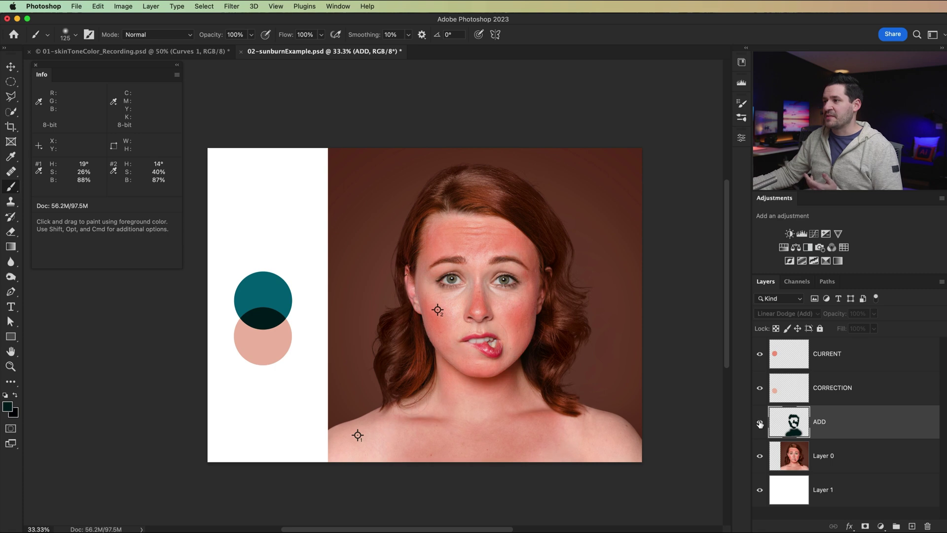
{"action": "left_click", "coordinate": [759, 424]}
{"action": "left_click", "coordinate": [759, 423]}
{"action": "left_click", "coordinate": [760, 423]}
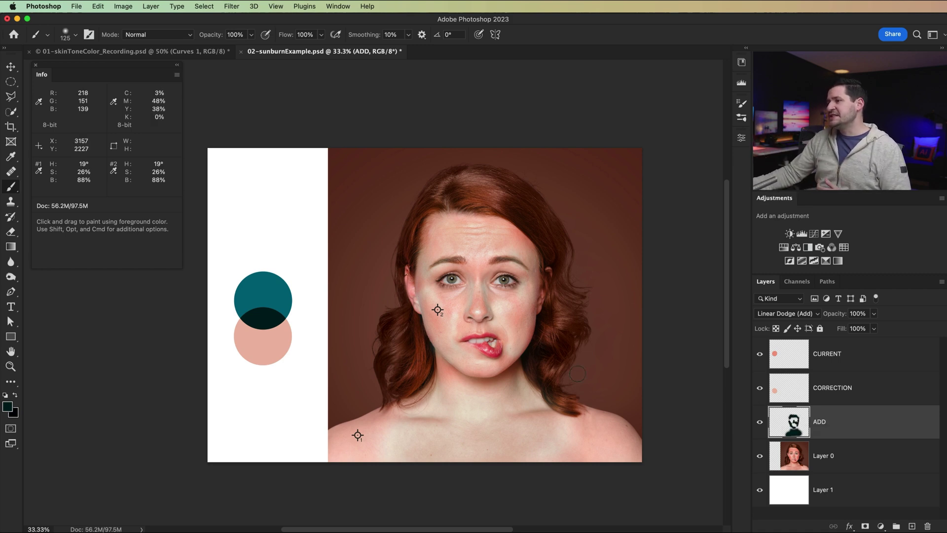
{"action": "key", "text": "v"}
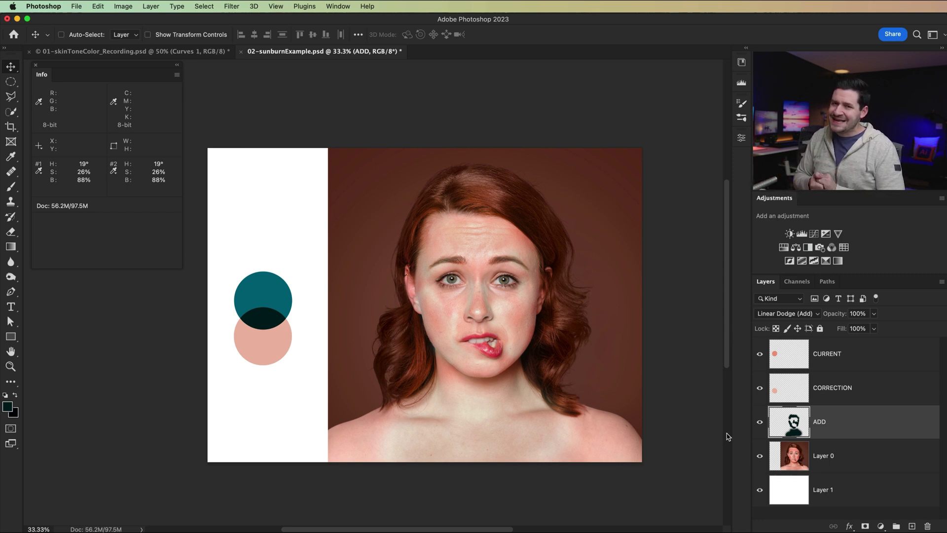
{"action": "left_click", "coordinate": [852, 385]}
{"action": "left_click", "coordinate": [844, 369]}
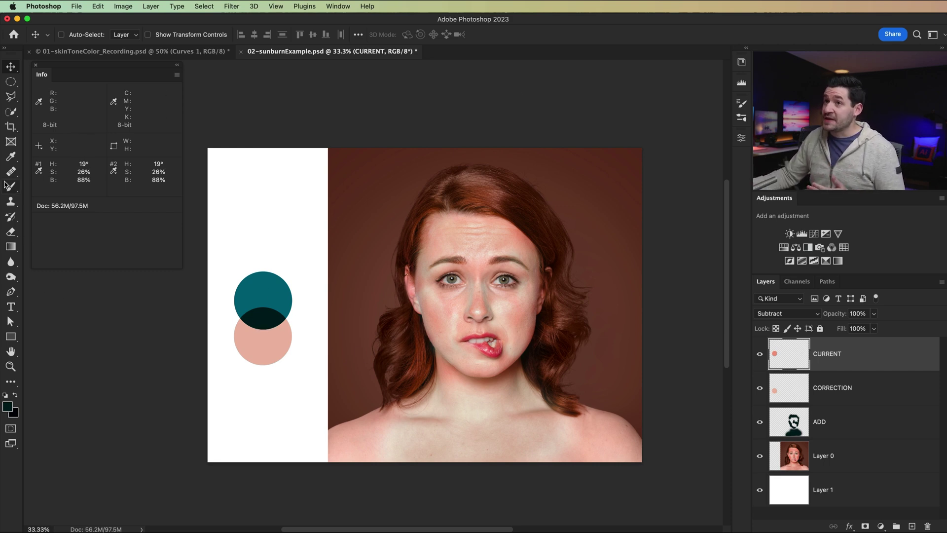
{"action": "key", "text": "i"}
{"action": "left_click", "coordinate": [265, 318]}
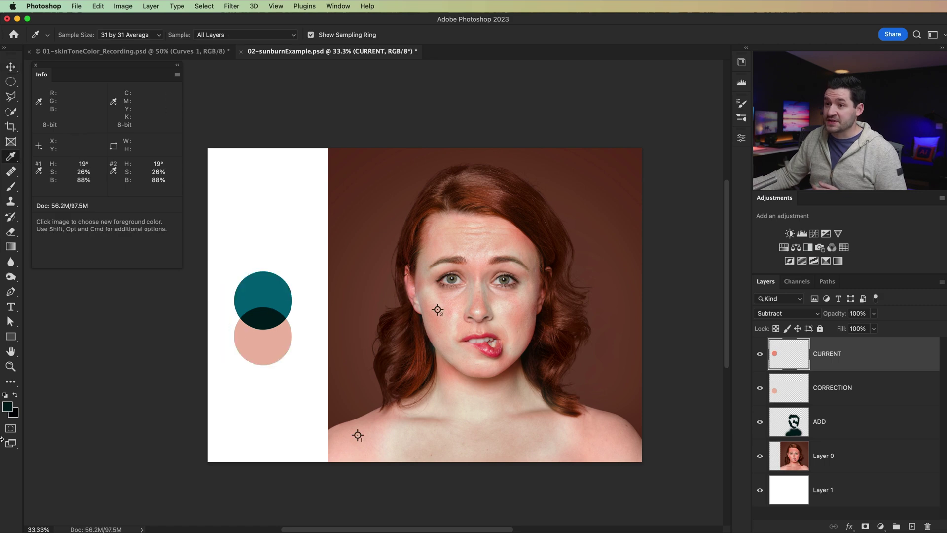
{"action": "left_click", "coordinate": [6, 408]}
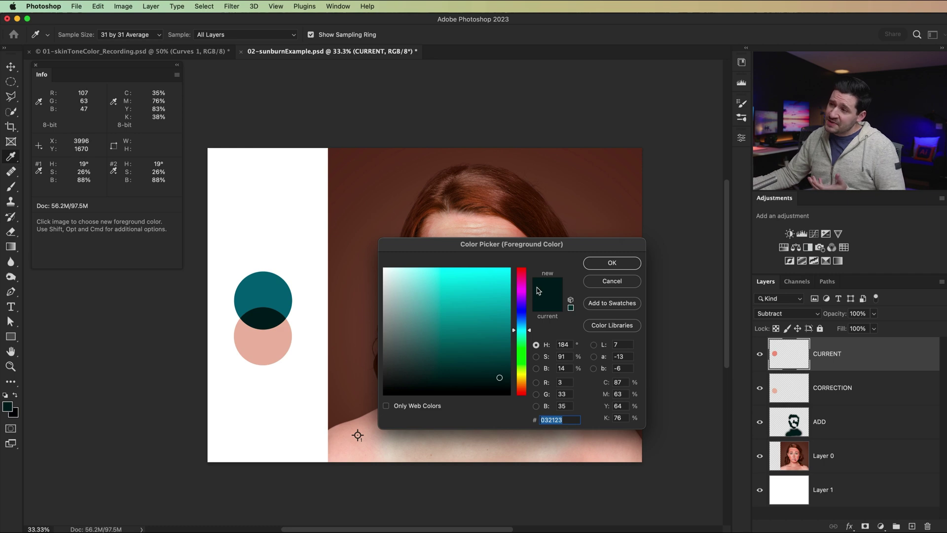
{"action": "left_click", "coordinate": [595, 262]}
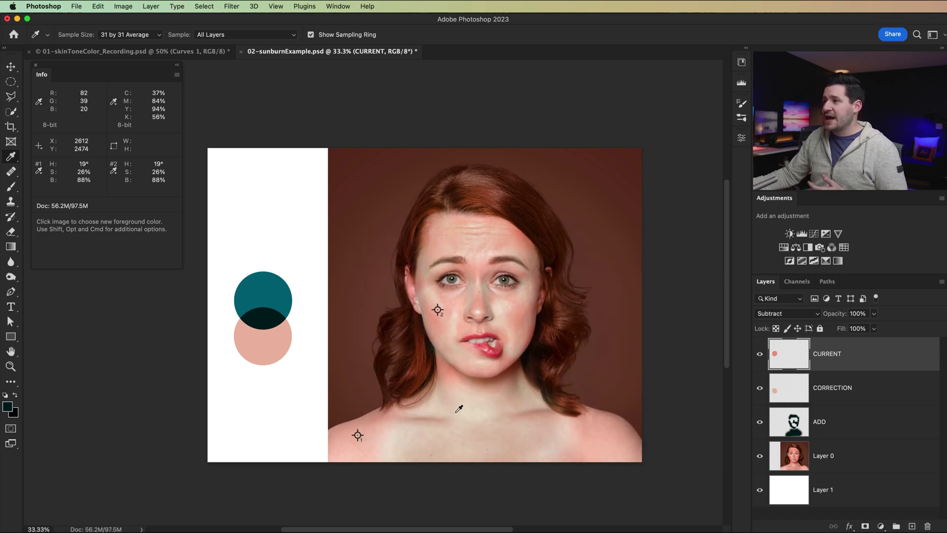
{"action": "left_click", "coordinate": [812, 418]}
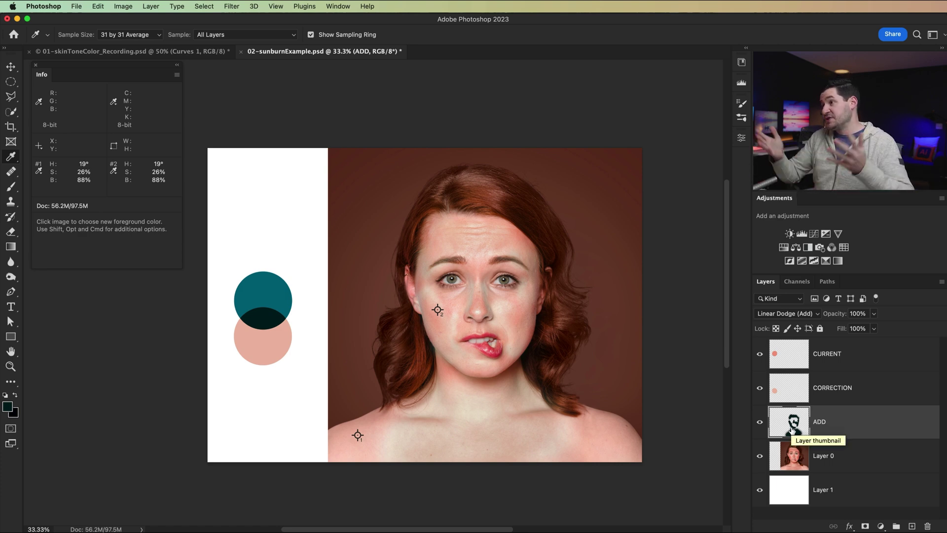
{"action": "left_click", "coordinate": [197, 55]}
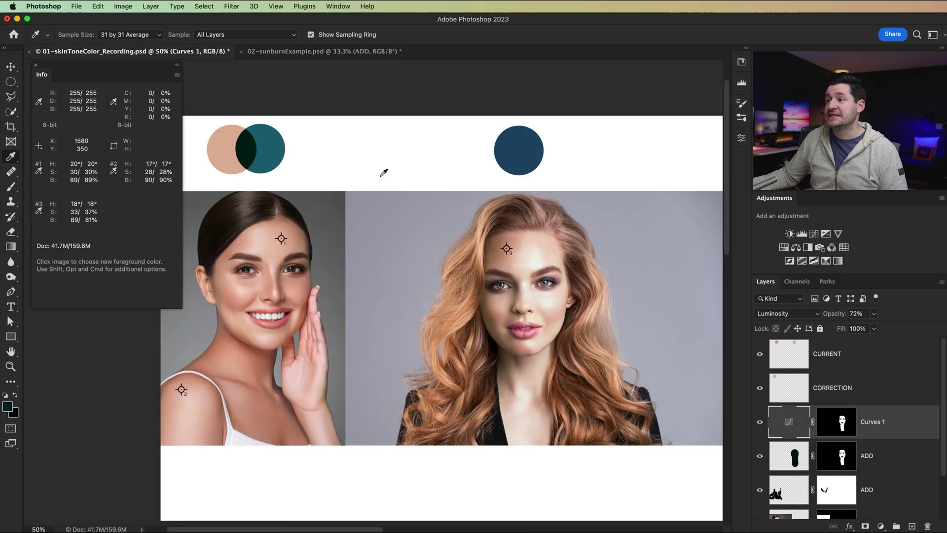
Collapse the Info panel's colour readouts to clear the view of both portraits.
{"action": "double_click", "coordinate": [41, 76]}
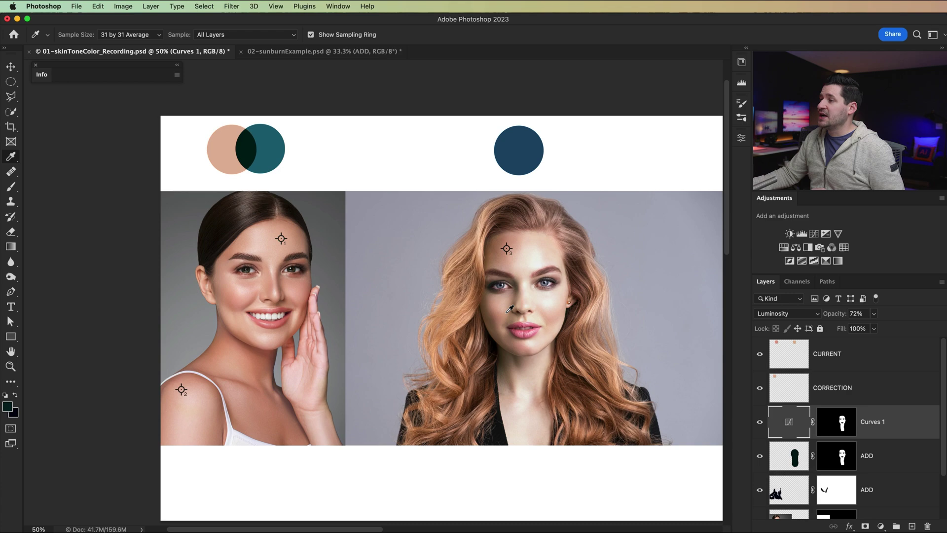